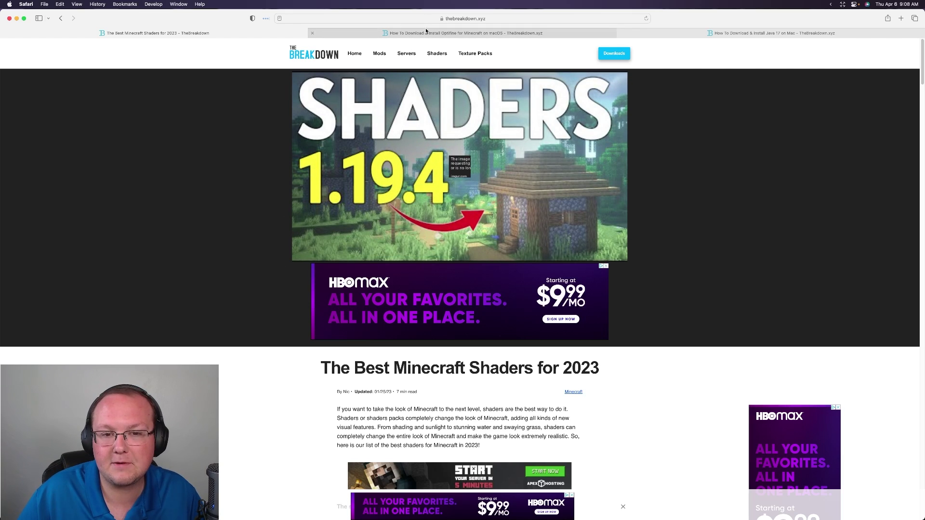
Look through the shader packs covered in the article on the best Minecraft shaders for 2023.
click(426, 34)
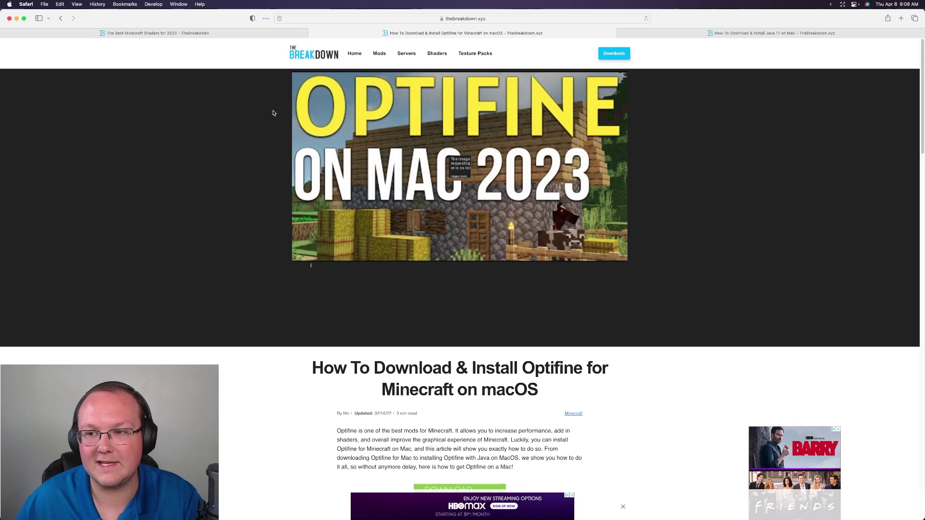
click(232, 33)
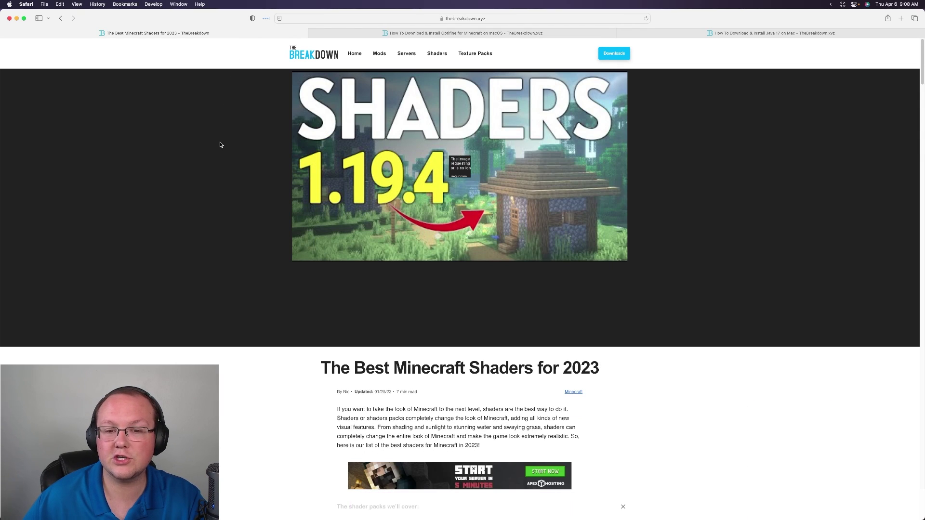
scroll(220, 142, down, 7)
scroll(220, 143, down, 6)
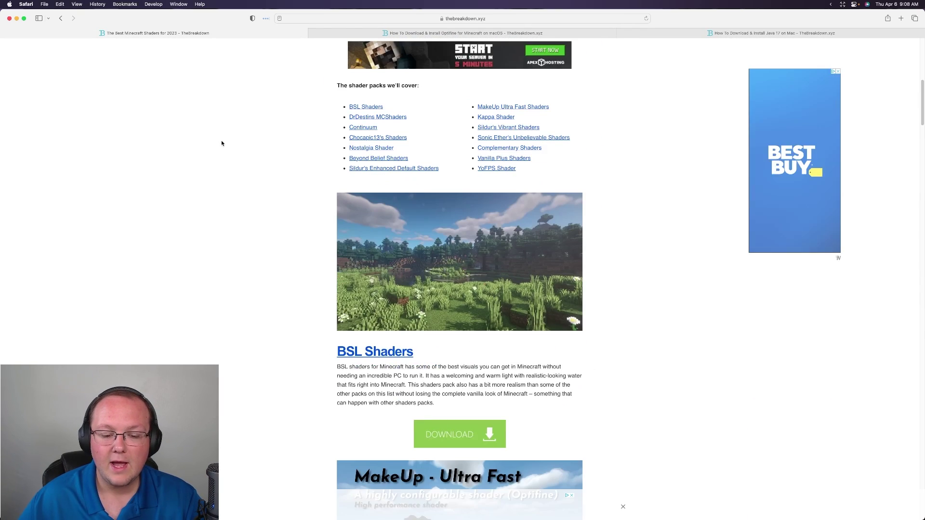
scroll(222, 143, down, 5)
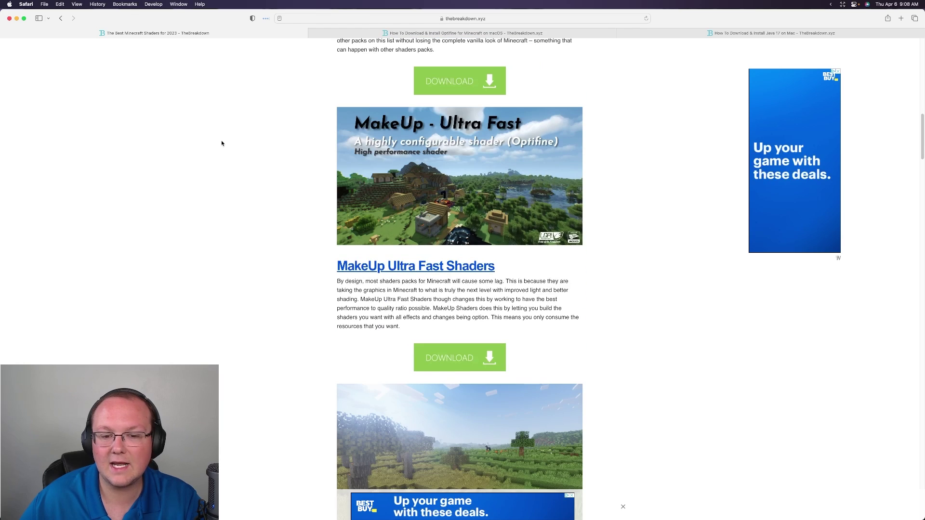
scroll(221, 143, down, 8)
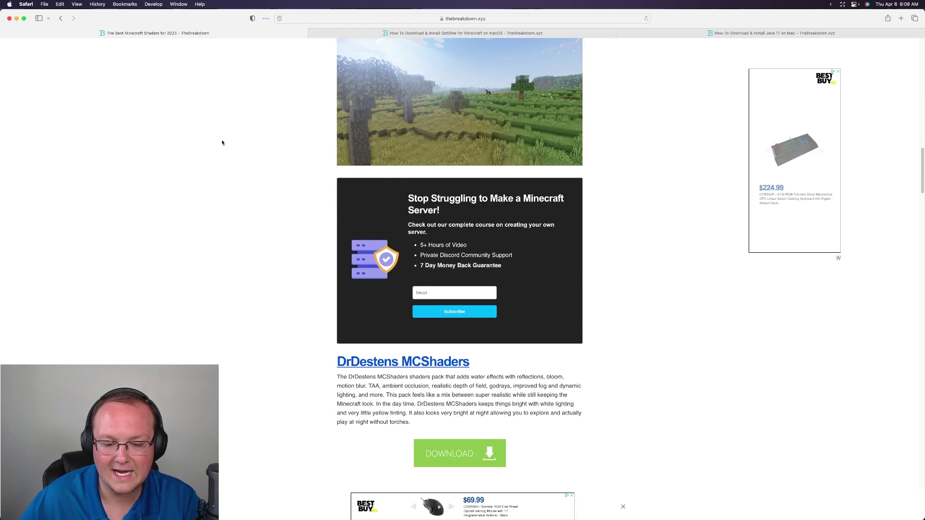
scroll(222, 143, down, 5)
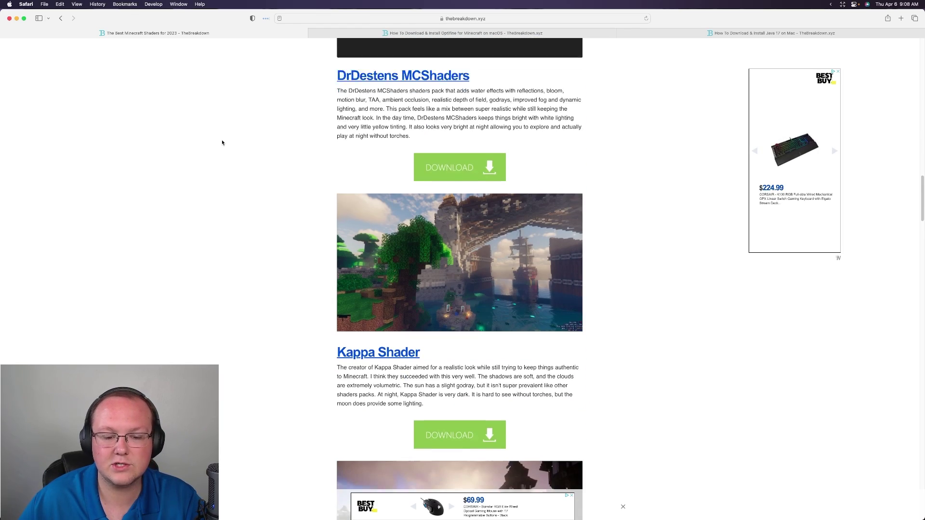
scroll(222, 143, down, 7)
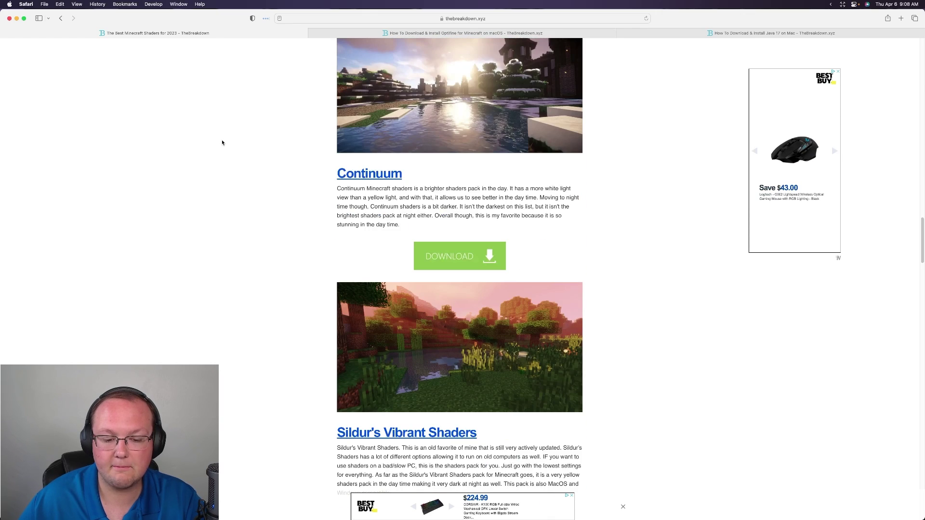
scroll(222, 143, up, 10)
scroll(222, 142, up, 14)
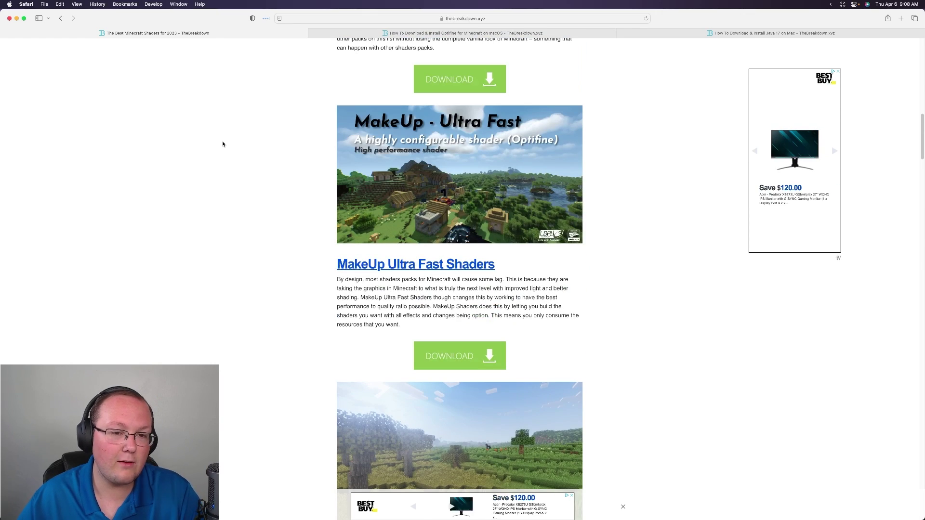
scroll(222, 145, up, 2)
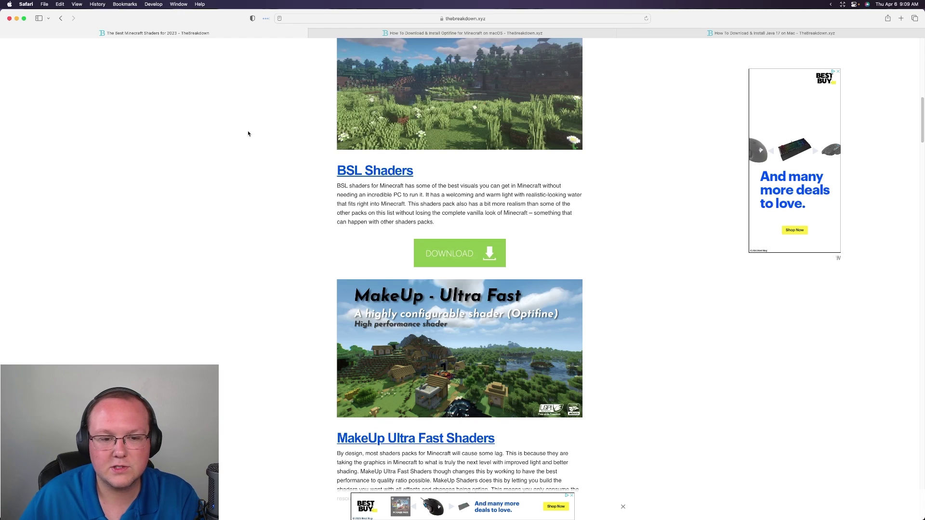
scroll(248, 133, up, 10)
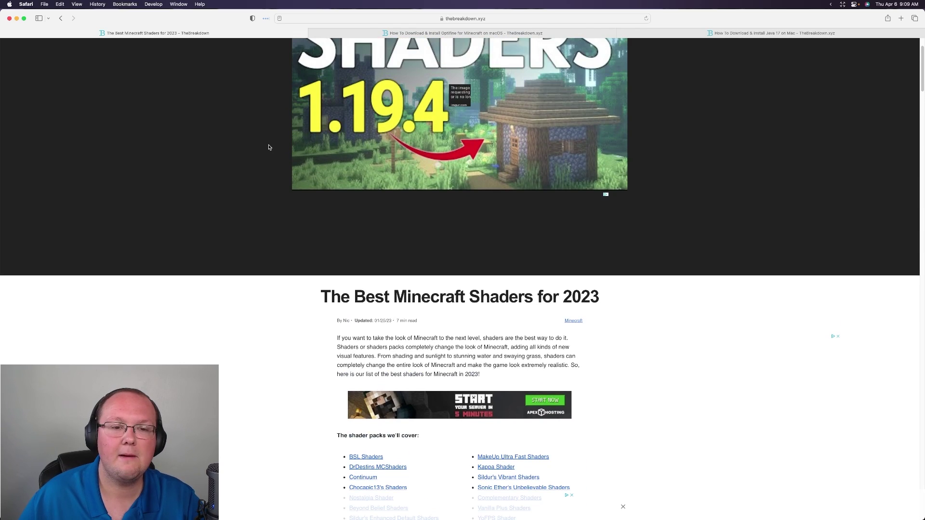
Open the download pages of BSL Shaders and MakeUp Ultra Fast Shaders from the article in new tabs.
scroll(269, 147, down, 12)
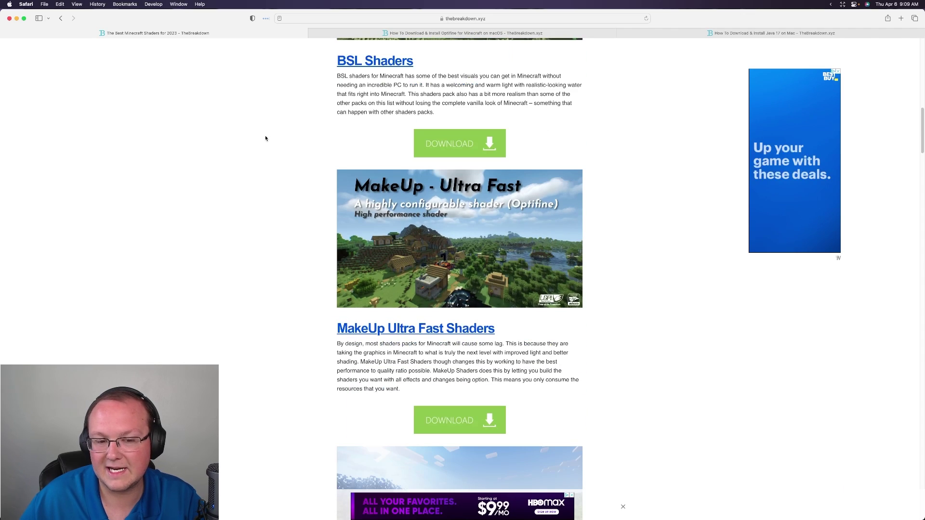
right_click(466, 140)
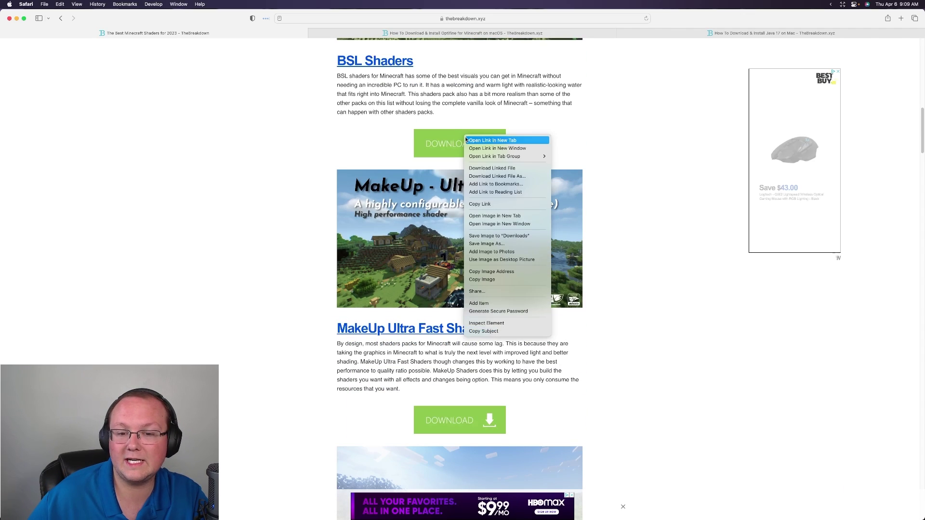
click(491, 141)
scroll(448, 154, down, 5)
right_click(427, 160)
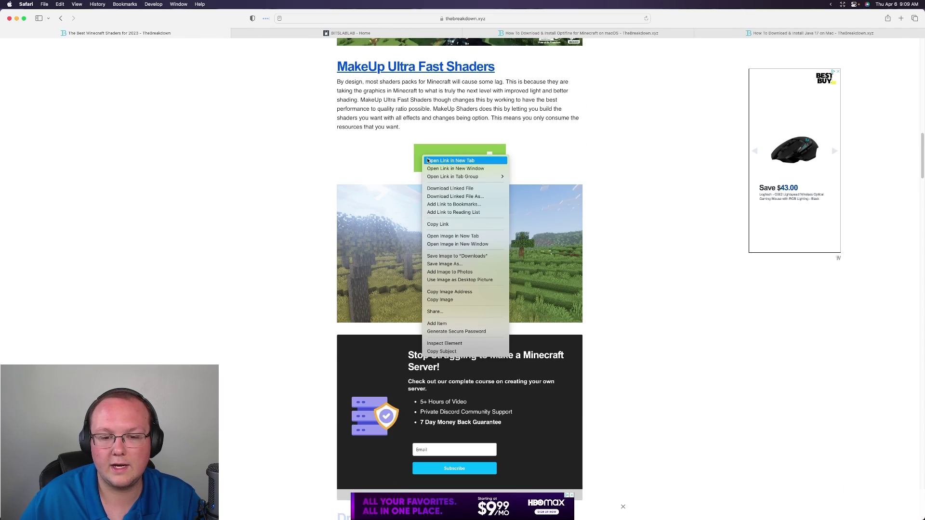
click(451, 160)
Find YoFPS Shader near the end of the article and open its download page in a new tab.
scroll(361, 145, down, 20)
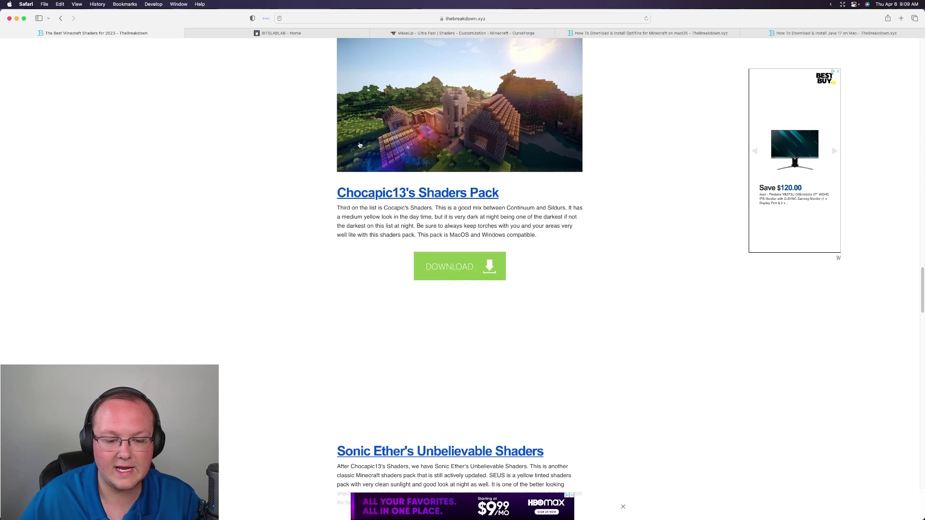
scroll(359, 145, down, 15)
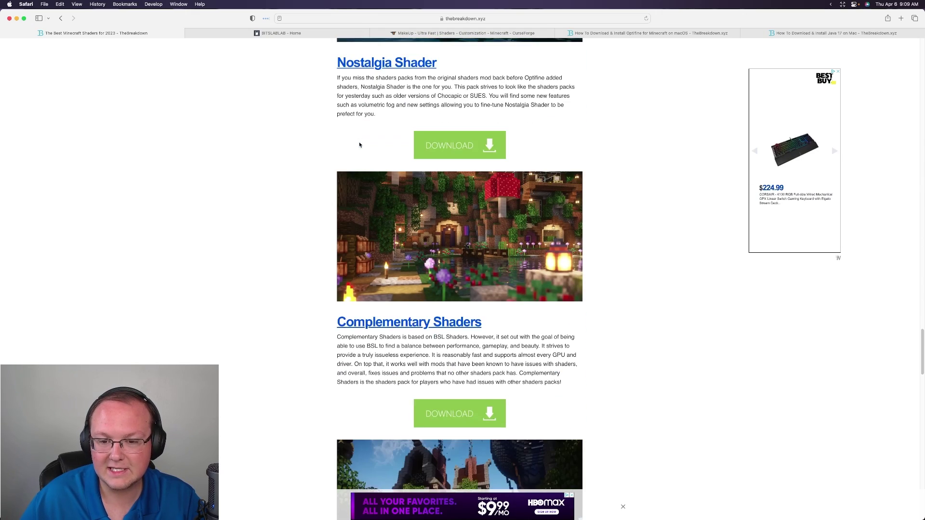
scroll(359, 144, down, 15)
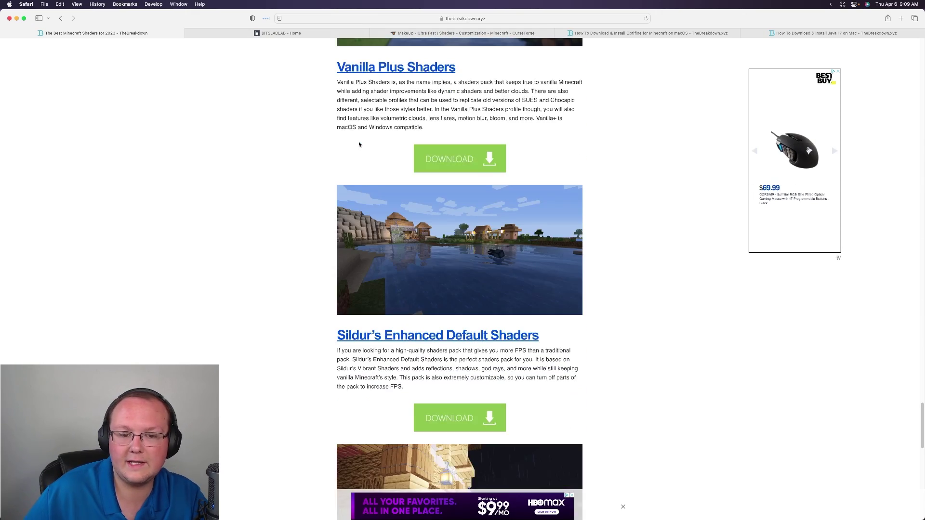
scroll(359, 144, down, 15)
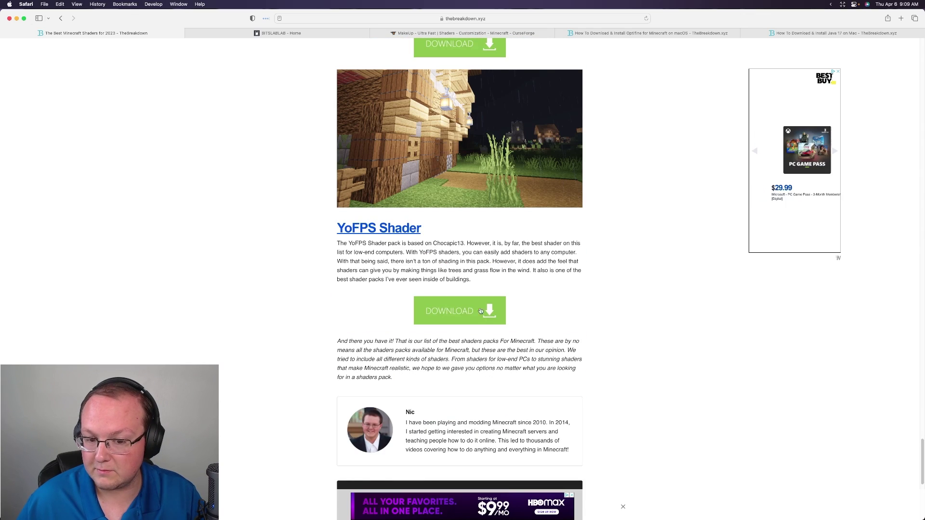
right_click(481, 311)
click(501, 321)
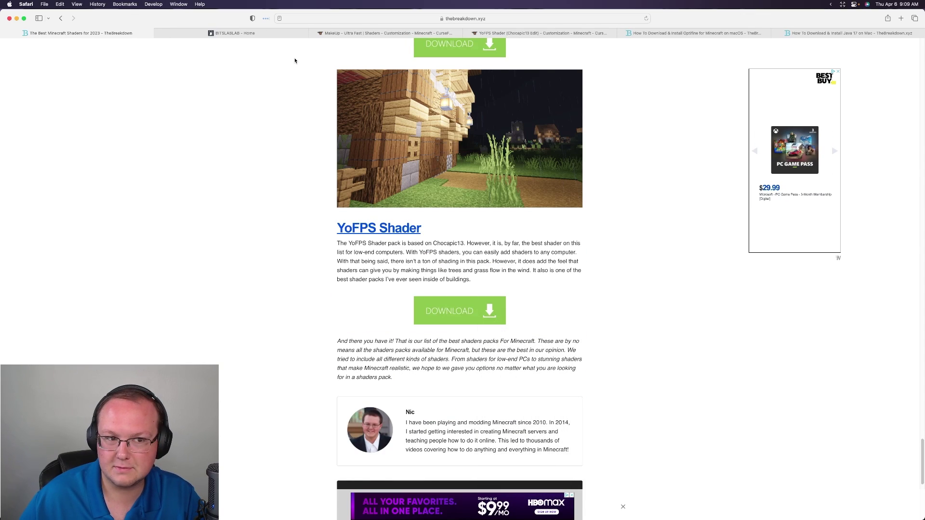
Start the BSL Shaders download via CurseForge from the shader's page on the BITSLABLAB site.
click(265, 33)
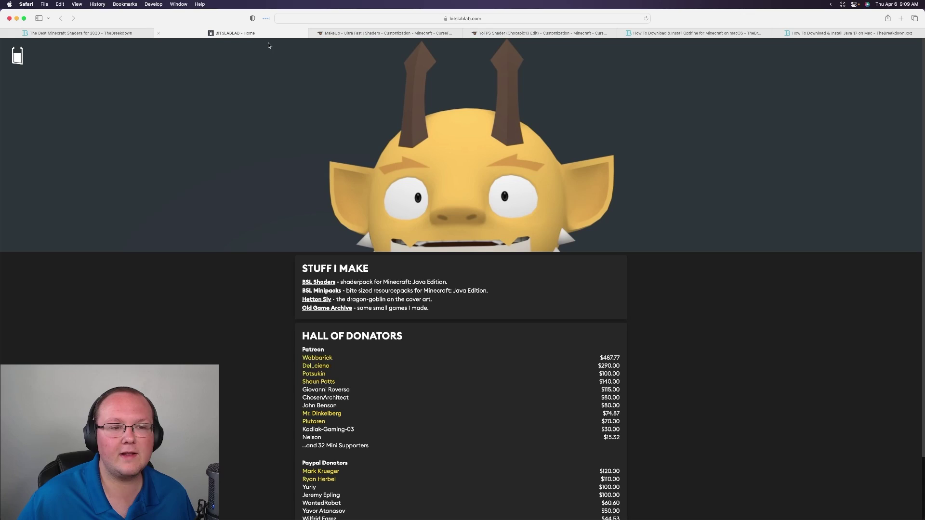
scroll(414, 219, down, 3)
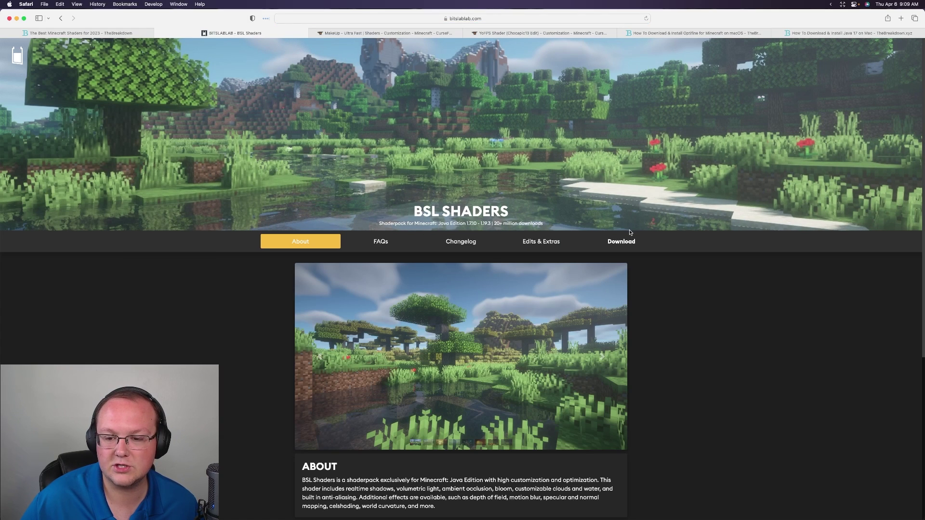
click(624, 241)
scroll(538, 250, down, 5)
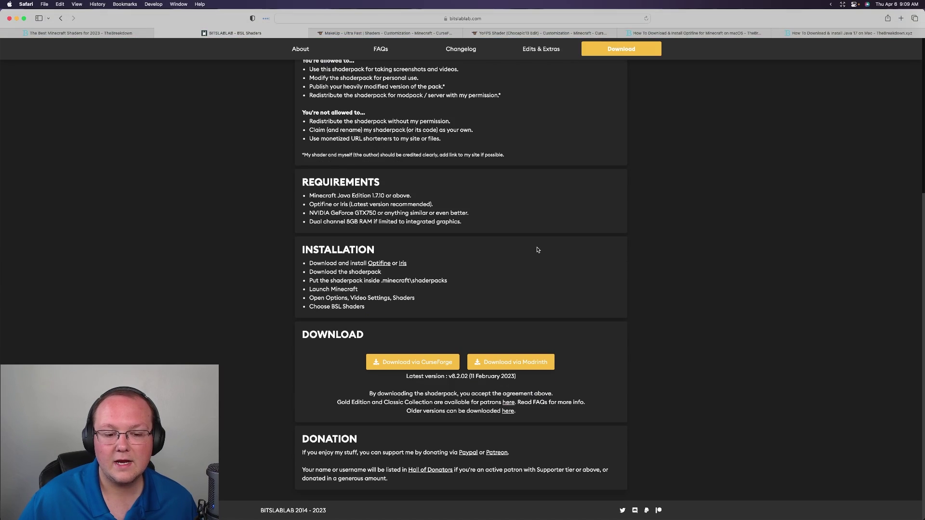
click(443, 362)
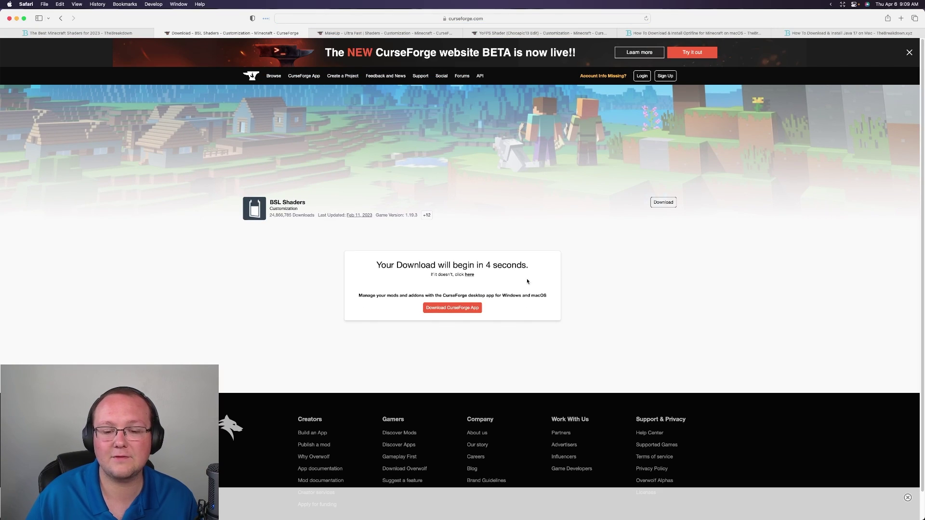
Start downloading the recent MakeUp Ultra Fast file for Minecraft 1.19 from its CurseForge page.
click(335, 34)
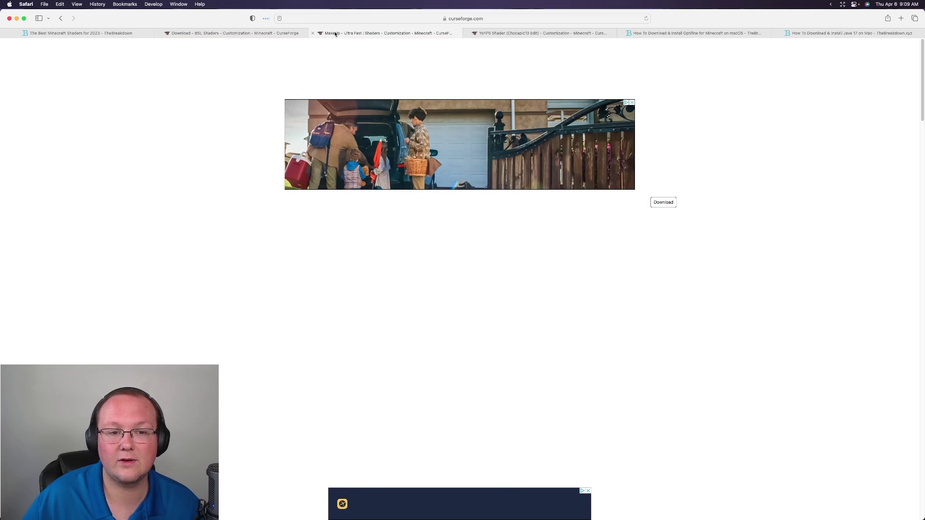
scroll(690, 237, down, 10)
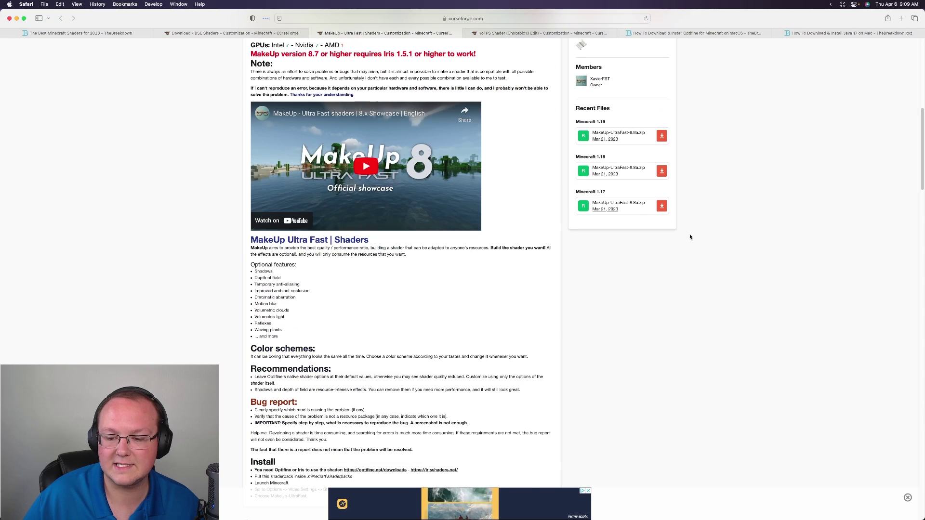
scroll(613, 187, up, 3)
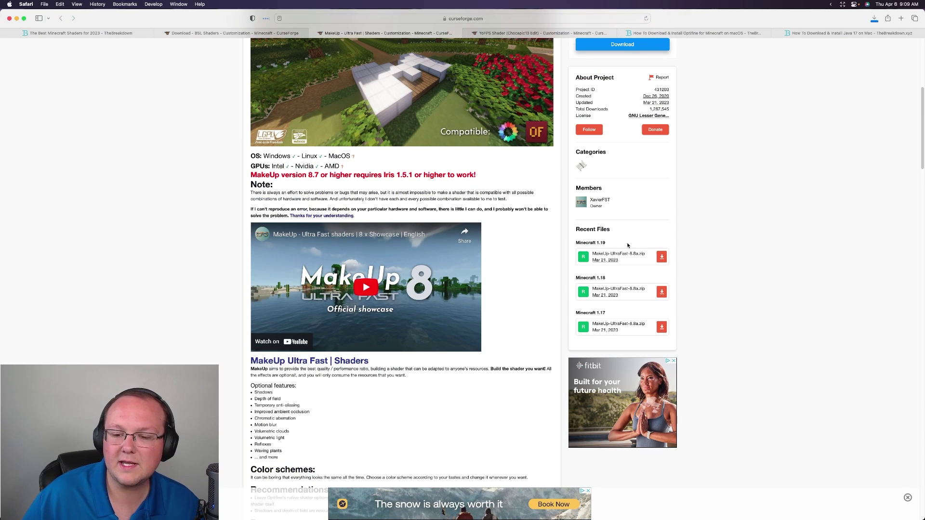
click(660, 257)
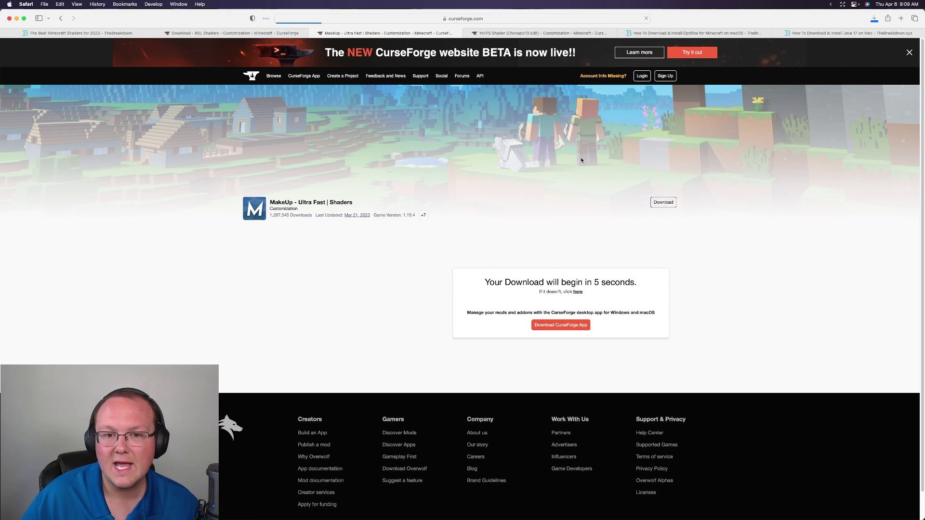
Download the YoFPS Low 1.0 file for Minecraft 1.19 and allow the download from curseforge.com.
mouse_move(506, 33)
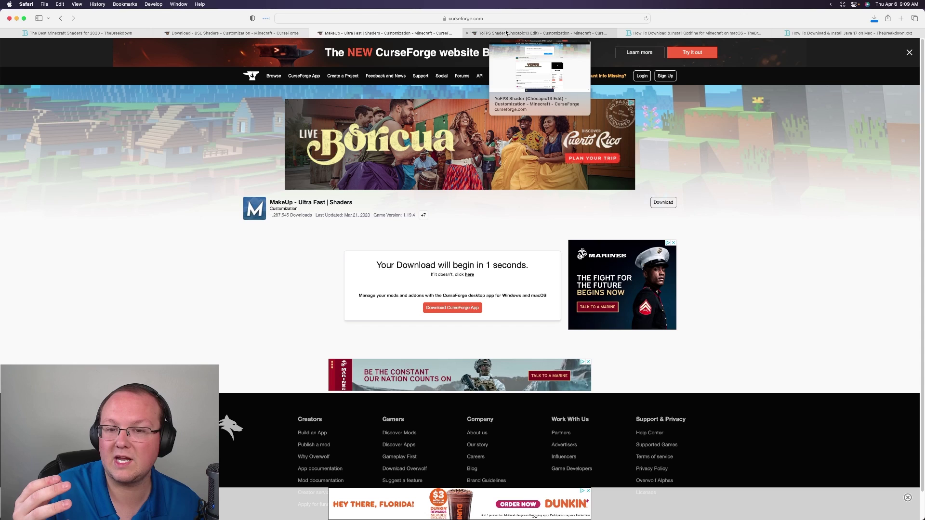
click(506, 33)
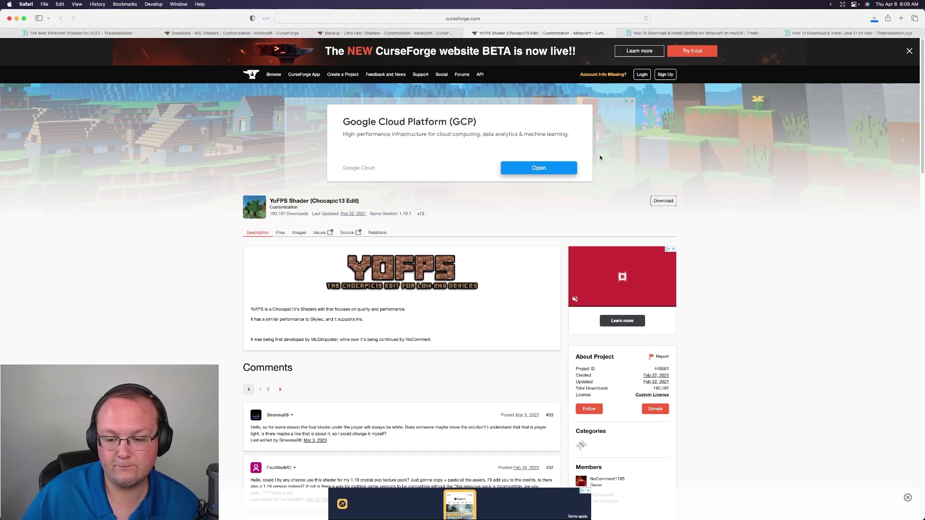
scroll(600, 159, down, 3)
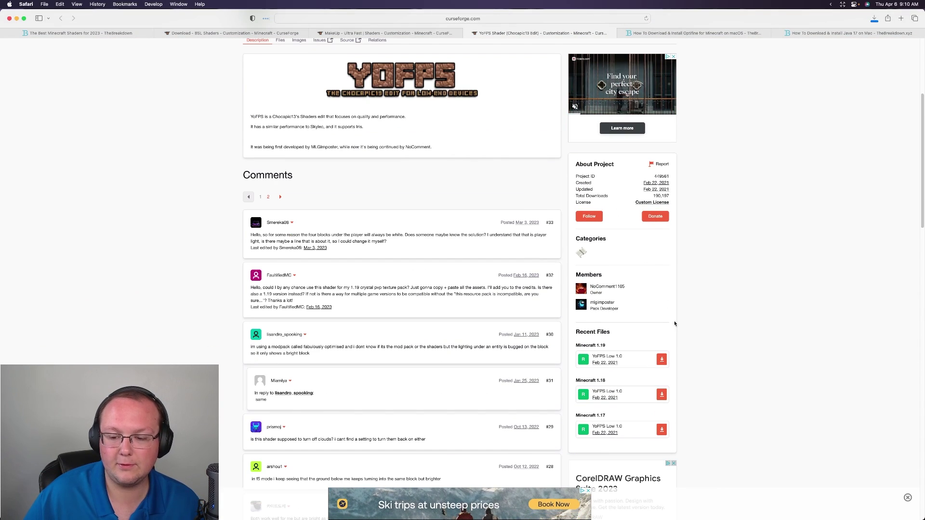
click(662, 359)
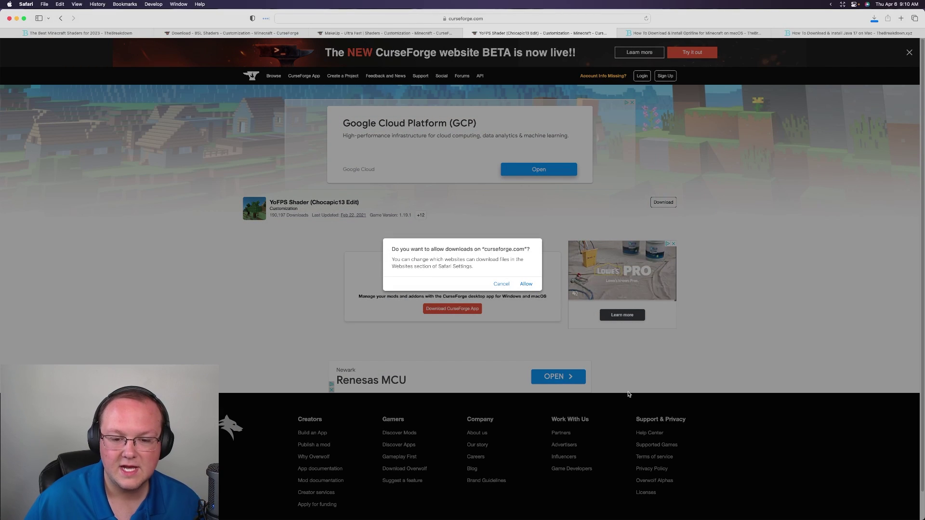
click(528, 286)
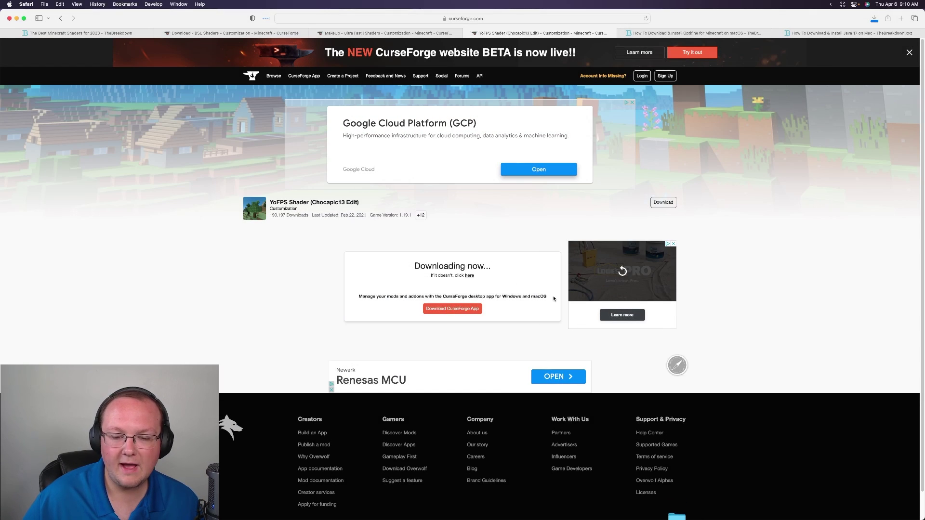
Allow the pending curseforge.com downloads of MakeUp Ultra Fast and BSL Shaders in their tabs.
click(411, 36)
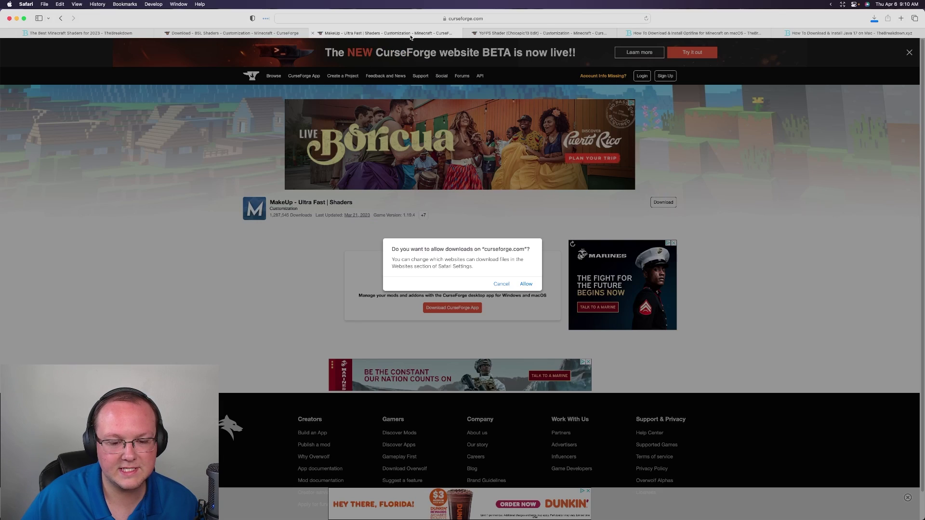
click(527, 285)
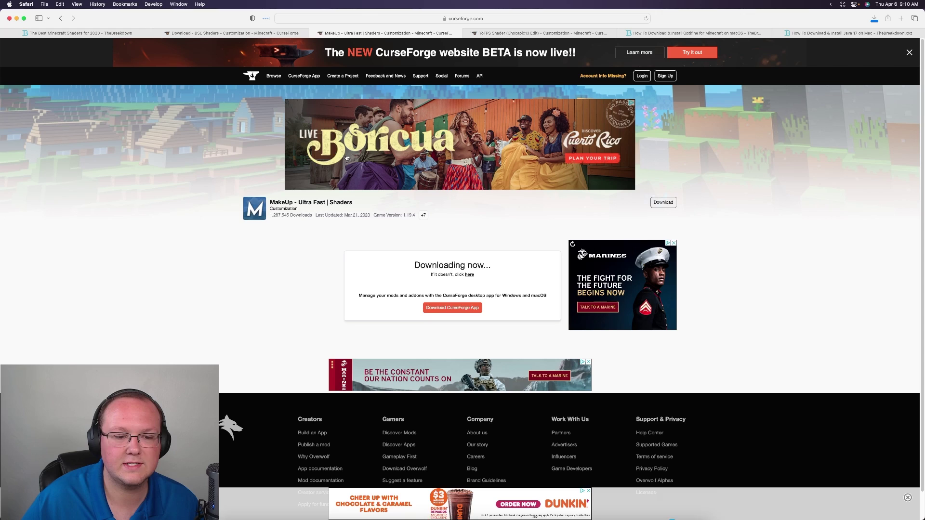
click(241, 31)
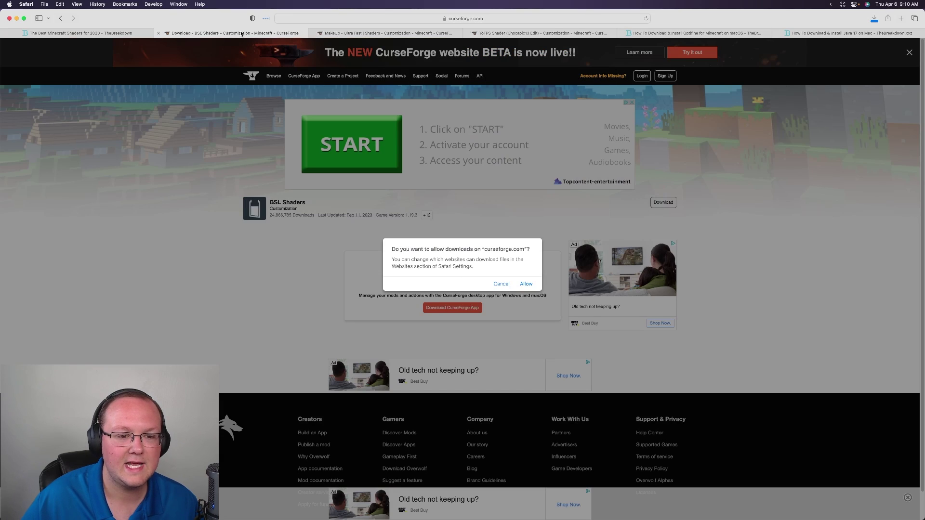
click(526, 284)
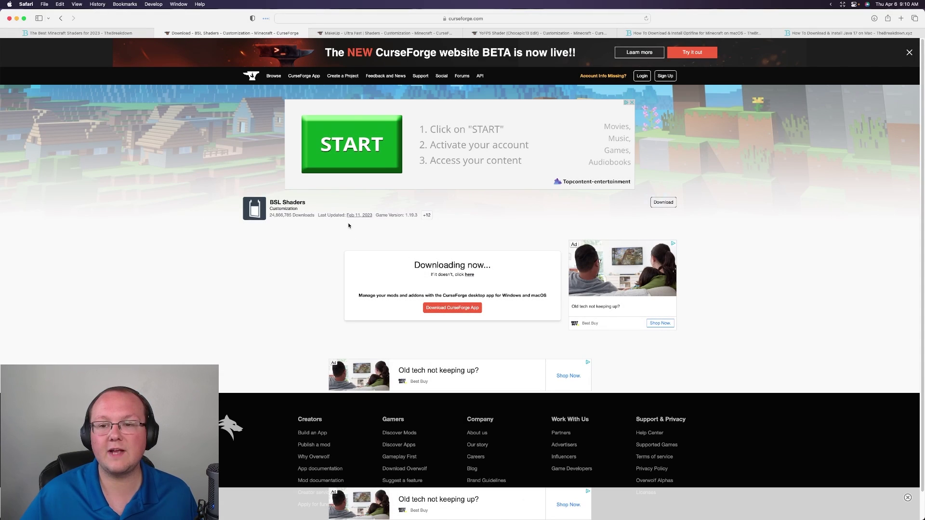
Open the guide on installing OptiFine for Minecraft on macOS and follow its link to the OptiFine downloads page.
mouse_move(700, 3)
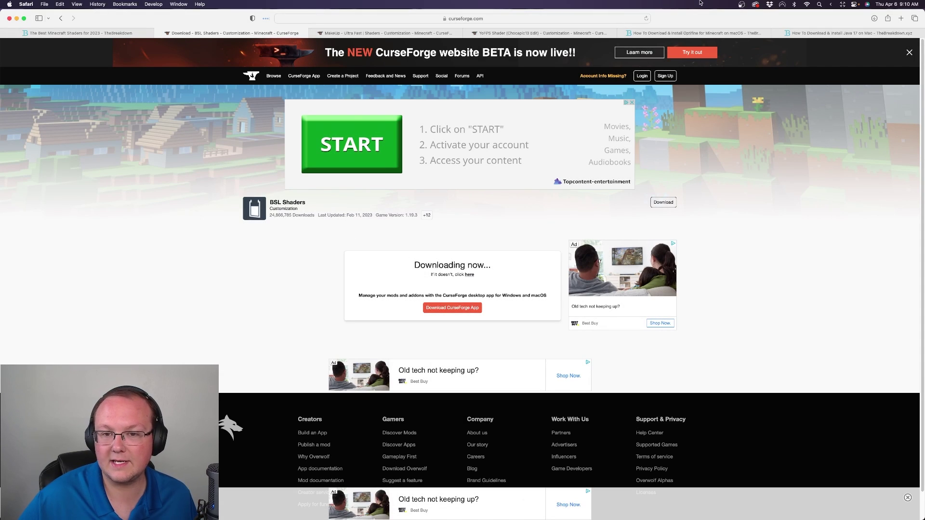
click(714, 33)
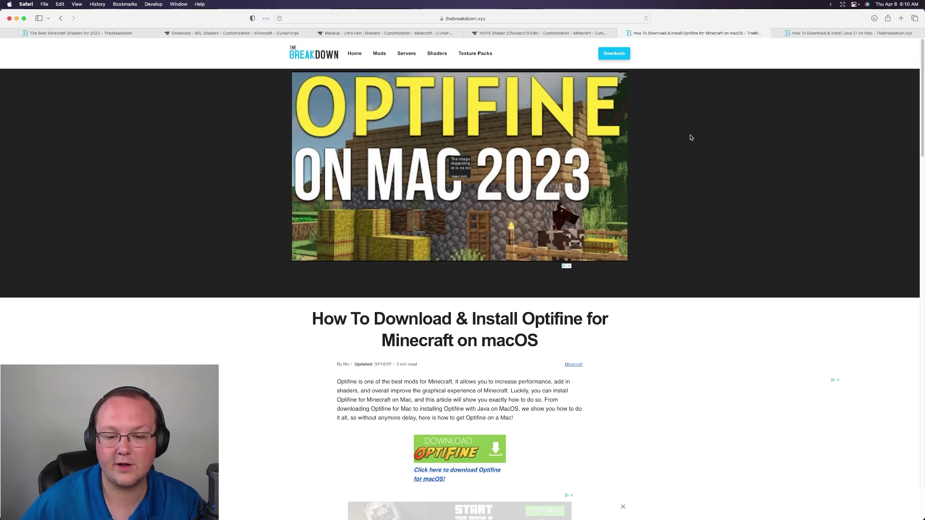
scroll(690, 138, down, 15)
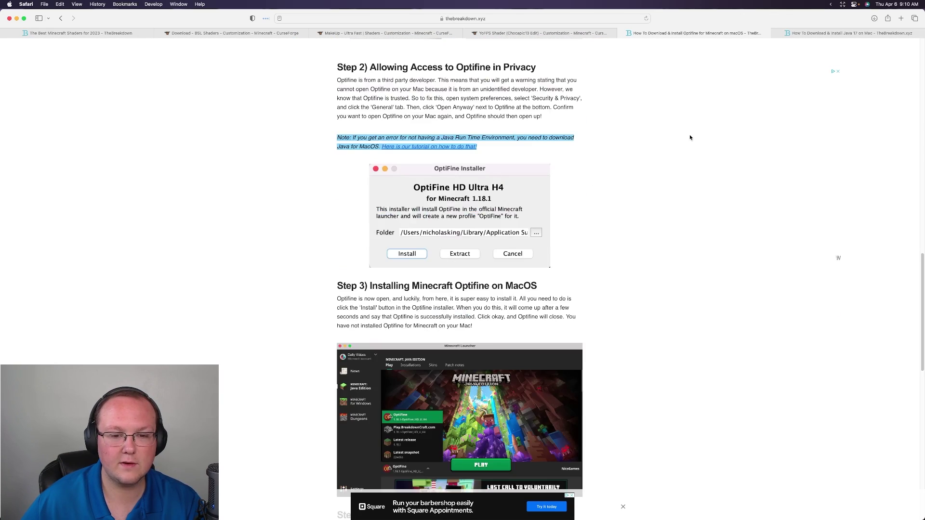
scroll(690, 138, up, 20)
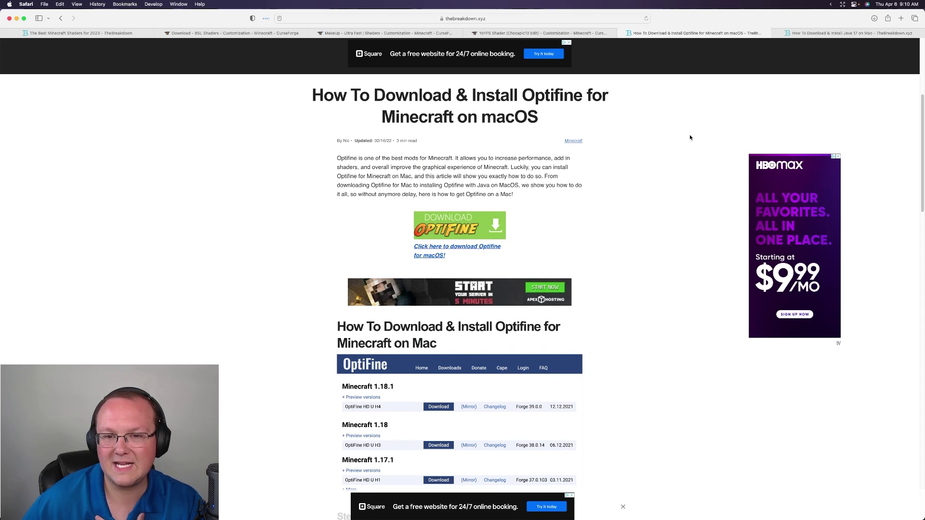
scroll(689, 137, down, 4)
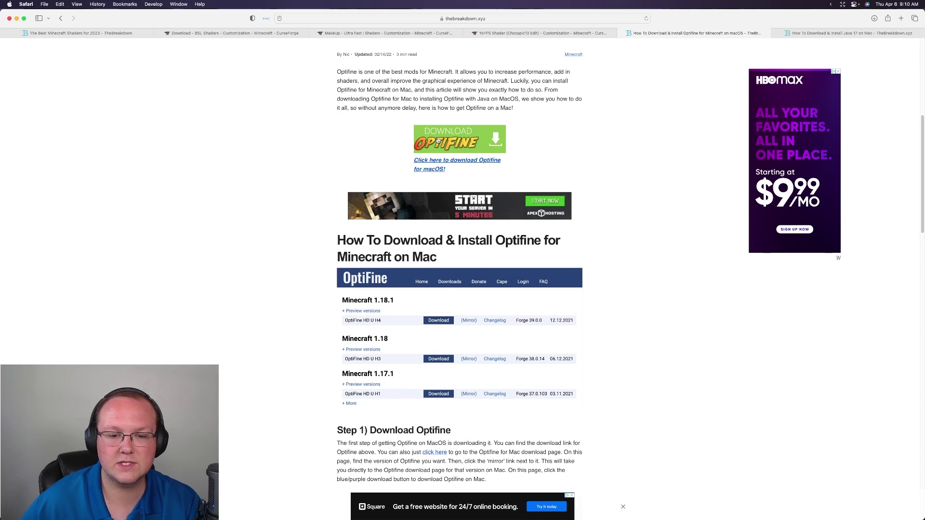
click(449, 139)
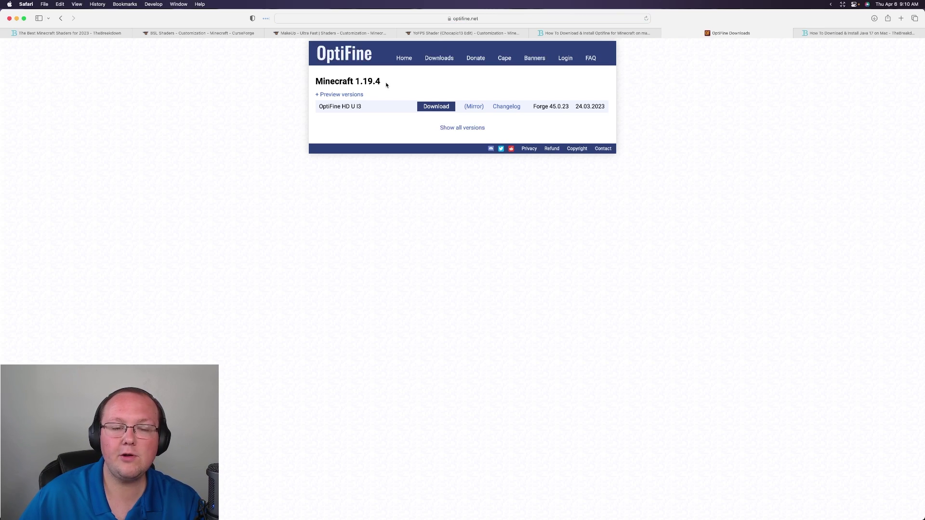
Show all OptiFine versions and download OptiFine HD U I3 for Minecraft 1.19.4 through its mirror link.
drag(386, 83, 317, 80)
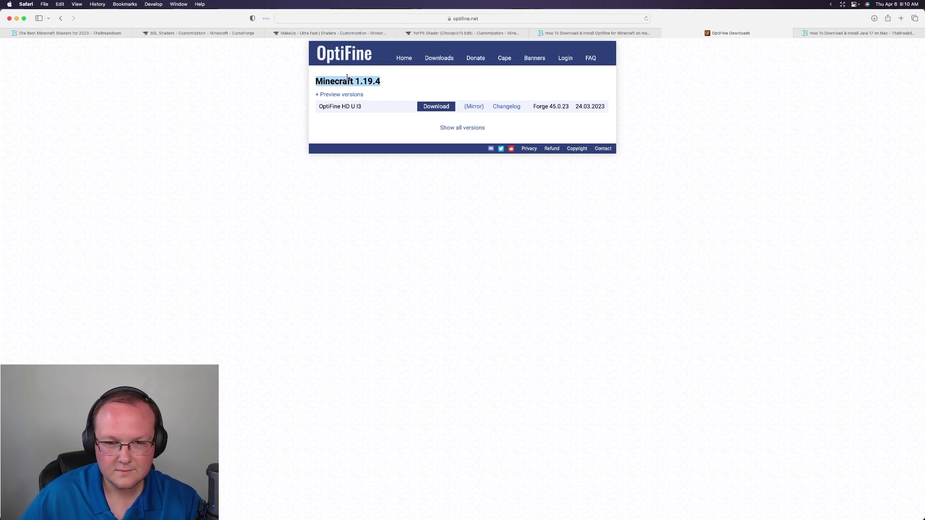
click(396, 79)
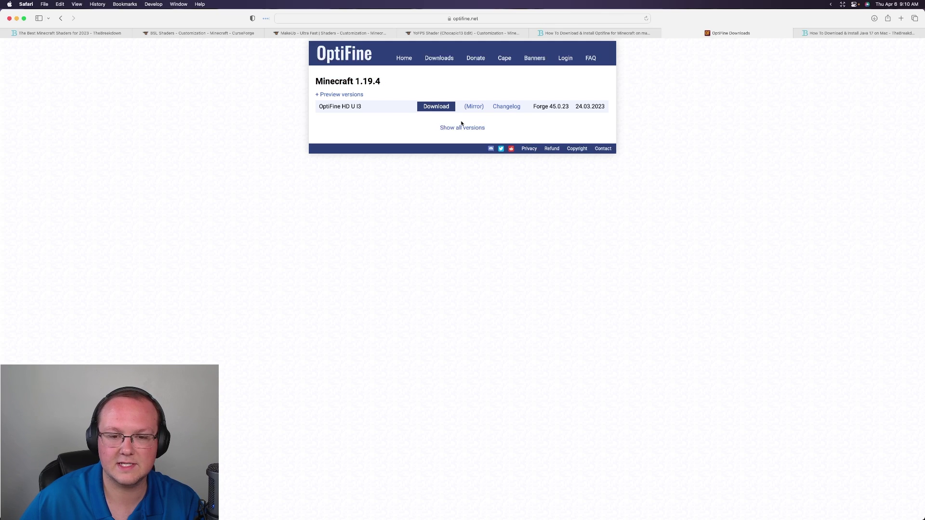
click(477, 129)
scroll(472, 218, down, 10)
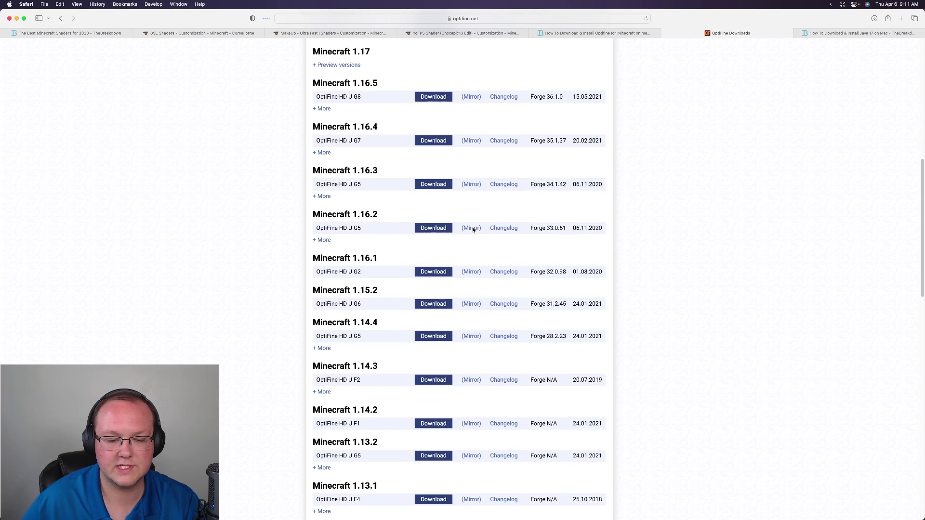
scroll(471, 227, up, 10)
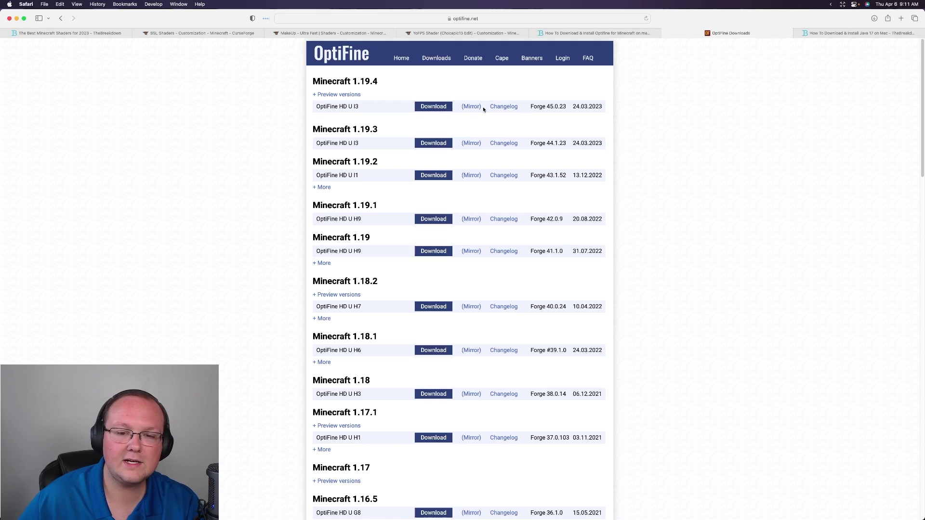
click(467, 107)
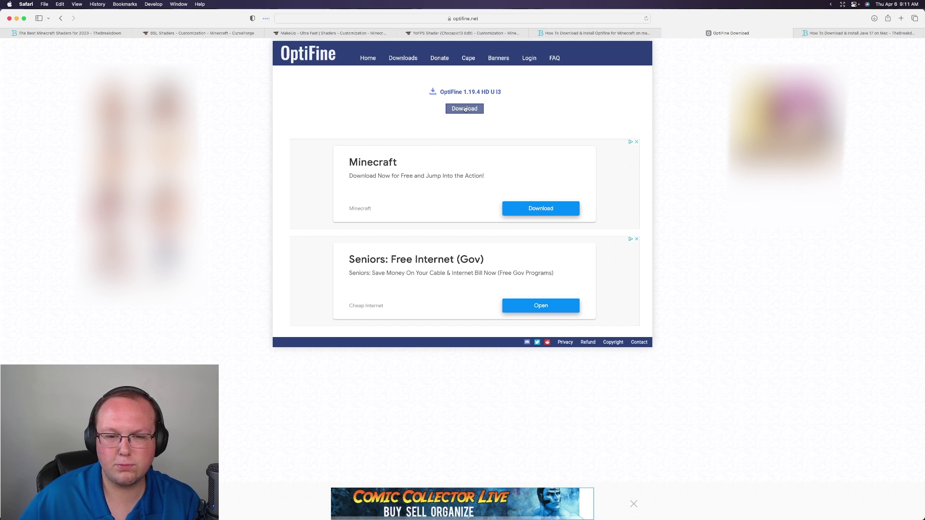
click(464, 109)
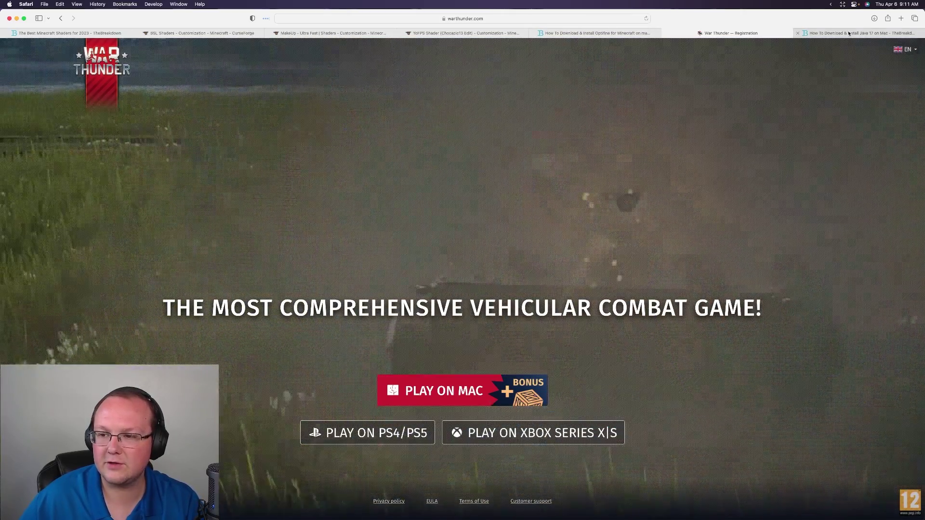
Minimize the browser with the Java 17 guide in front and open the Downloads folder in Finder.
click(849, 34)
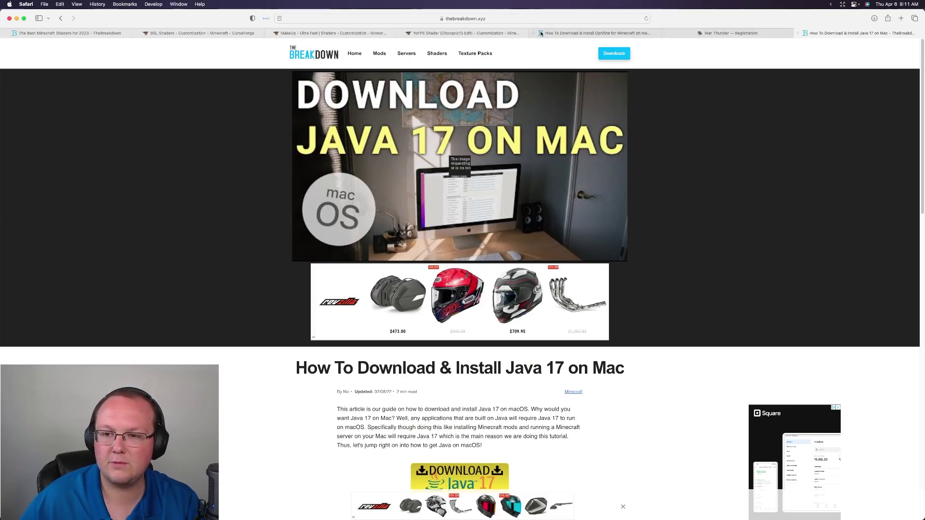
click(17, 18)
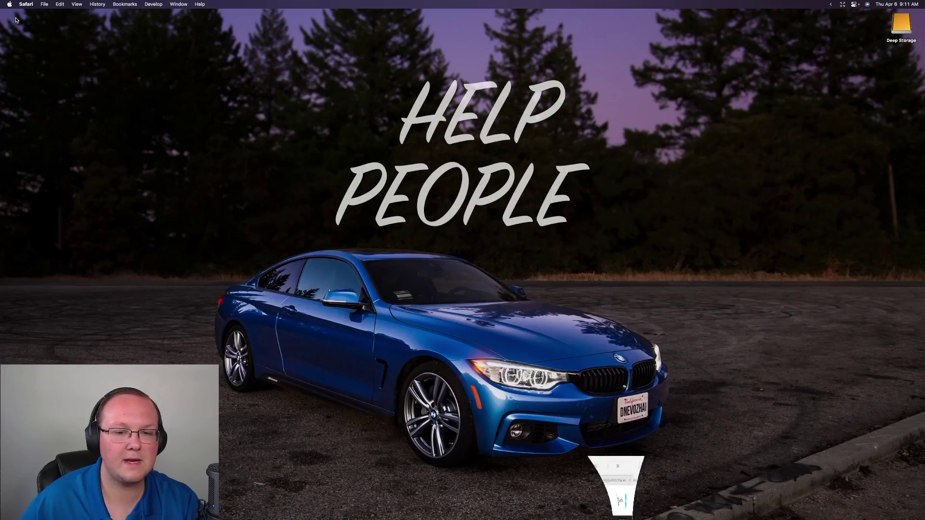
mouse_move(386, 518)
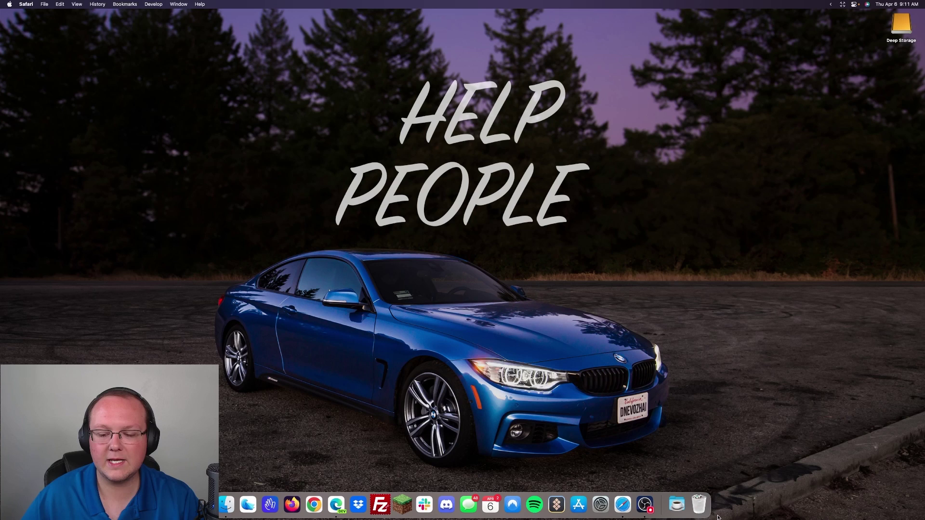
click(677, 505)
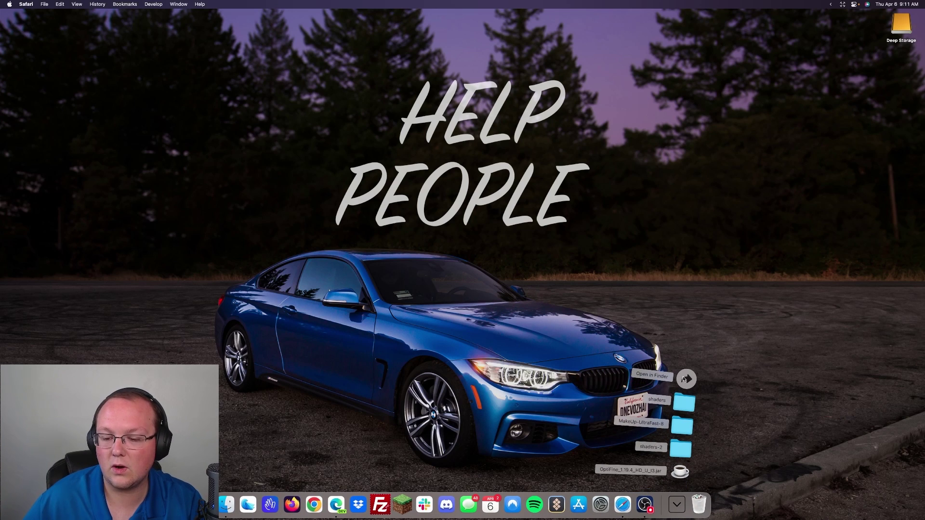
click(686, 379)
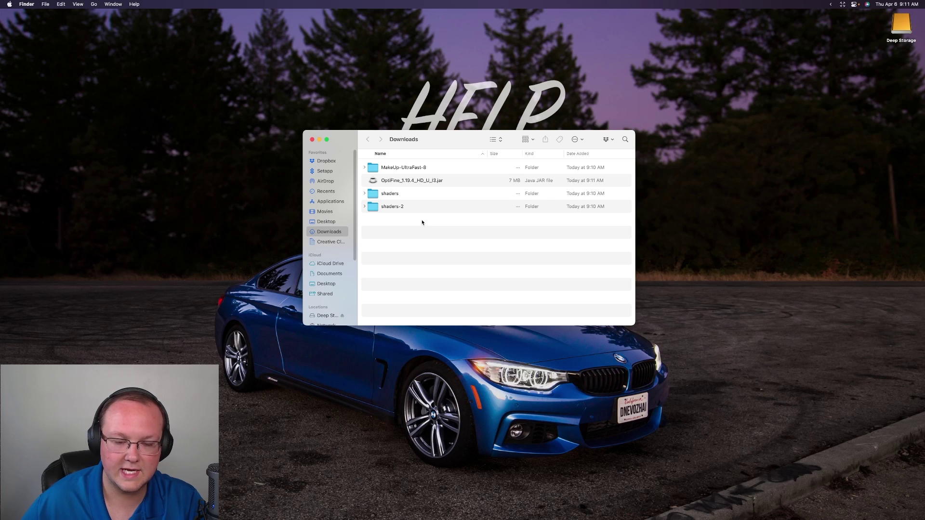
Inspect the contents of the downloaded MakeUp-UltraFast-8, shaders and shaders-2 folders, collapsing each one again.
click(364, 168)
click(364, 168)
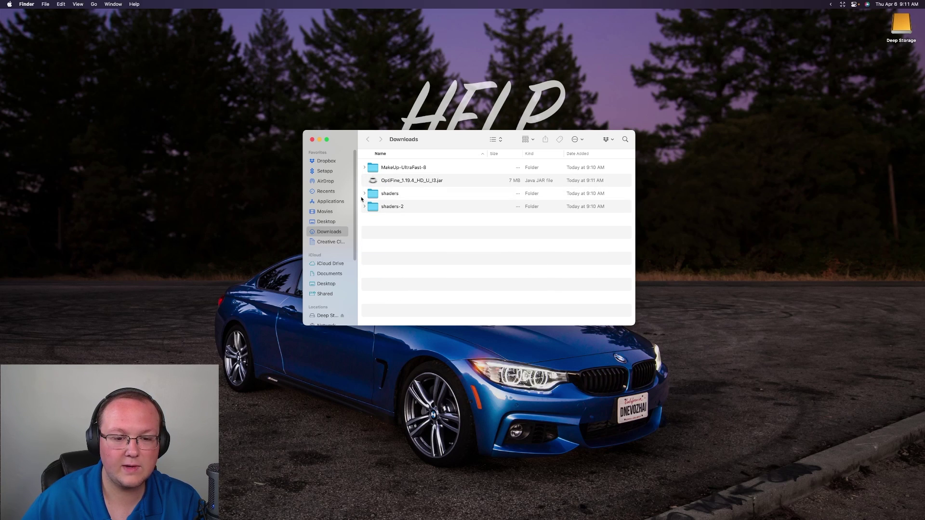
click(362, 195)
click(363, 195)
click(365, 206)
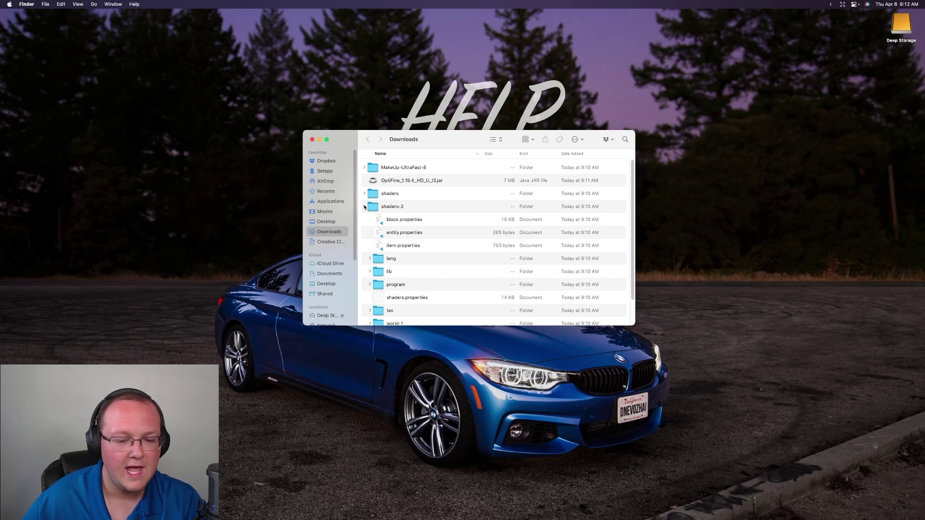
click(365, 207)
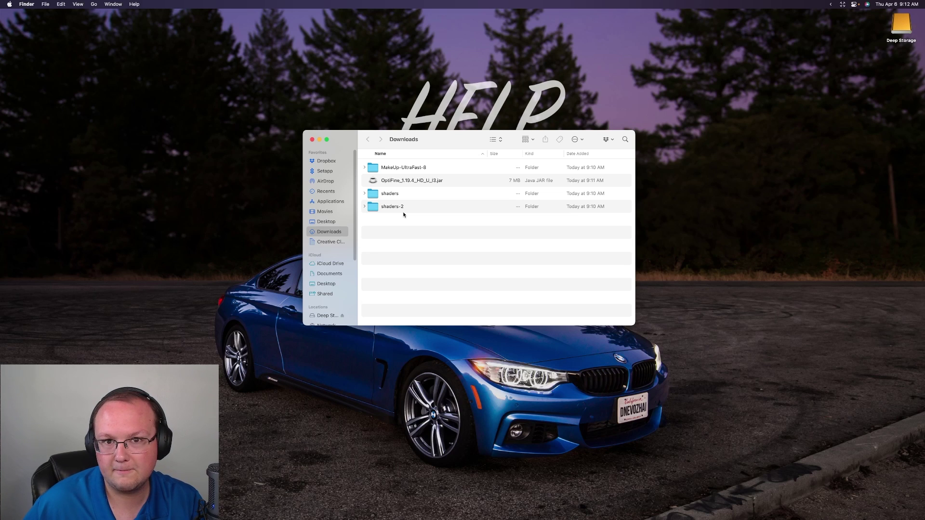
Look through the files in the shaders folder, preview shaders.properties, and collapse the folder again.
click(365, 193)
scroll(366, 194, down, 5)
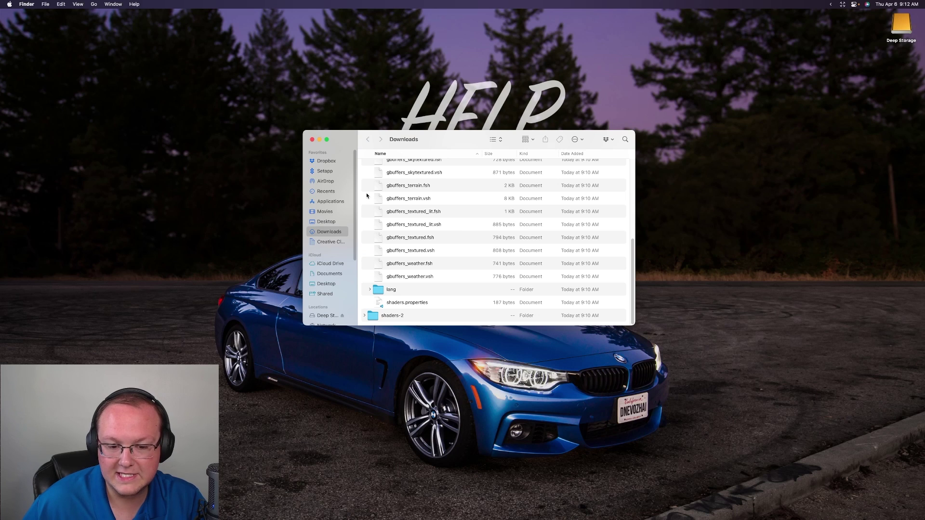
scroll(367, 196, up, 5)
scroll(367, 197, down, 5)
click(448, 305)
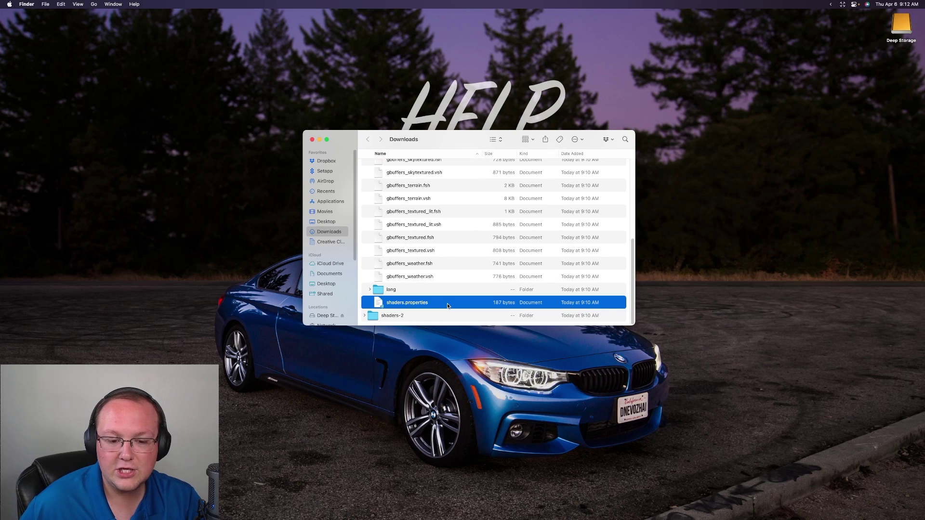
key(space)
key(space)
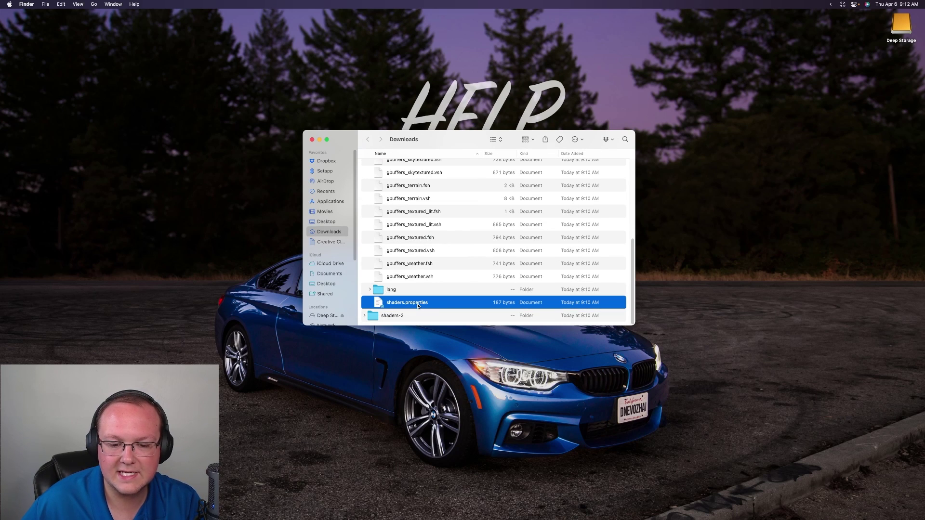
click(418, 306)
click(441, 304)
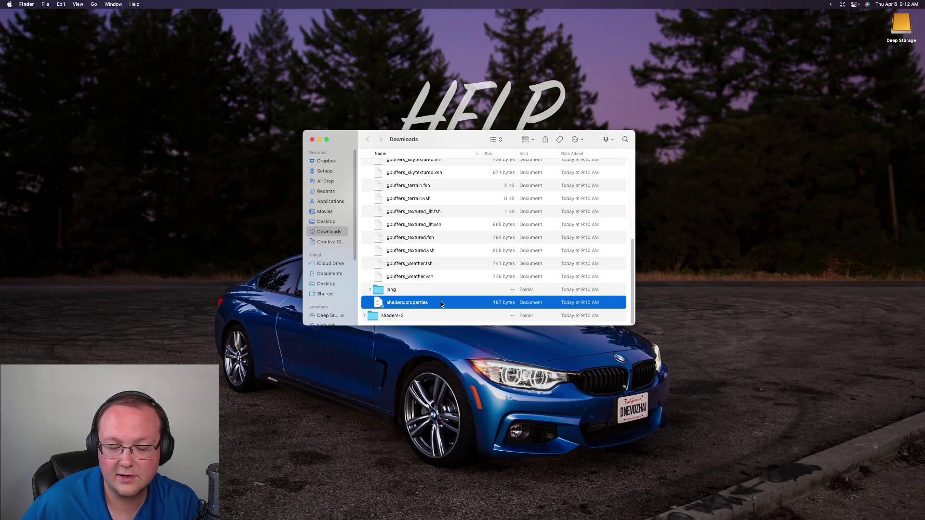
scroll(441, 304, up, 10)
click(364, 193)
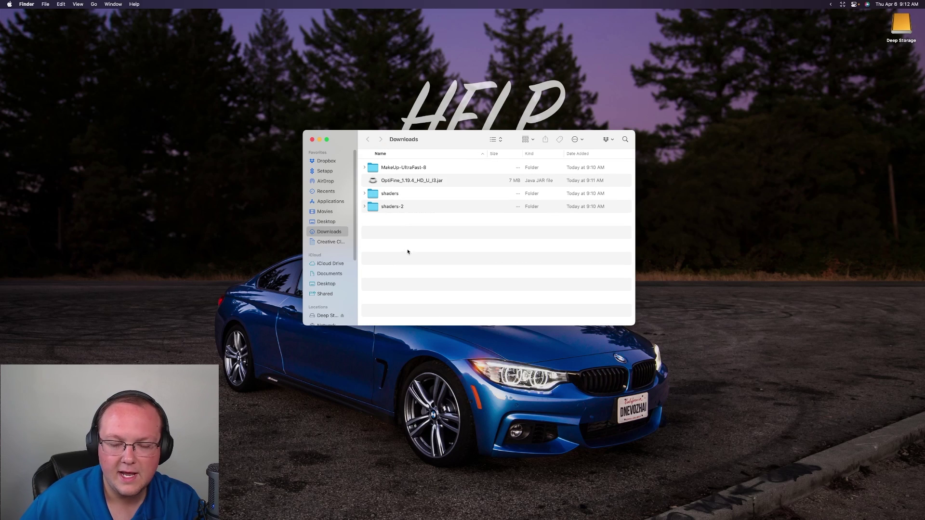
Move all four downloaded items to the desktop and arrange the three shader folders in a row, apart from the OptiFine file.
drag(408, 251, 713, 122)
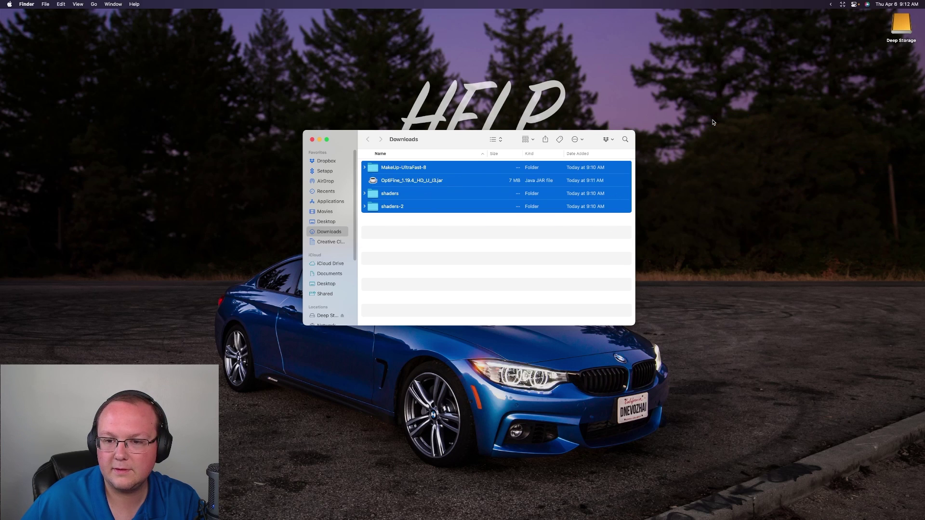
click(311, 139)
click(684, 153)
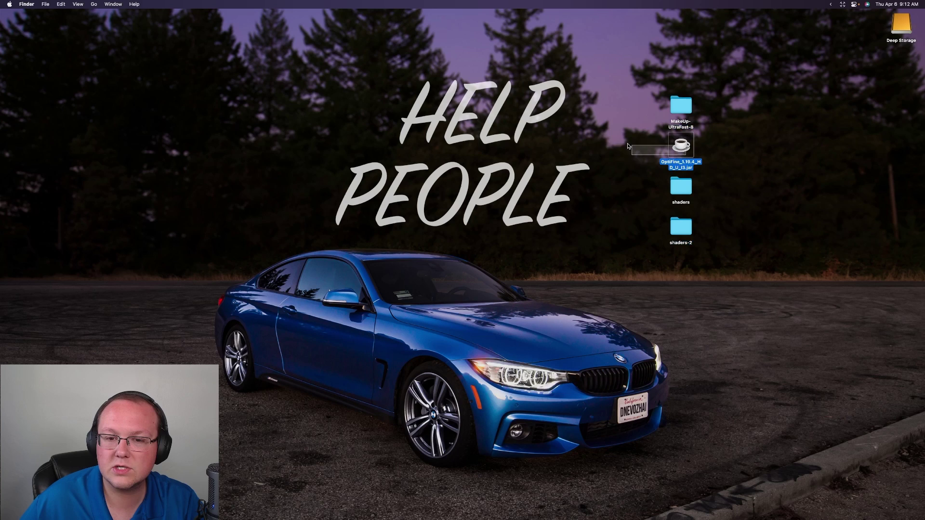
drag(693, 149, 371, 106)
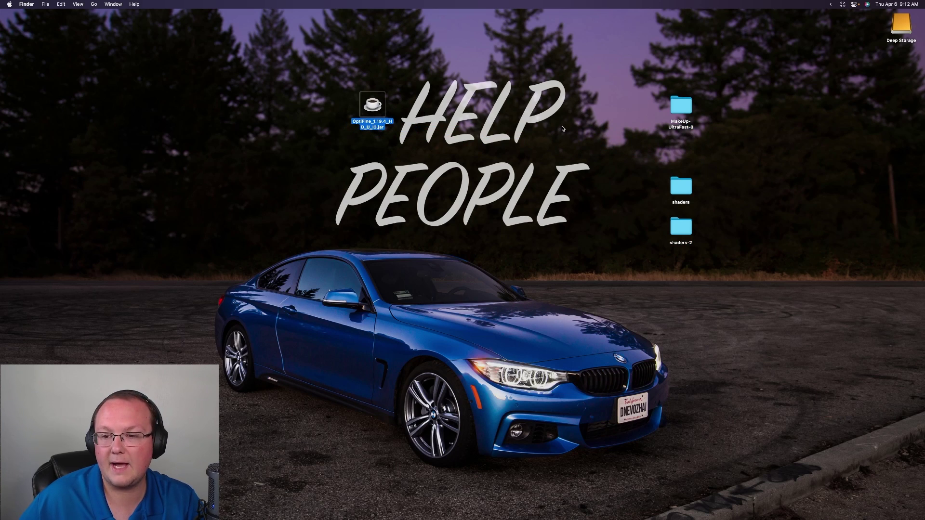
click(676, 188)
drag(676, 188, 719, 107)
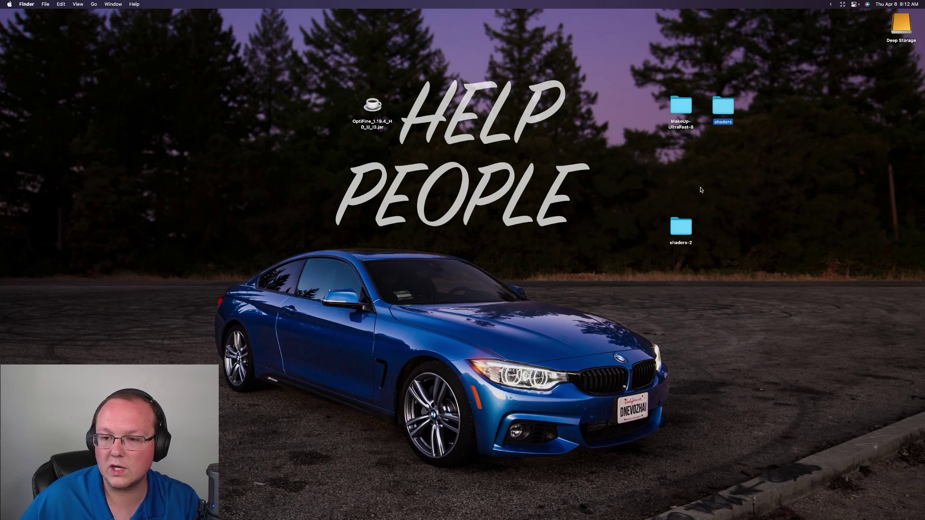
drag(681, 227, 757, 120)
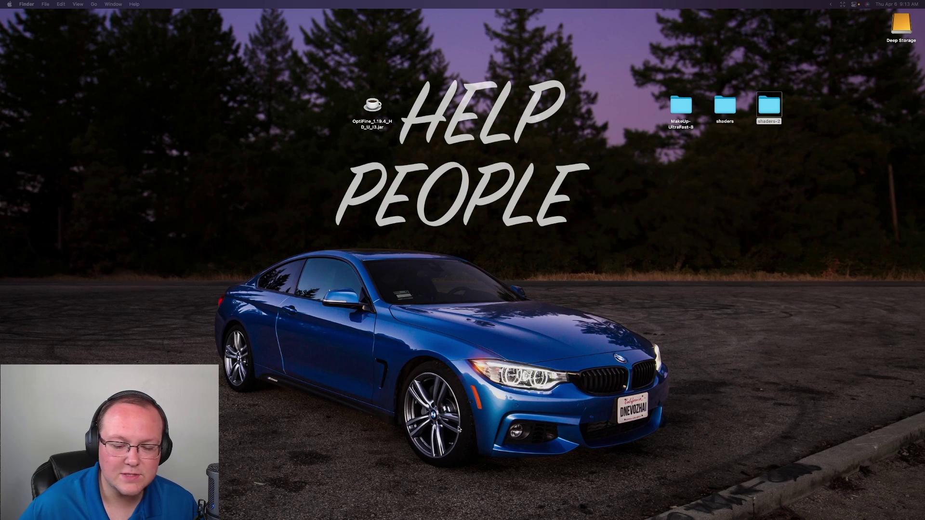
Switch back to Safari and look through the guide on downloading and installing Java 17 on Mac.
mouse_move(458, 519)
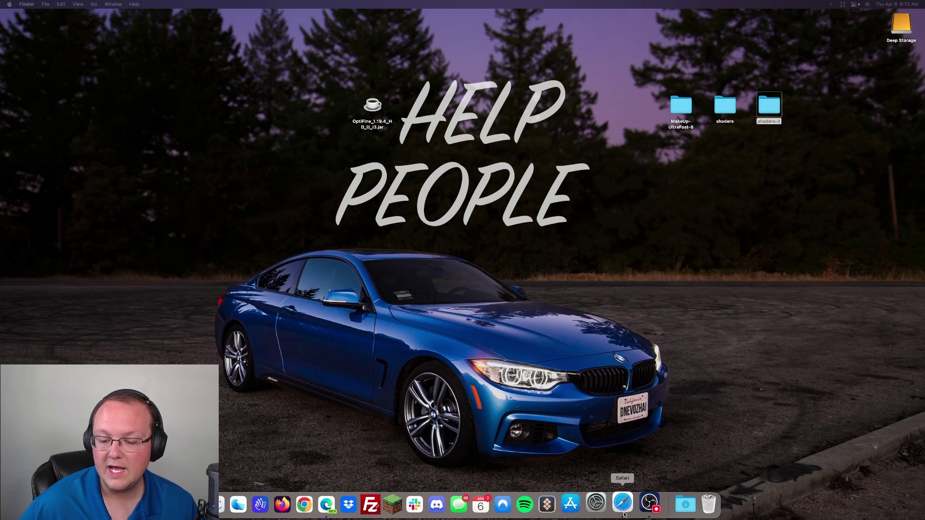
click(614, 504)
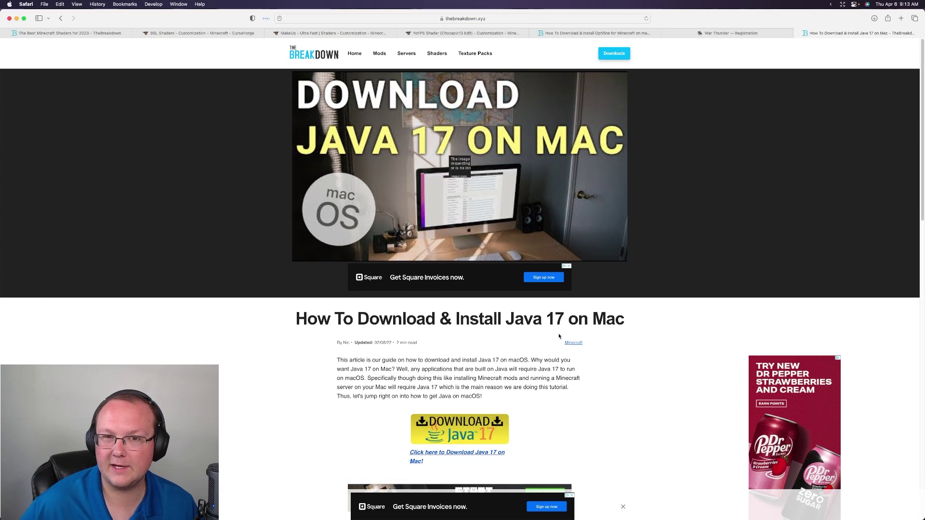
scroll(556, 338, down, 2)
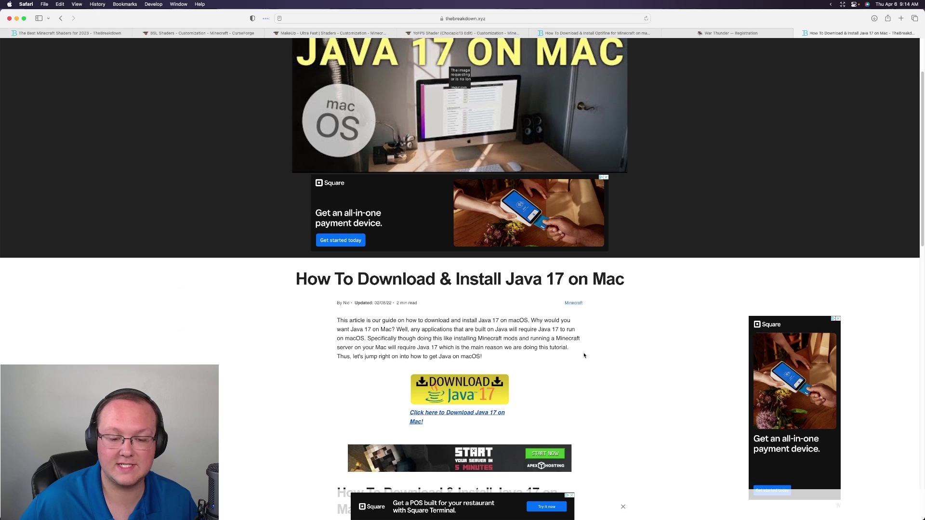
scroll(584, 355, down, 10)
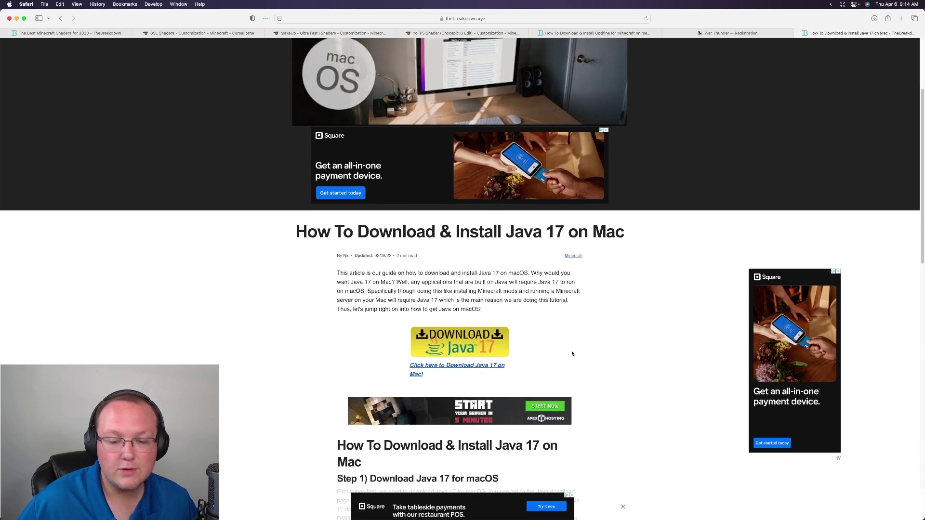
scroll(573, 353, up, 12)
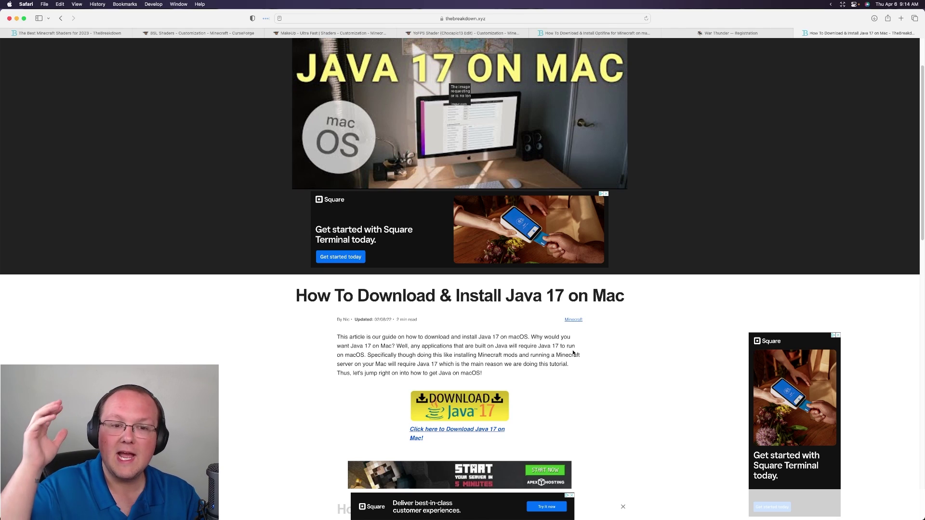
Minimize the Safari window and try to open the OptiFine_1.19.4_HD_U_I3.jar file on the desktop, dismissing the security alert.
scroll(573, 353, up, 3)
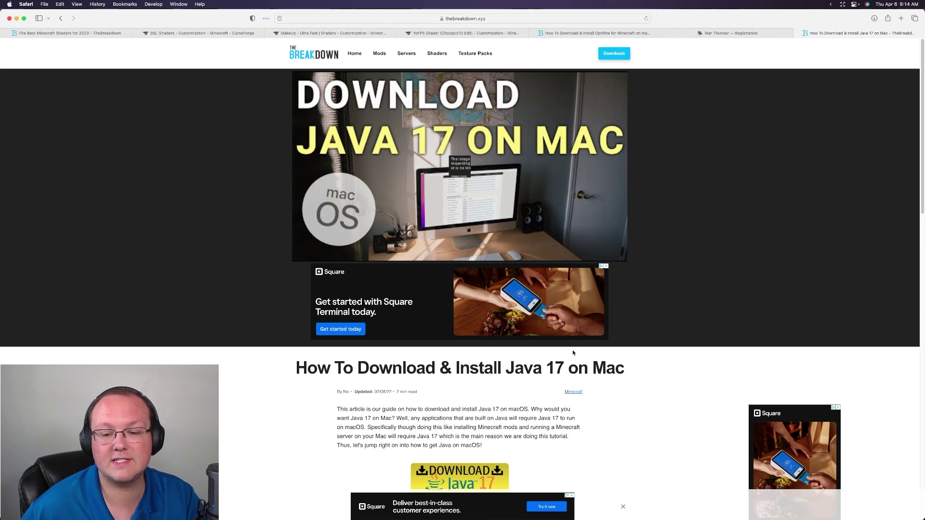
click(17, 19)
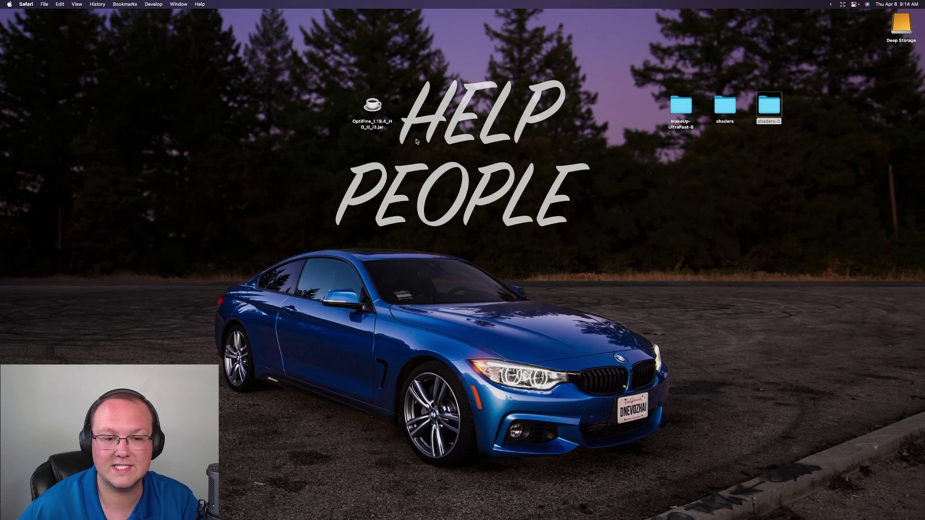
click(378, 128)
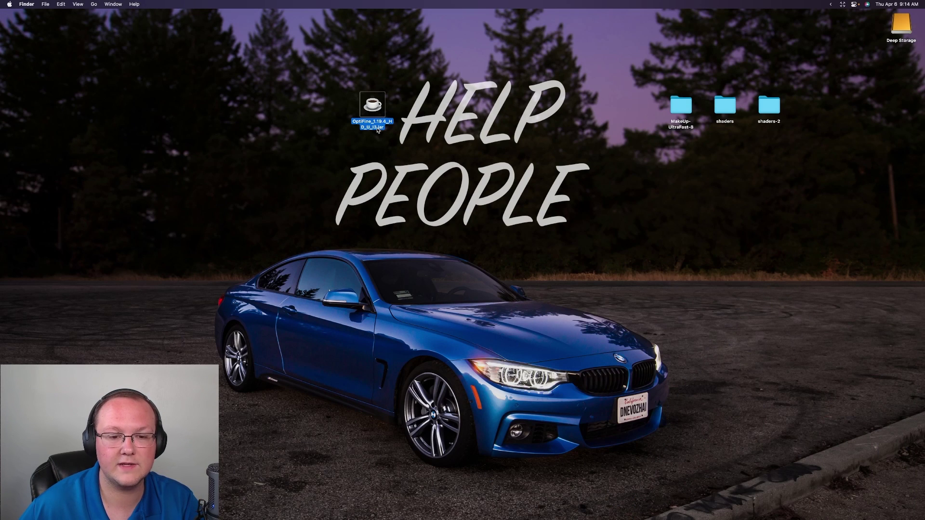
double_click(378, 129)
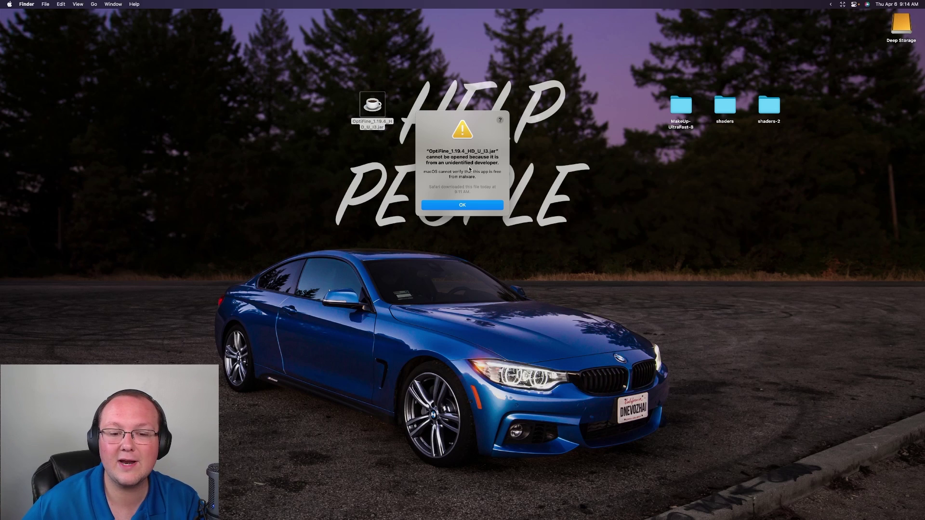
click(474, 206)
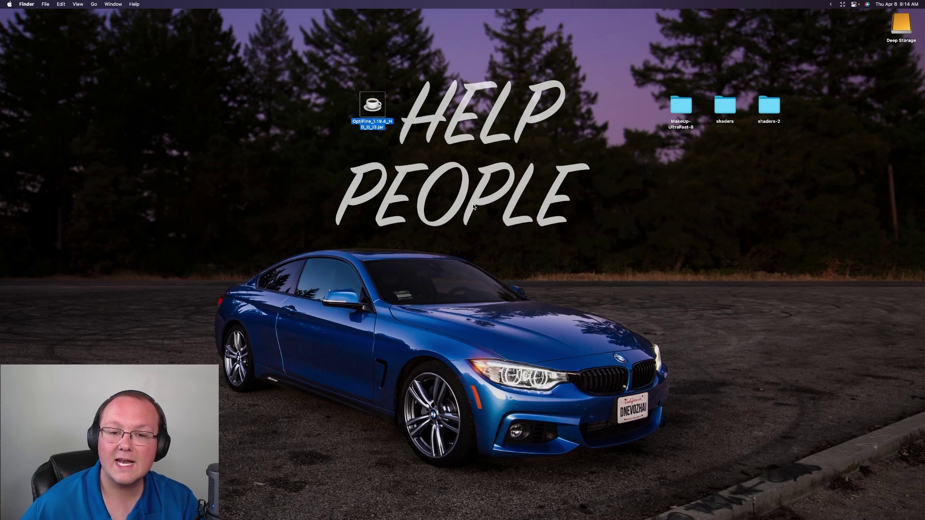
click(473, 207)
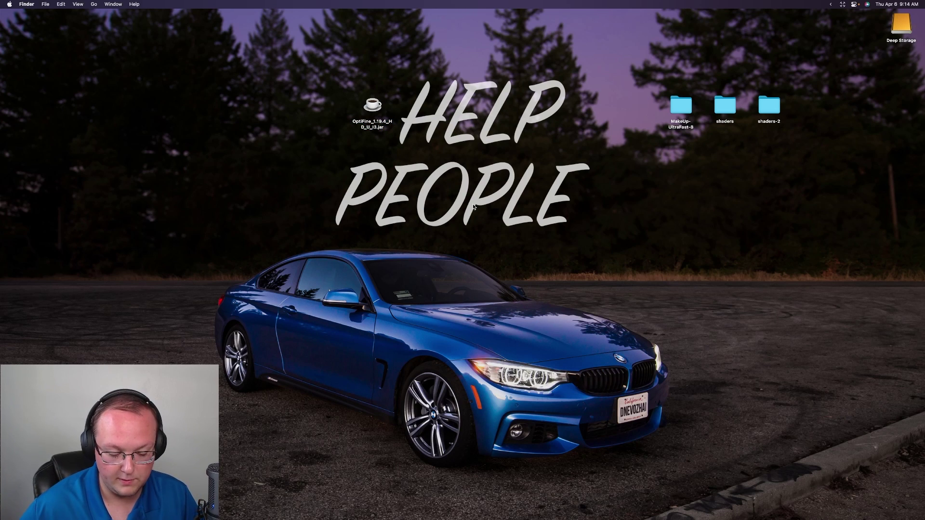
Open System Settings and go to the Security section of Privacy & Security, where the blocked OptiFine file is listed.
key(super+space)
text(sy)
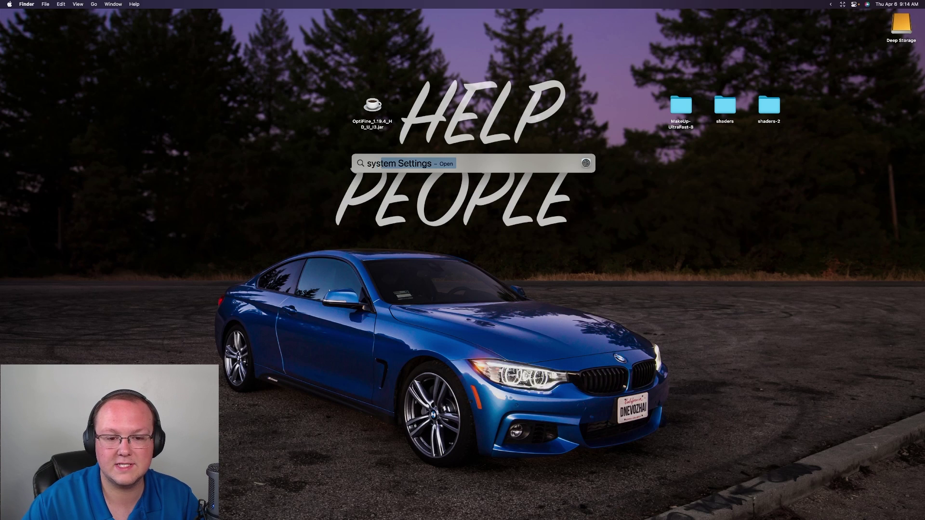
key(Return)
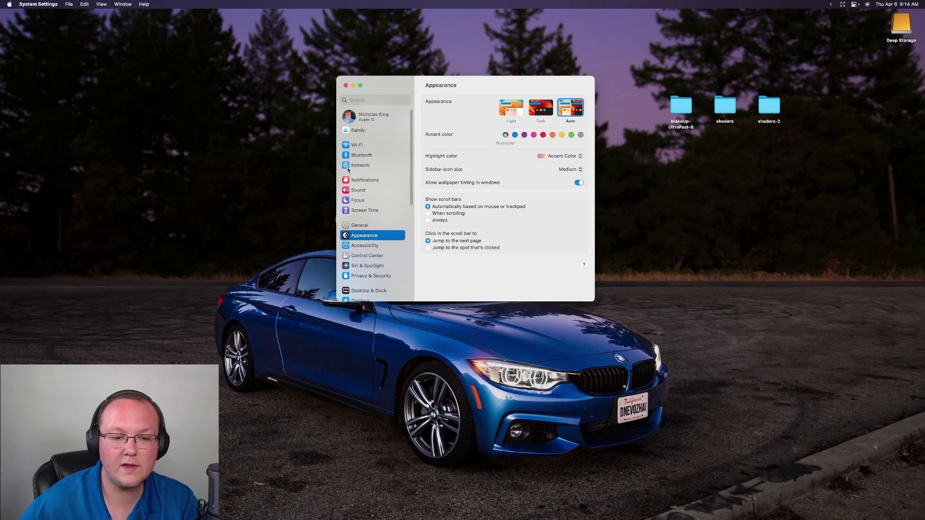
scroll(350, 169, down, 6)
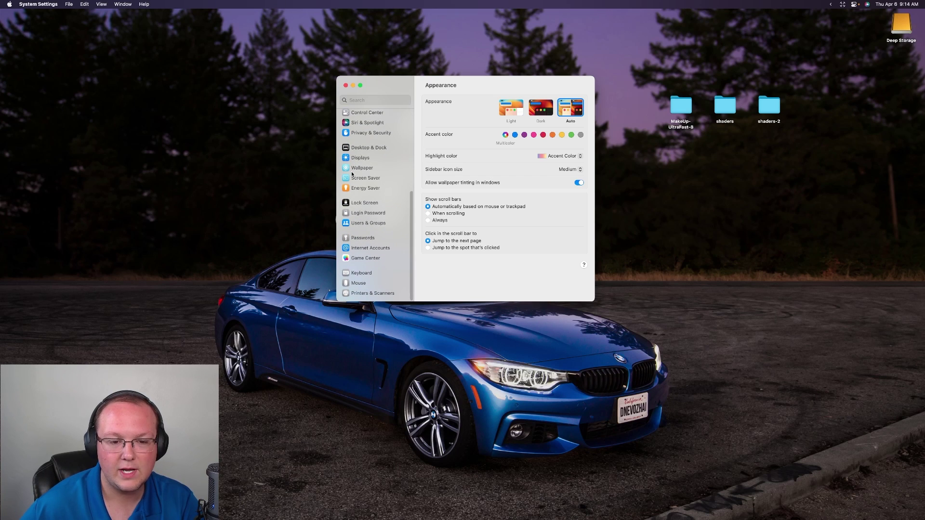
click(378, 135)
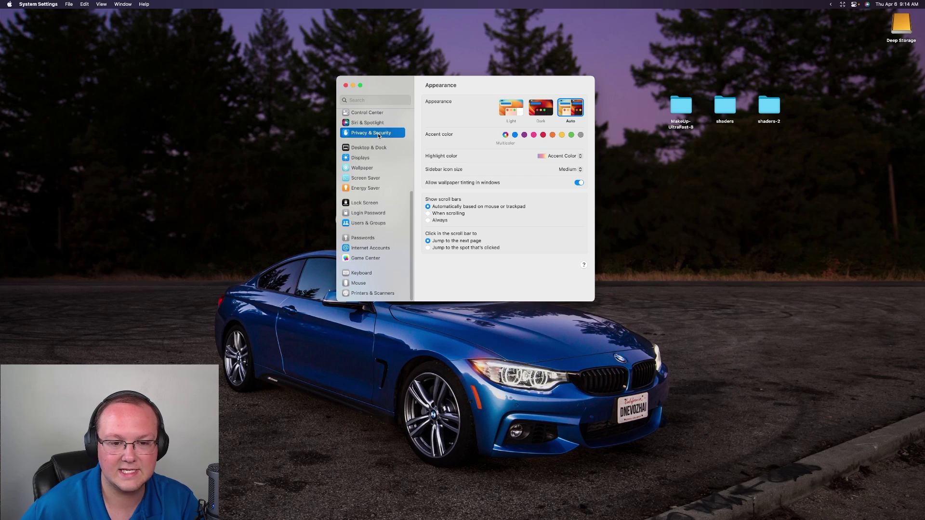
scroll(453, 157, down, 15)
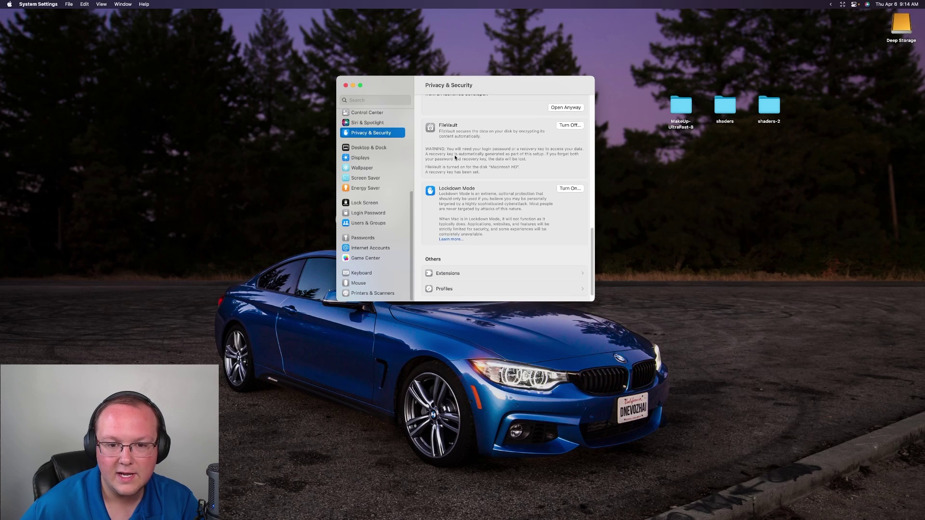
scroll(455, 157, up, 3)
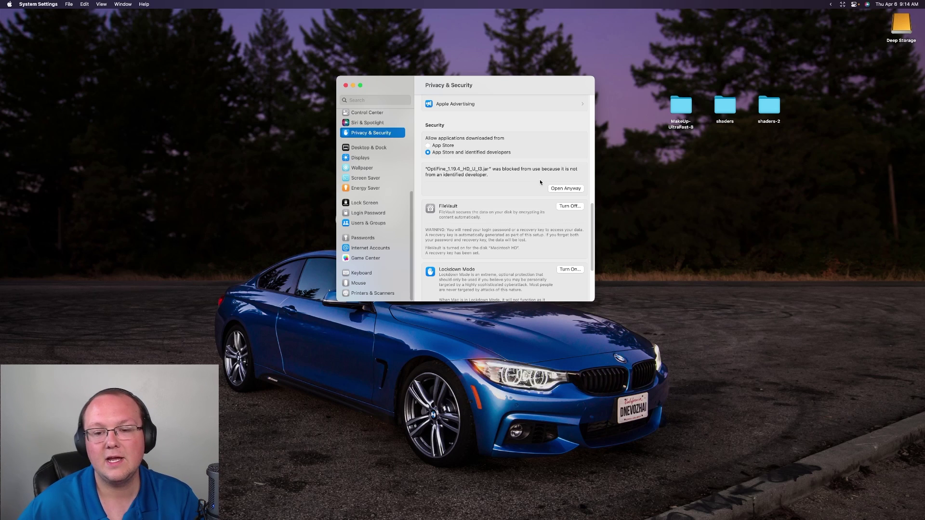
Allow the blocked OptiFine file to open anyway, authorizing with the account password, and close System Settings.
click(554, 191)
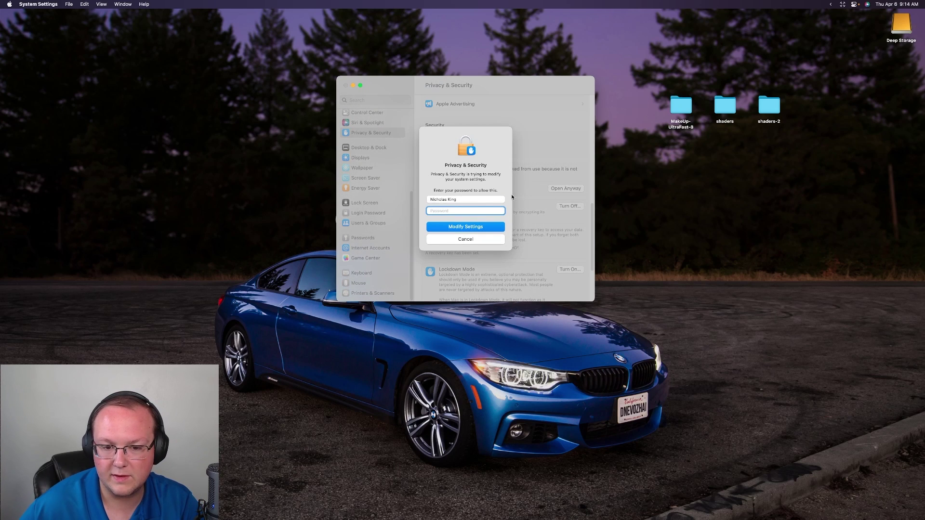
text(********)
key(Return)
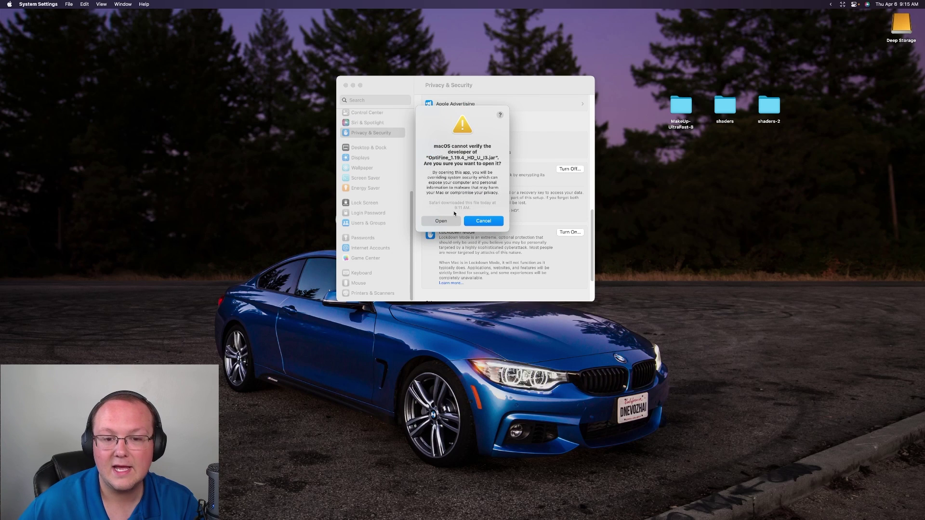
click(441, 221)
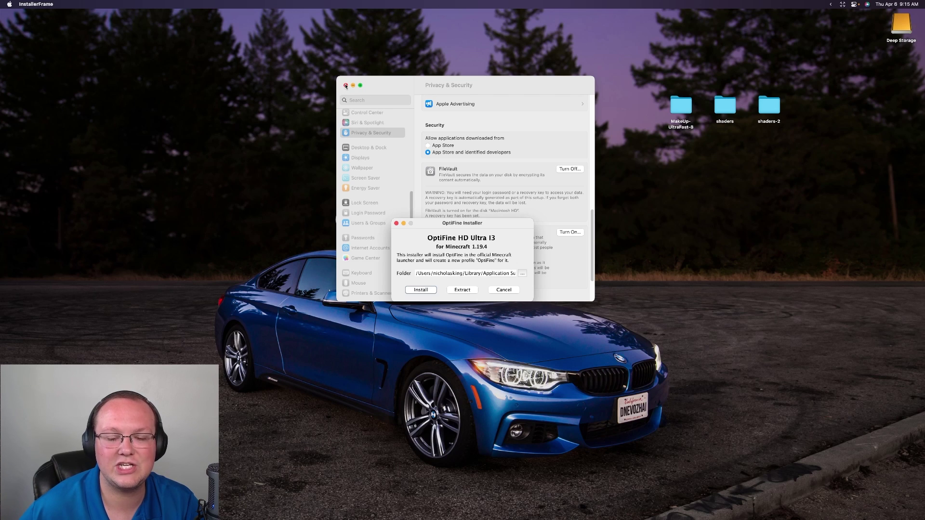
click(346, 86)
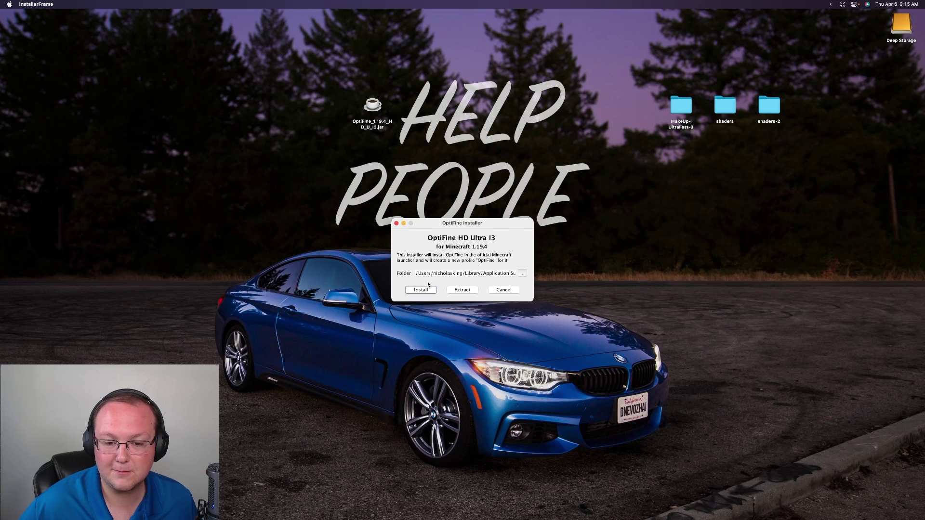
Install OptiFine HD Ultra I3 for Minecraft 1.19.4 and move the installer file to the Trash.
click(427, 291)
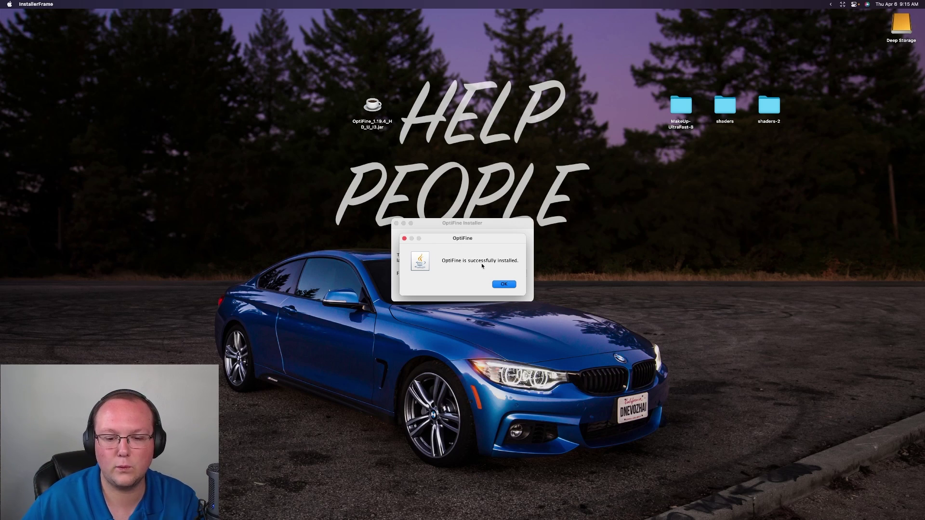
click(502, 284)
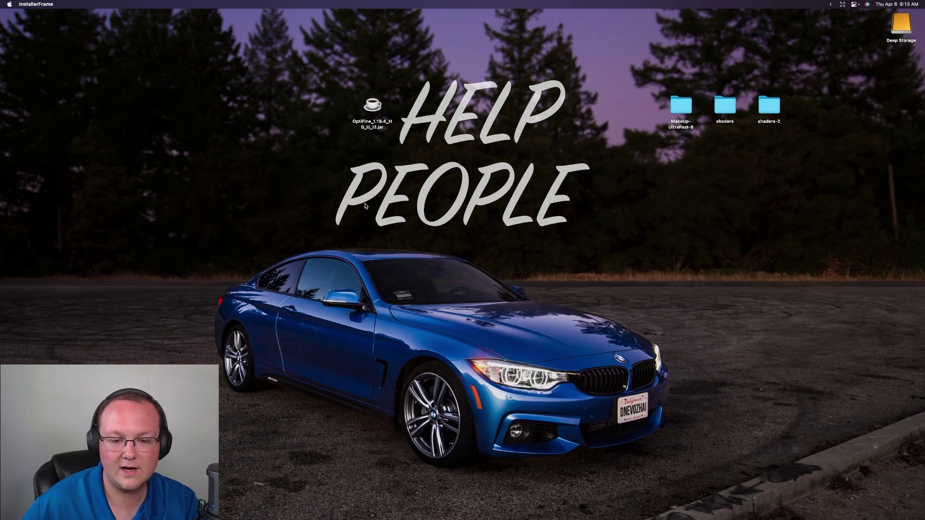
drag(366, 106, 702, 513)
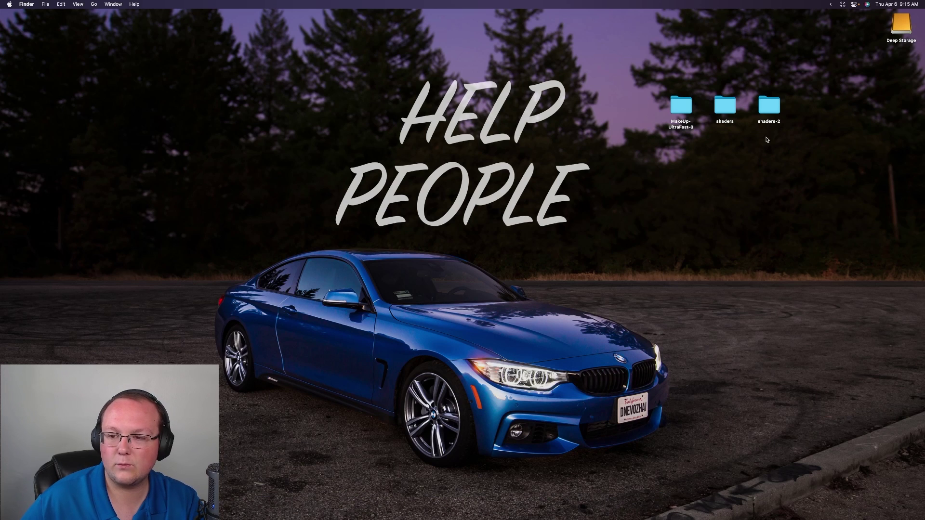
Move the three shader folders together to the other side of the desktop and compress the shaders-2 folder into a zip.
drag(767, 140, 289, 92)
click(339, 161)
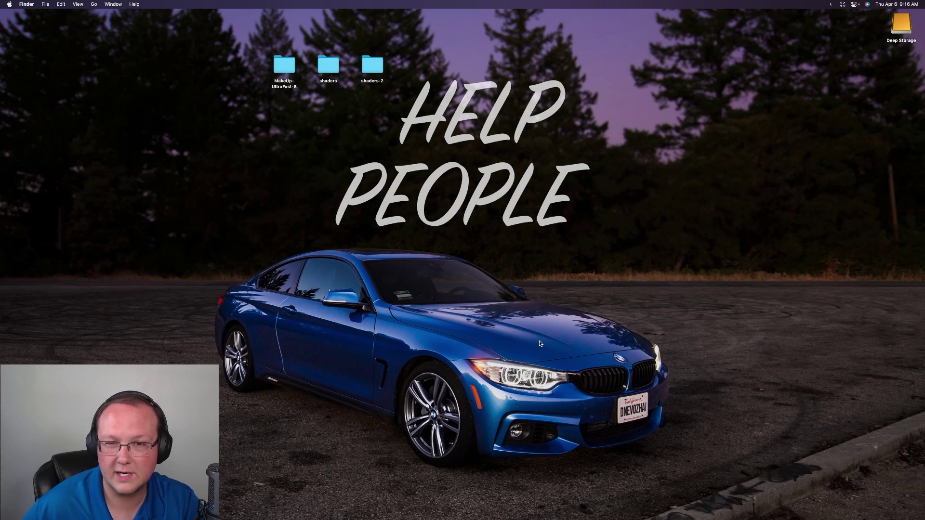
right_click(378, 68)
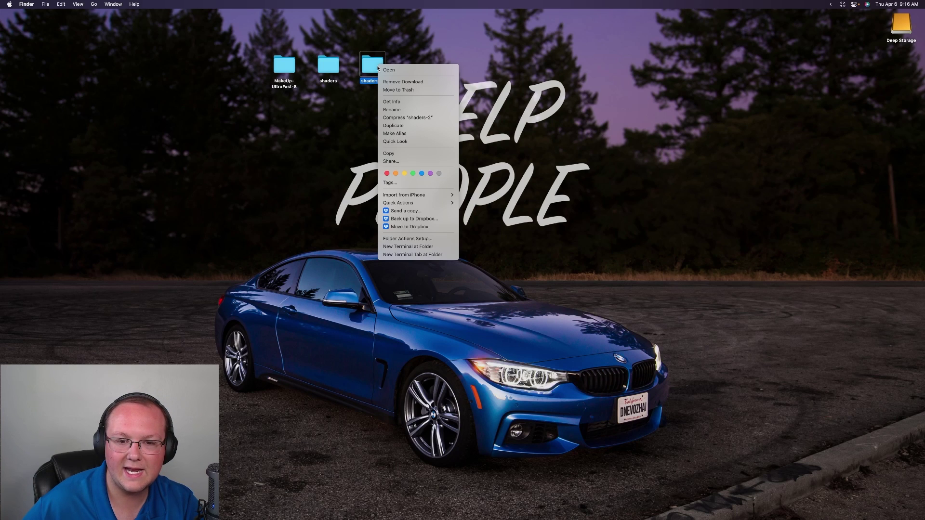
click(410, 112)
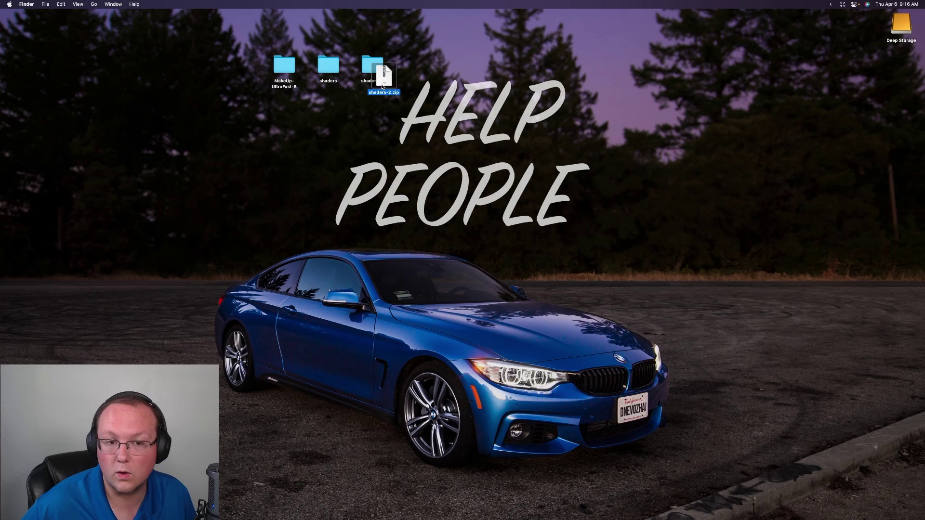
Open the shaders folder on the desktop and compress all of its contents into one zip archive.
double_click(329, 69)
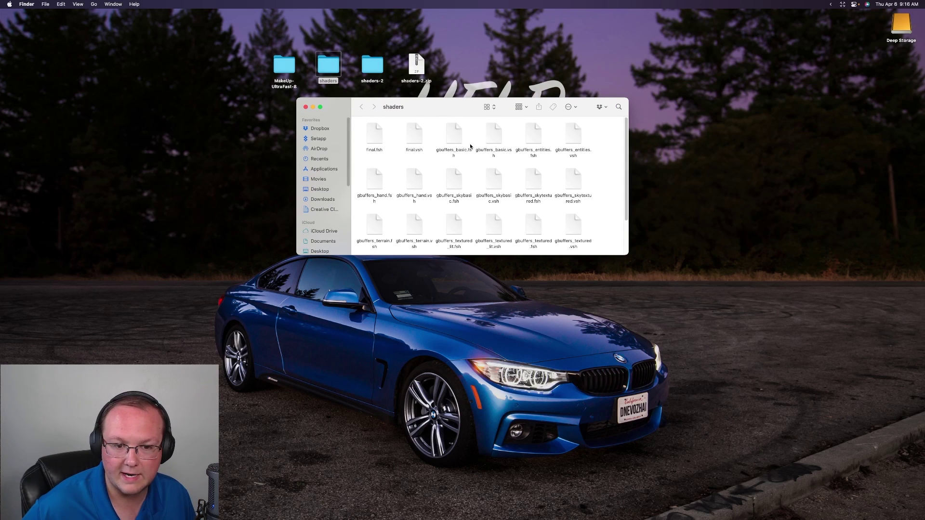
scroll(474, 147, down, 2)
scroll(527, 192, up, 1)
scroll(521, 193, down, 1)
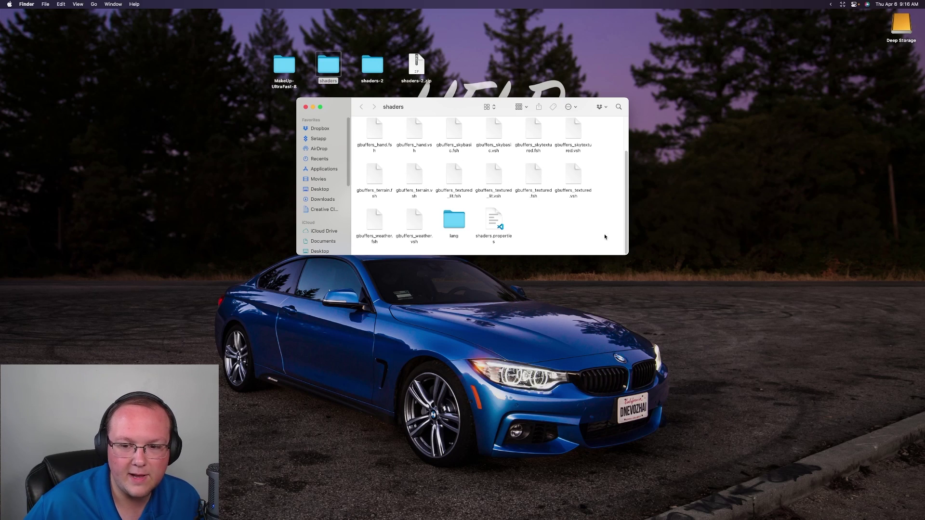
key(super+a)
scroll(530, 202, up, 2)
right_click(380, 149)
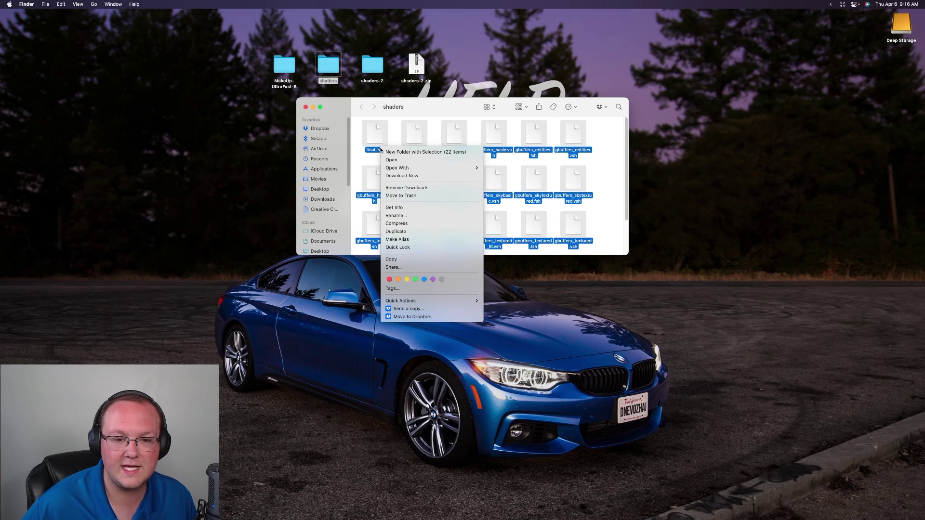
click(412, 223)
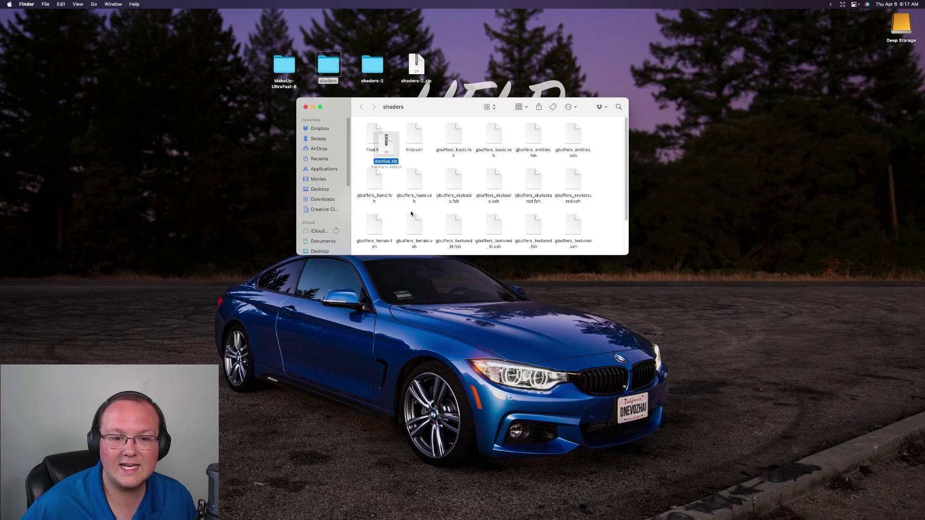
Move the new archive out of the shaders folder onto the desktop, close the folder, and rename the archive Shaders.zip.
drag(386, 143, 449, 59)
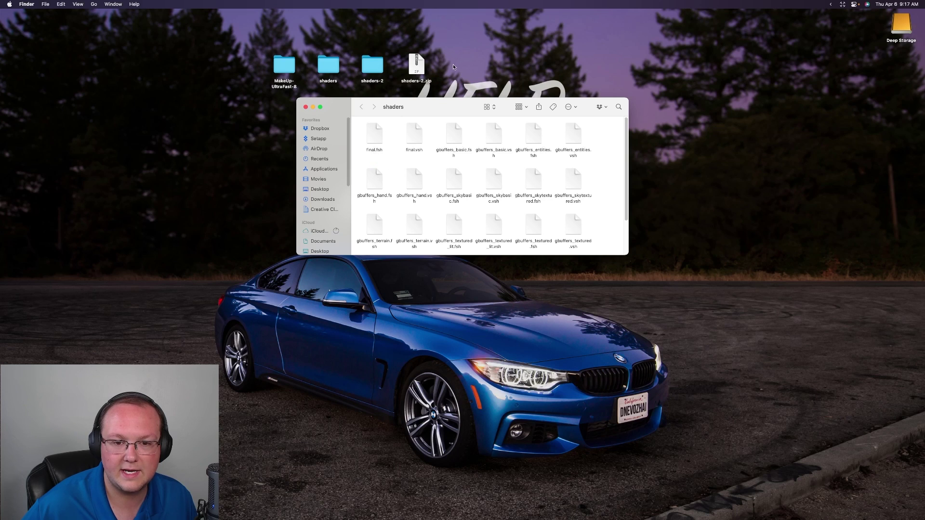
click(305, 107)
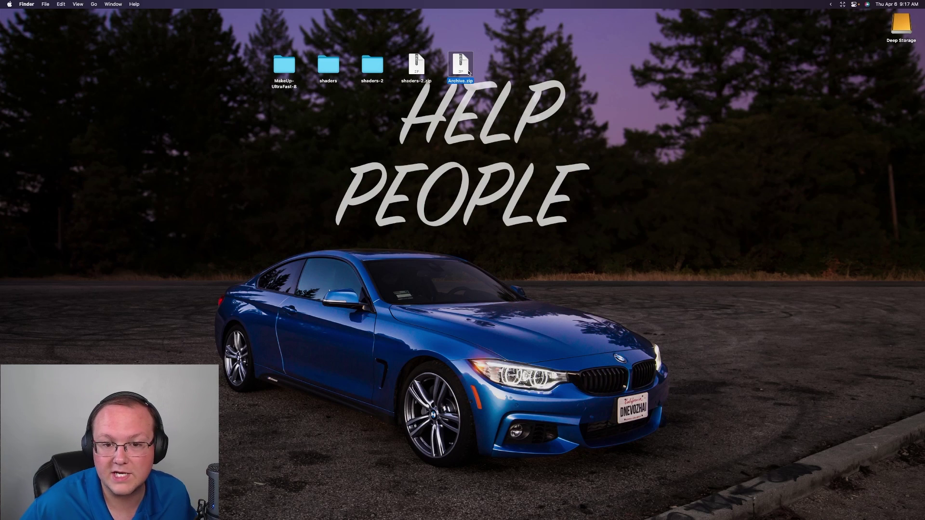
key(Return)
text(S)
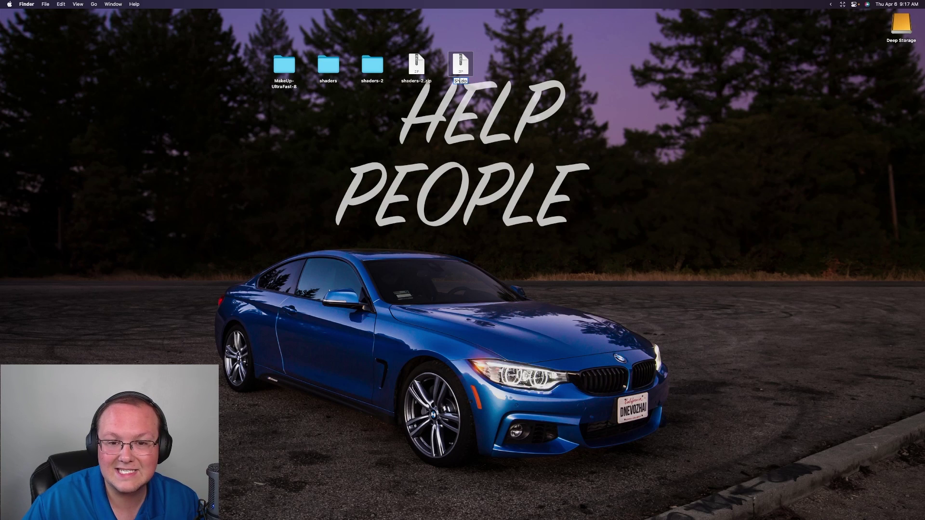
text(haders)
key(Return)
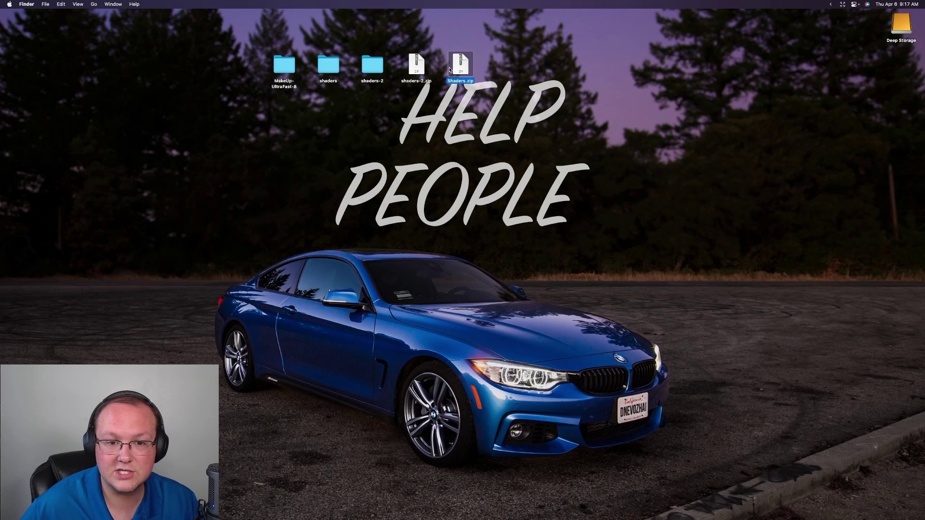
Compress the MakeUp-UltraFast-8 folder into a zip file on the desktop.
click(288, 80)
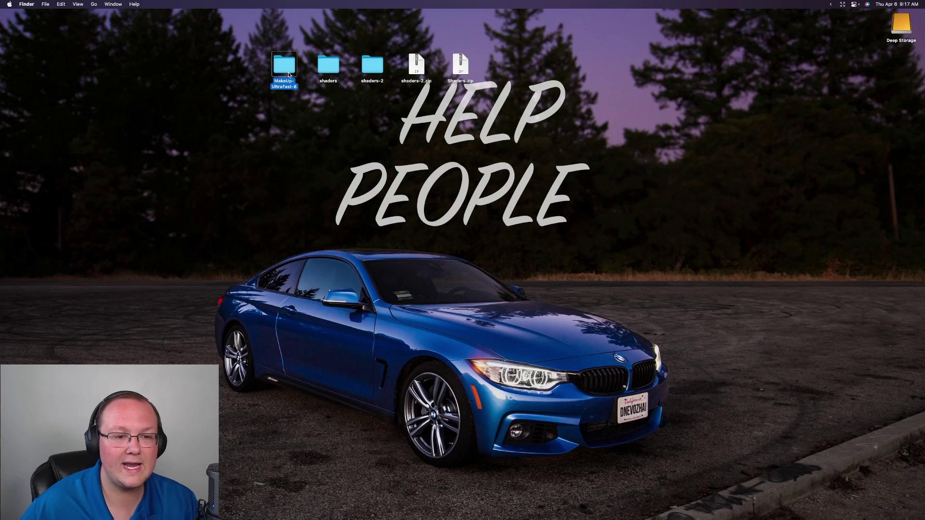
right_click(287, 68)
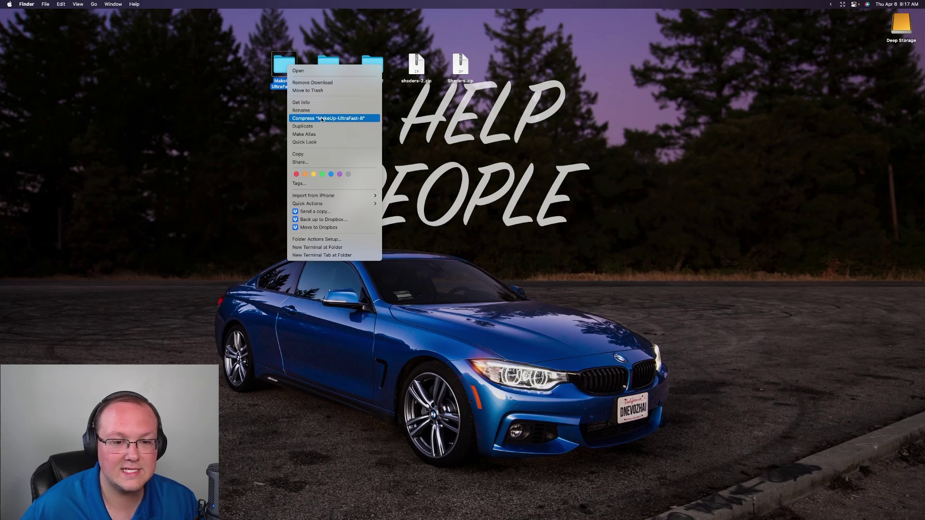
click(303, 119)
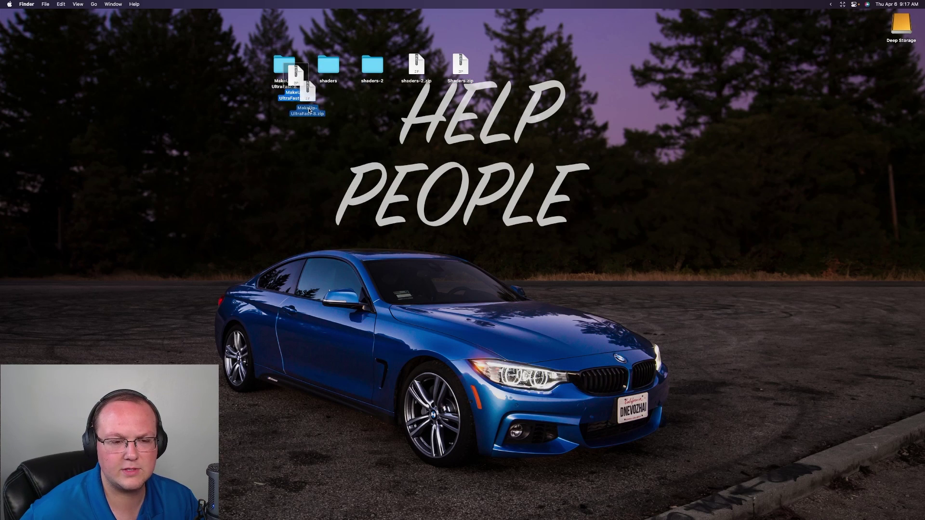
Move the original MakeUp-UltraFast-8, shaders and shaders-2 folders to the Trash, keeping only the zip files.
drag(403, 100, 909, 44)
mouse_move(694, 515)
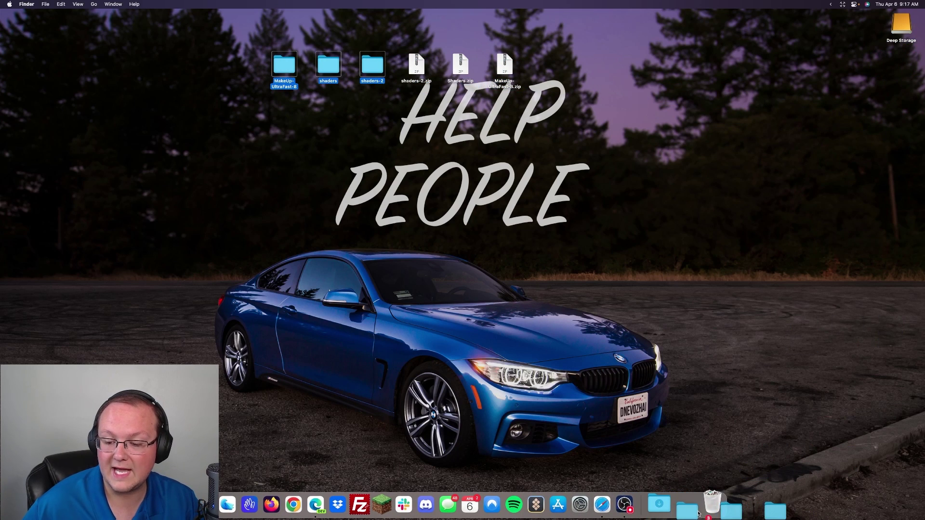
key(super+BackSpace)
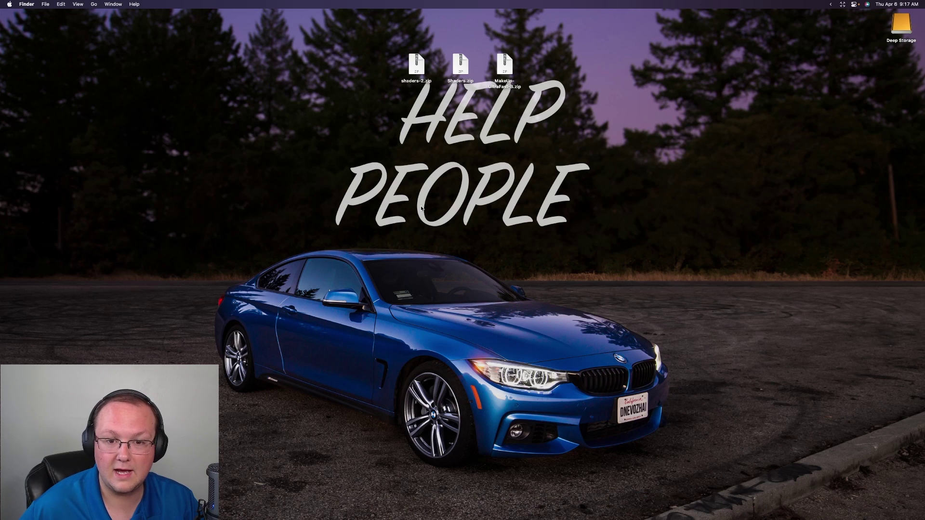
Move the three shader zip files aside on the desktop, open the Minecraft Launcher, and reposition its window nearer the middle.
drag(523, 161, 239, 65)
click(361, 165)
key(super+space)
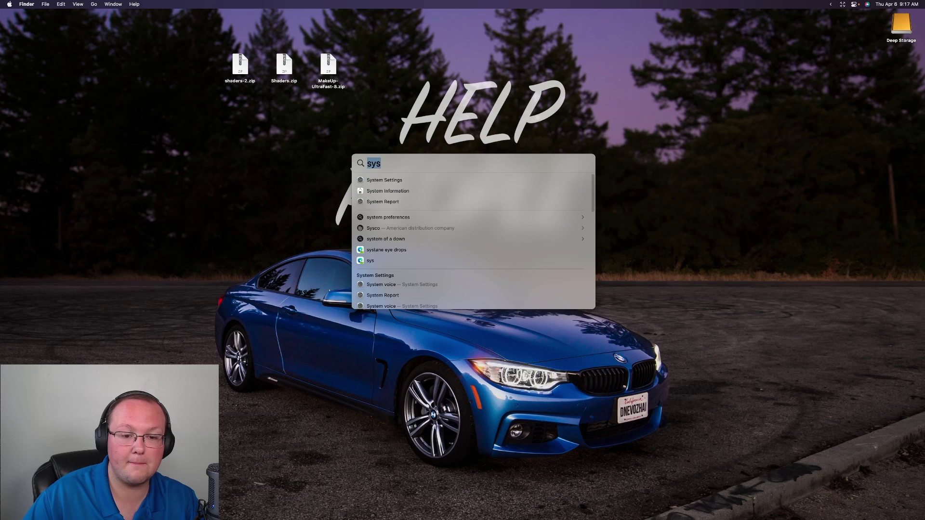
key(BackSpace)
text(mine)
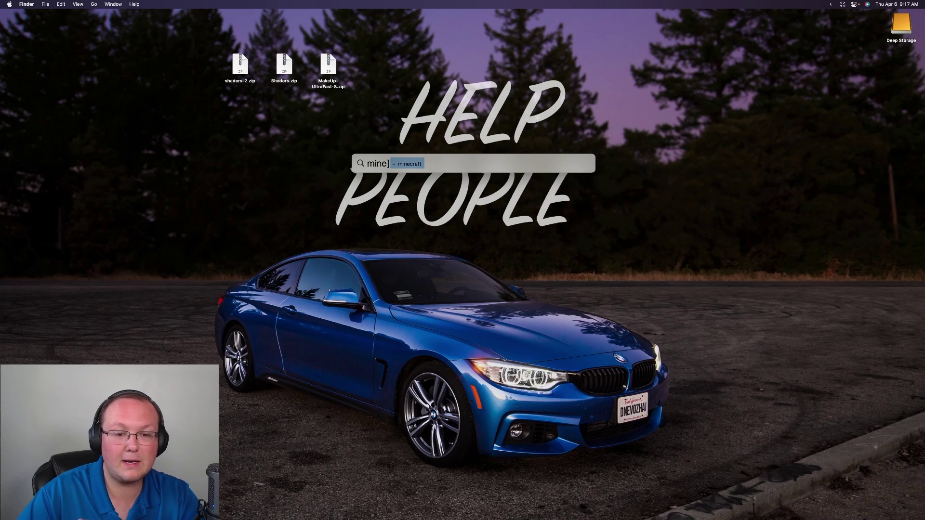
key(Return)
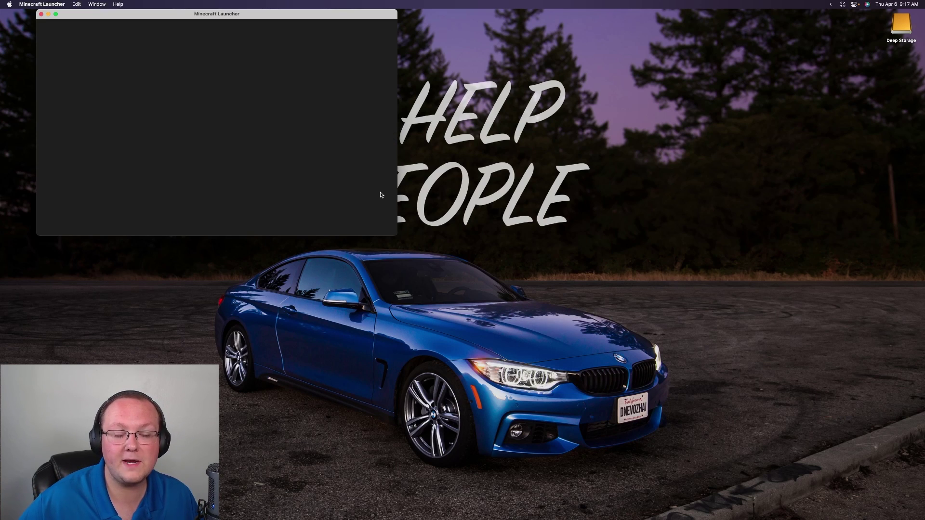
drag(322, 16, 546, 116)
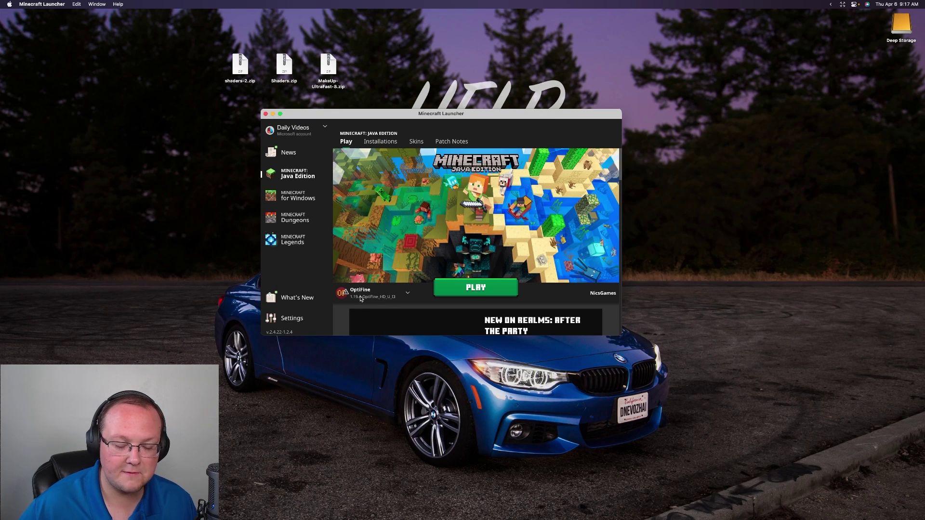
mouse_move(365, 302)
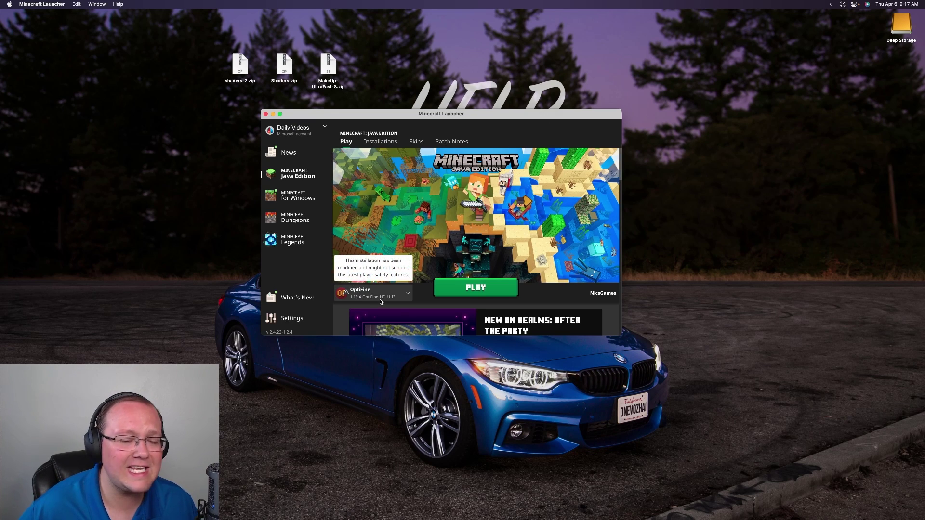
click(480, 288)
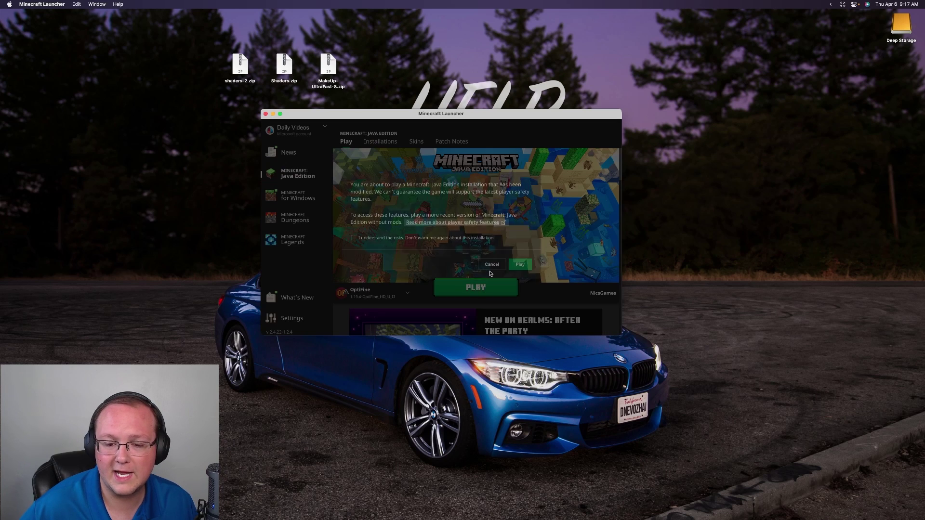
click(487, 269)
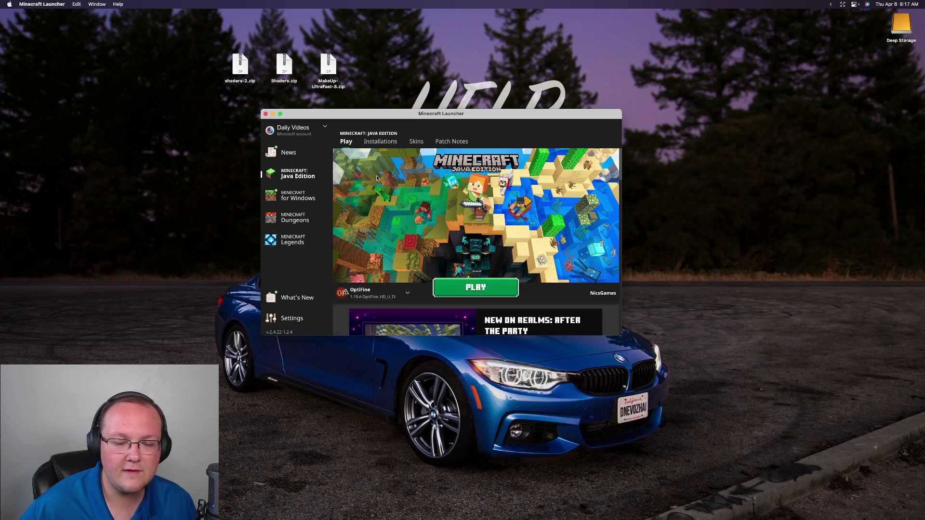
Open the Java Edition installations list and toggle the Modded versions filter off and on again, leaving it enabled.
click(379, 142)
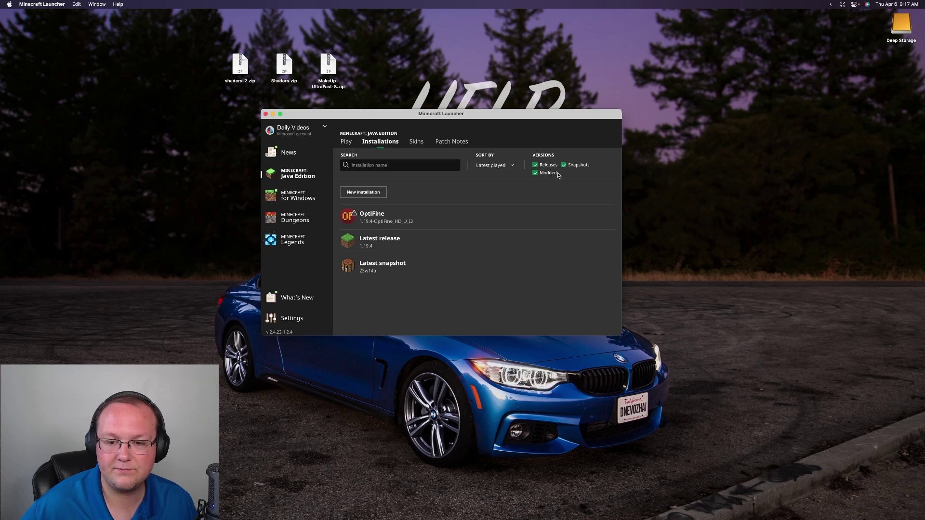
click(556, 173)
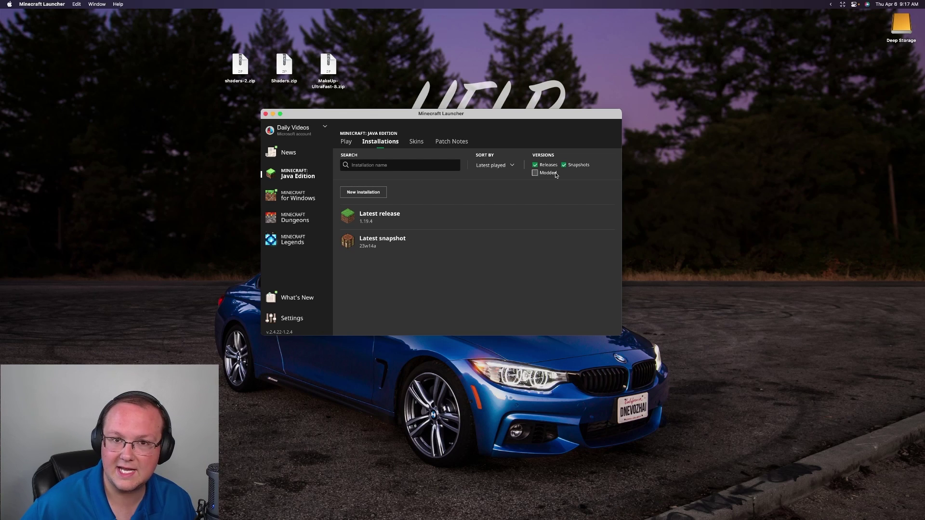
click(556, 174)
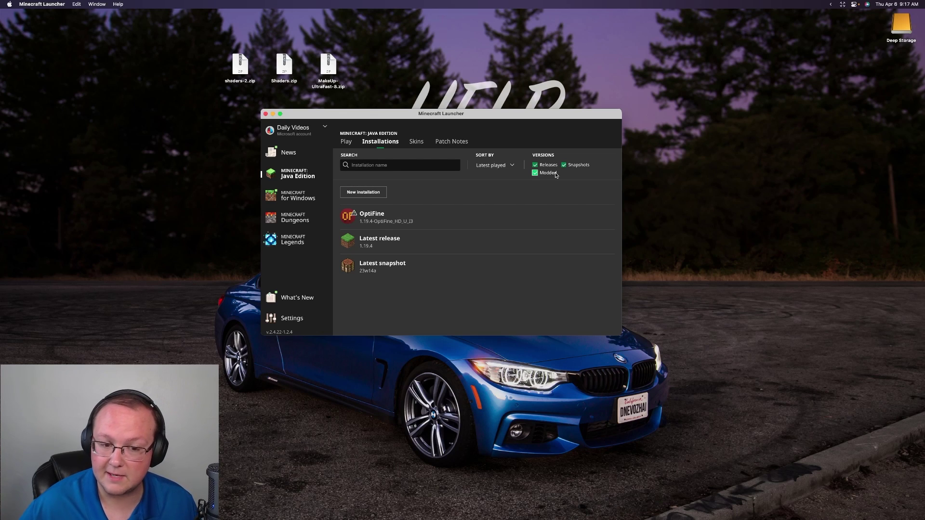
mouse_move(510, 215)
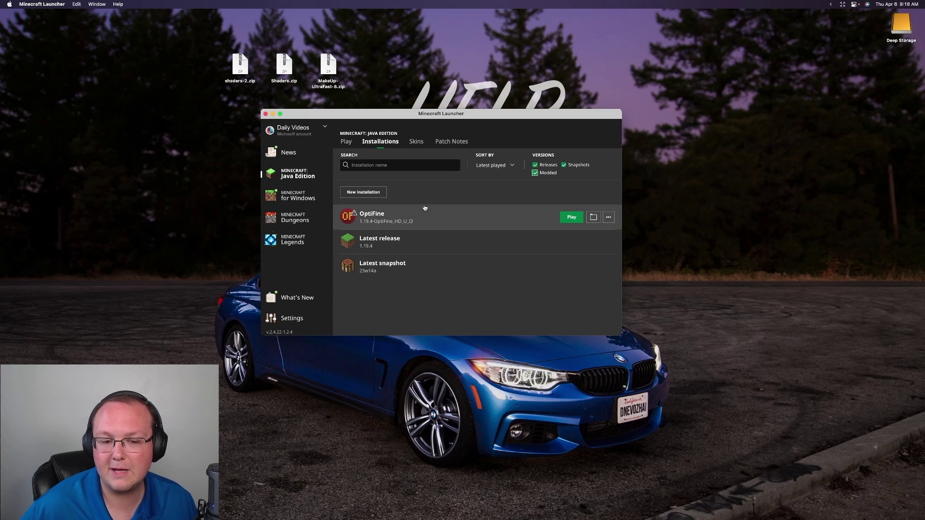
Create an installation named "Shaders for Mac 2023" using release 1.19.4-OptiFine_HD_U_I3 at a 1920x1080 resolution.
click(378, 193)
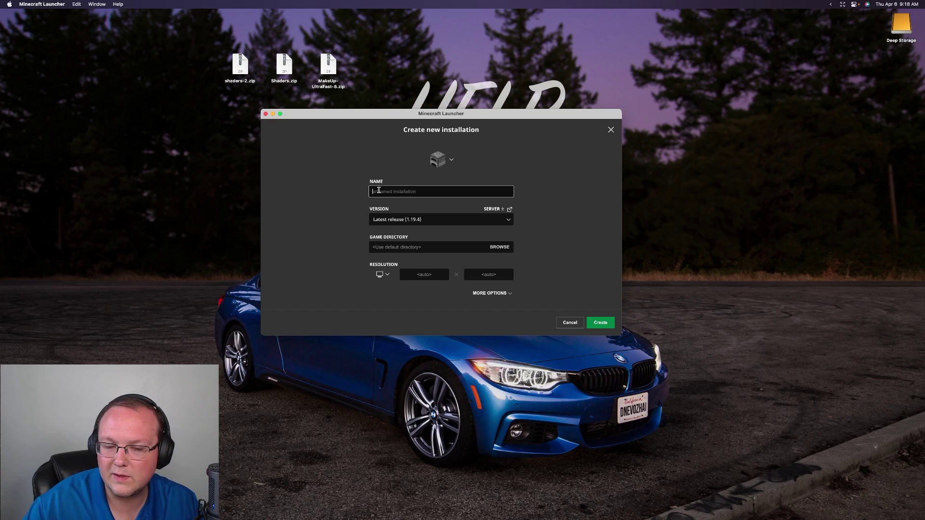
text(Shaders for Mac 2023)
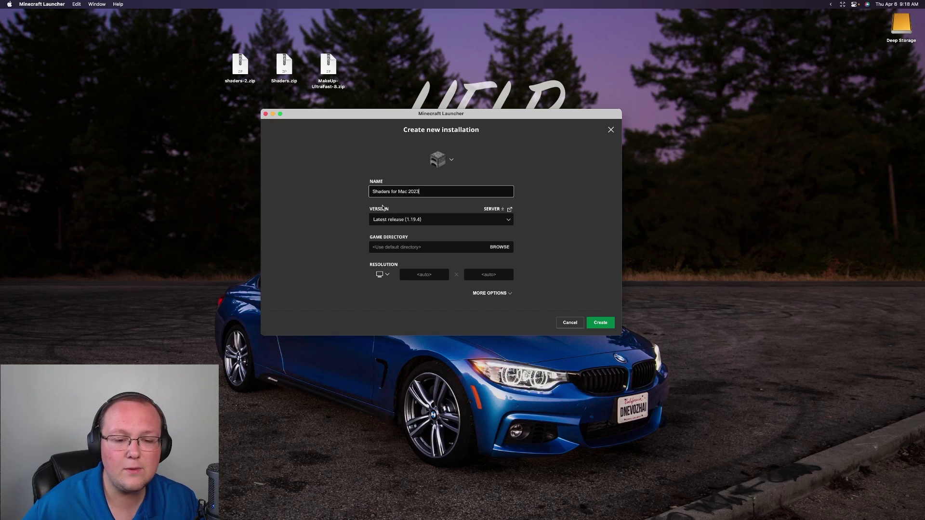
click(391, 219)
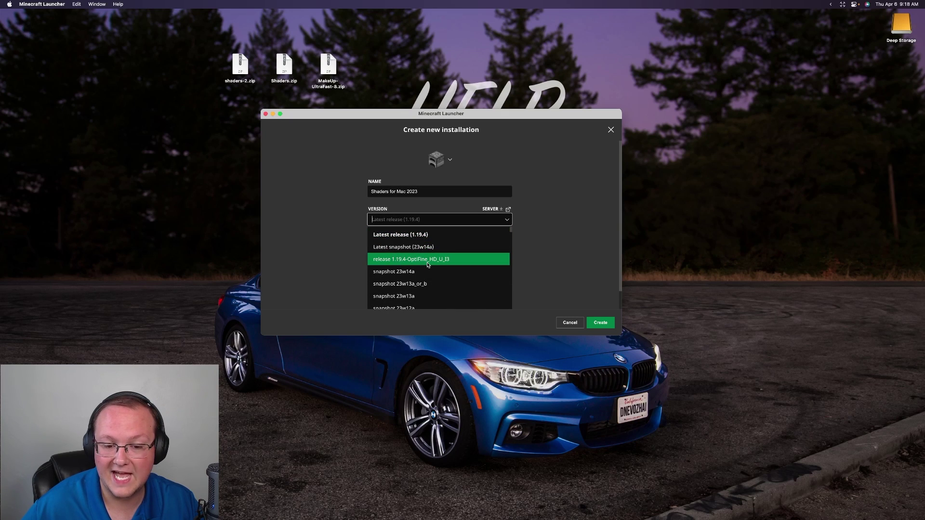
click(410, 260)
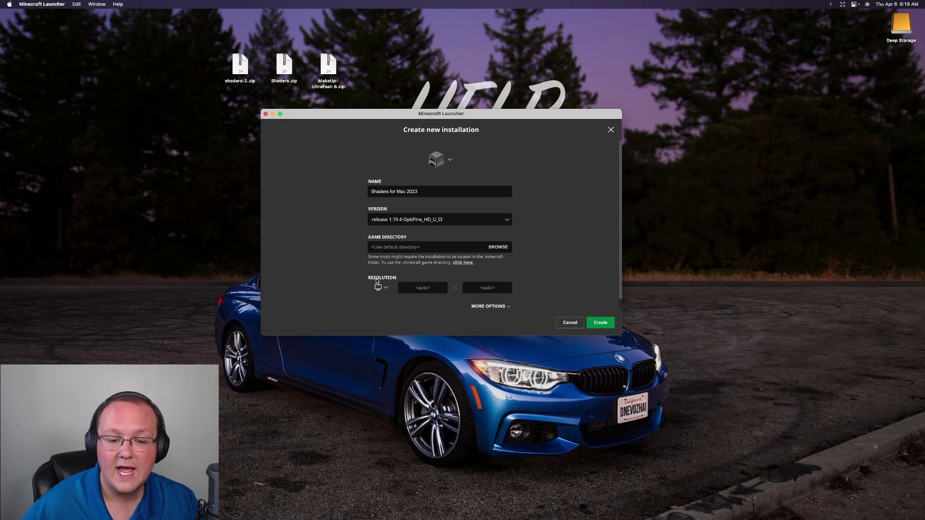
click(379, 287)
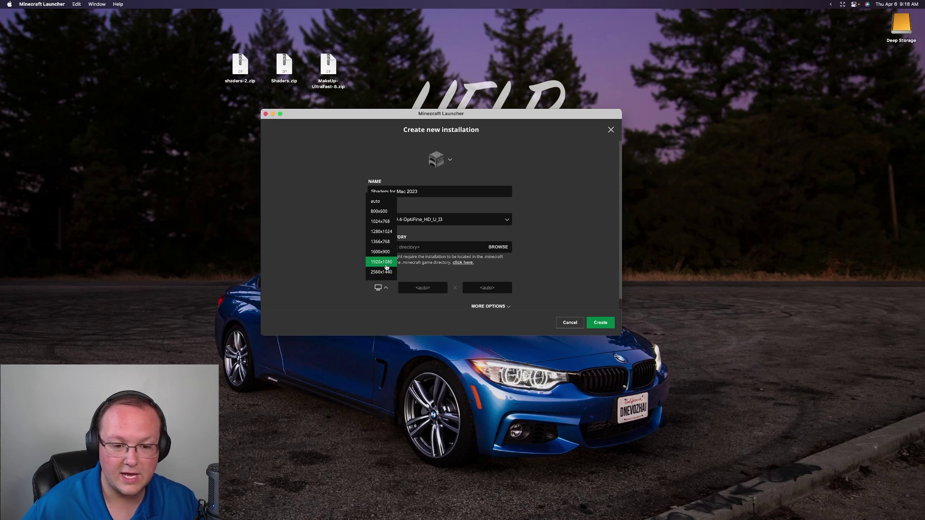
click(386, 263)
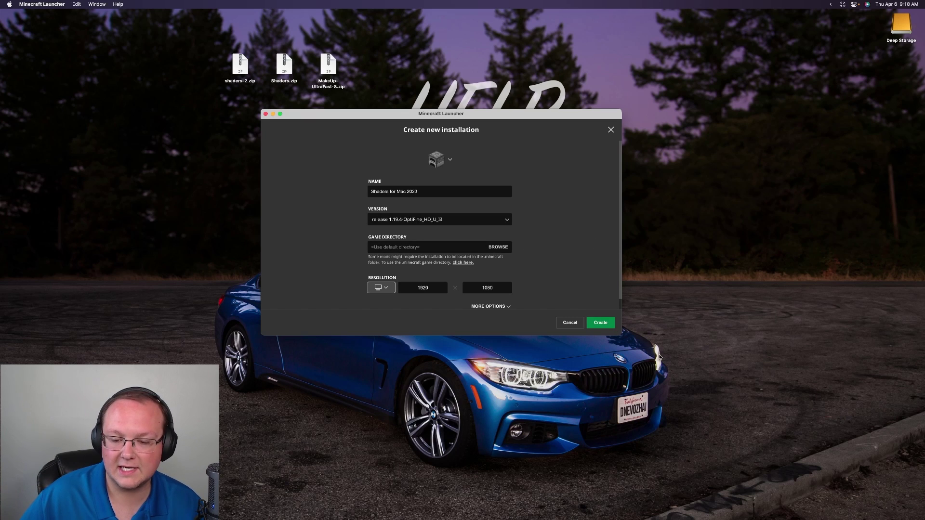
click(600, 323)
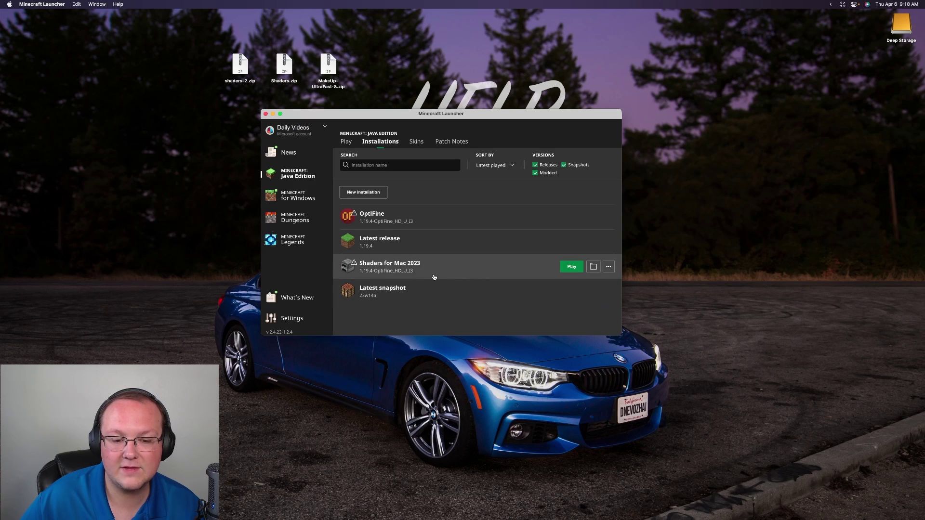
Launch the Shaders for Mac 2023 installation and accept the modified-installation warning.
click(571, 267)
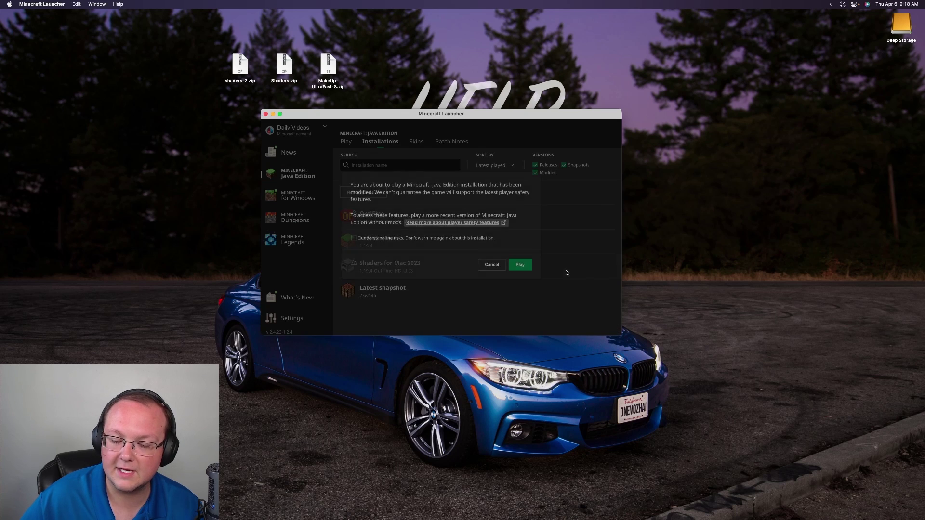
click(522, 265)
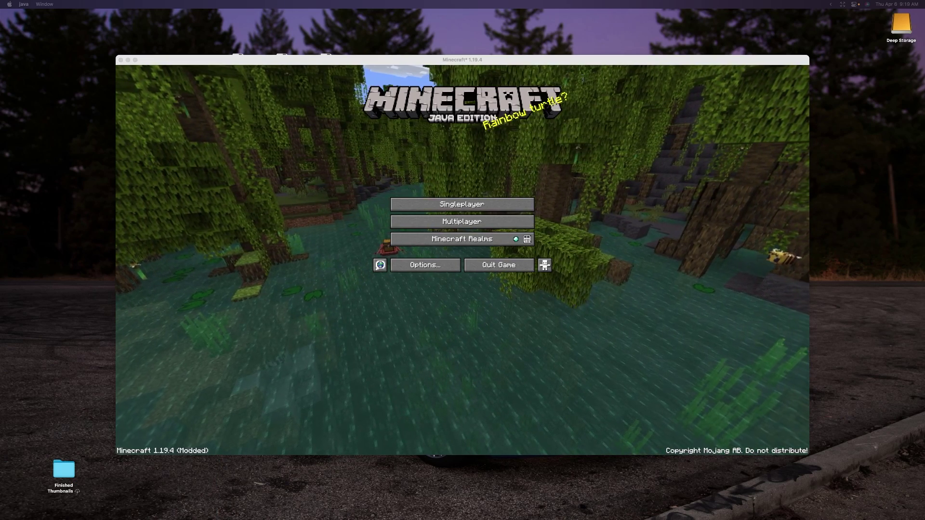
click(425, 265)
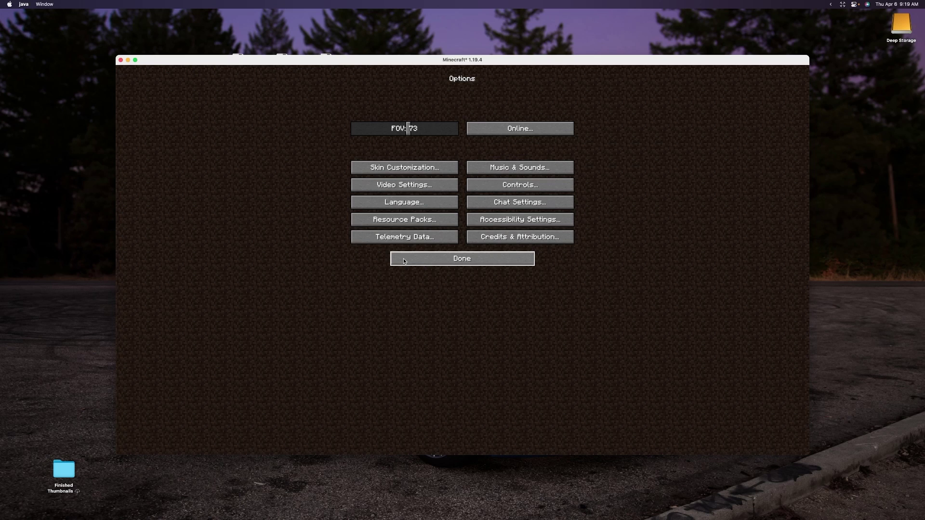
click(407, 187)
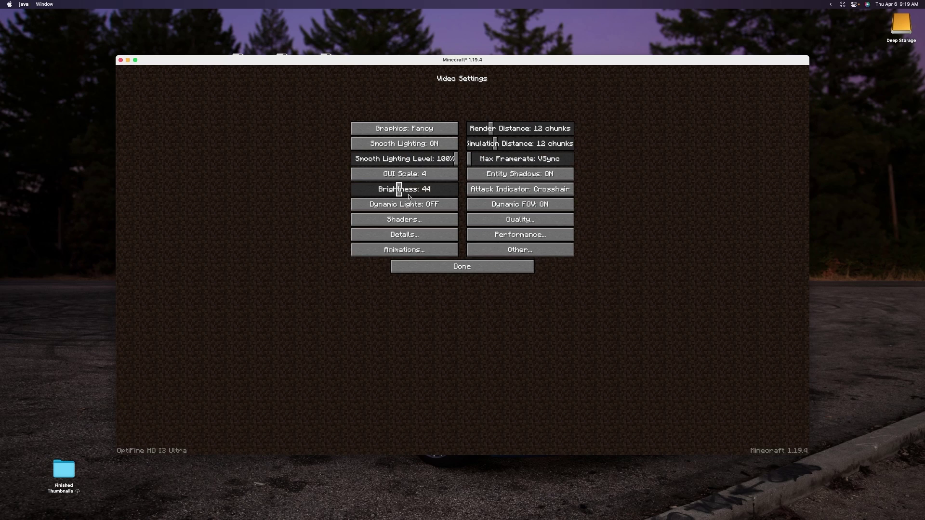
double_click(436, 264)
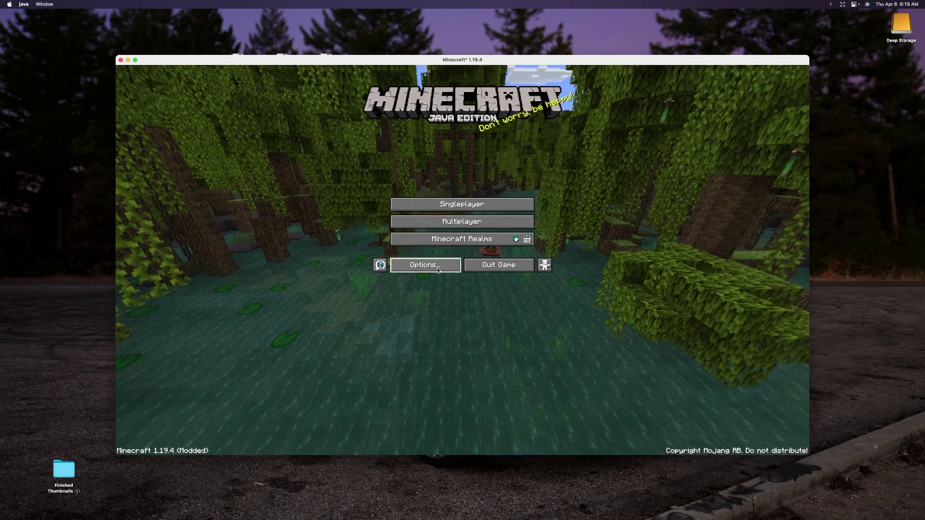
Open the shaders folder from the game's shader settings, move the three desktop shader zip files into it, and return to the game.
click(436, 267)
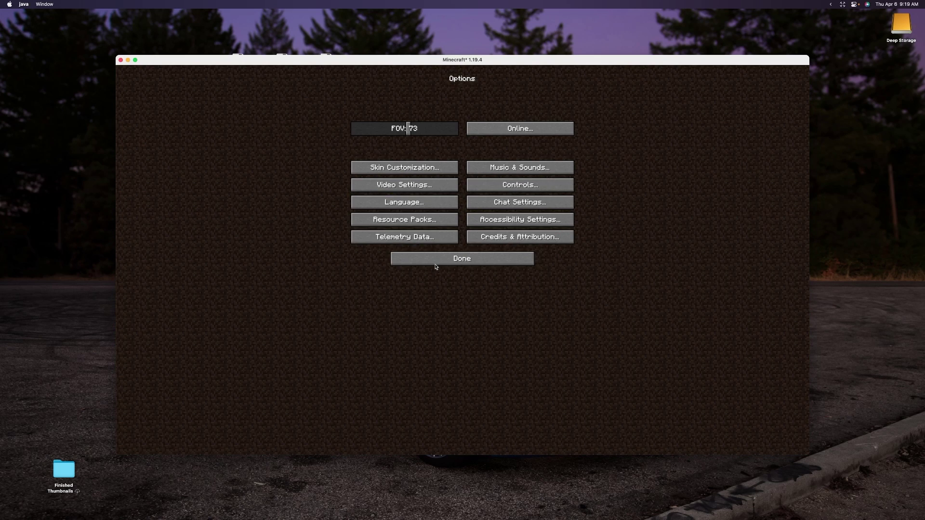
click(412, 189)
click(403, 223)
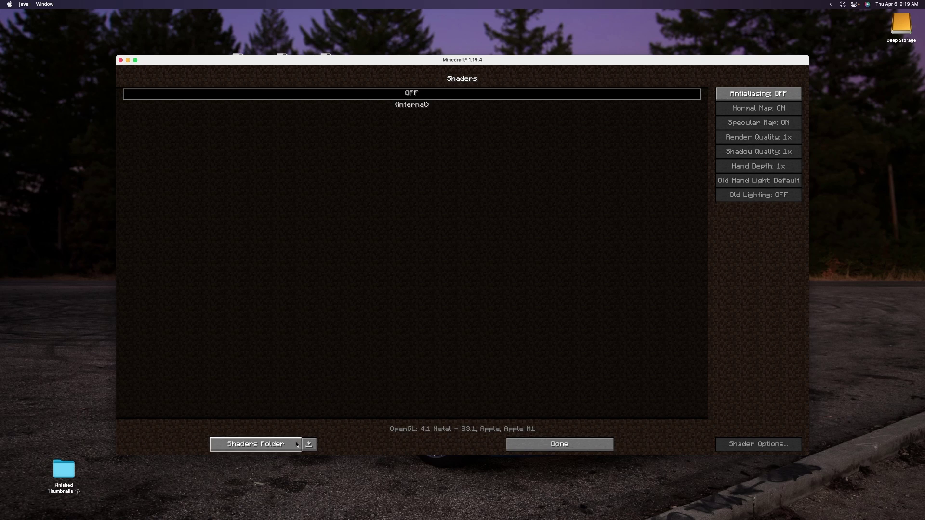
click(264, 445)
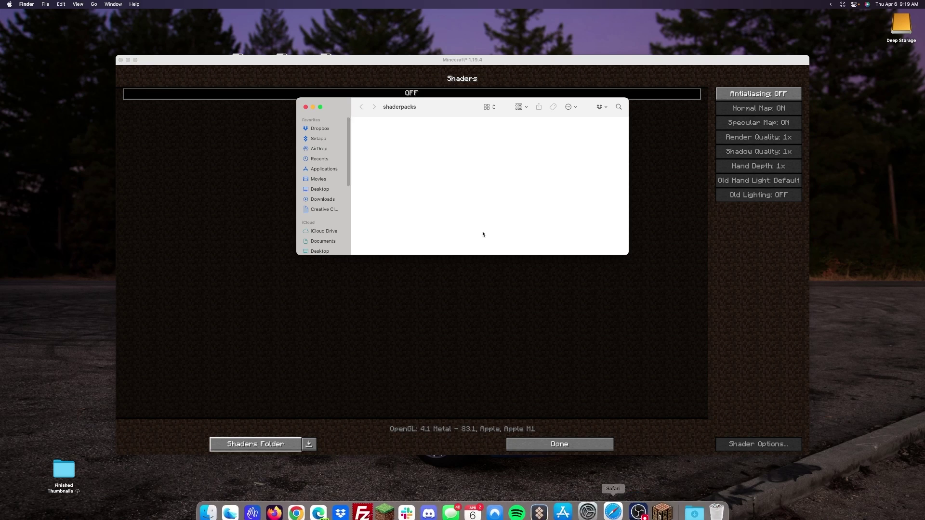
drag(330, 49, 483, 189)
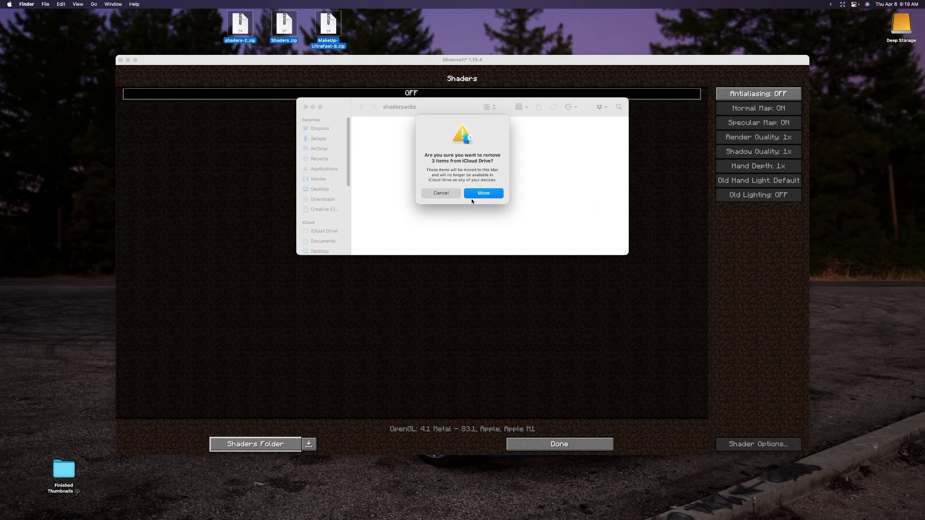
click(475, 193)
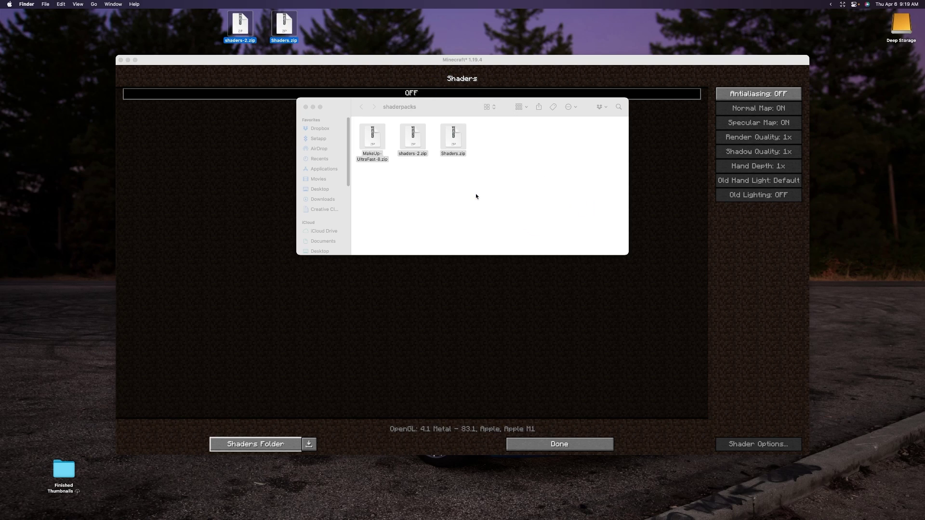
click(631, 176)
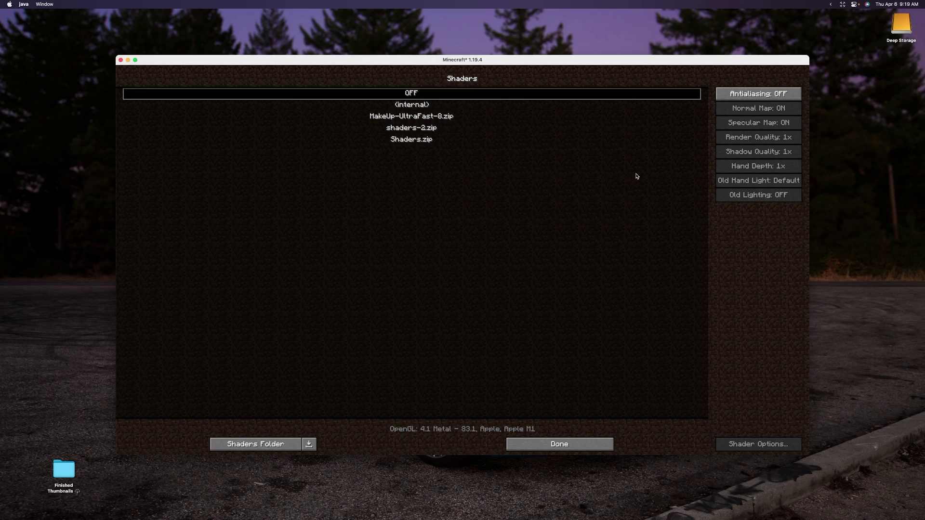
Activate the MakeUp-UltraFast-8.zip shader pack, look through its shader options, and close the shader settings.
click(413, 119)
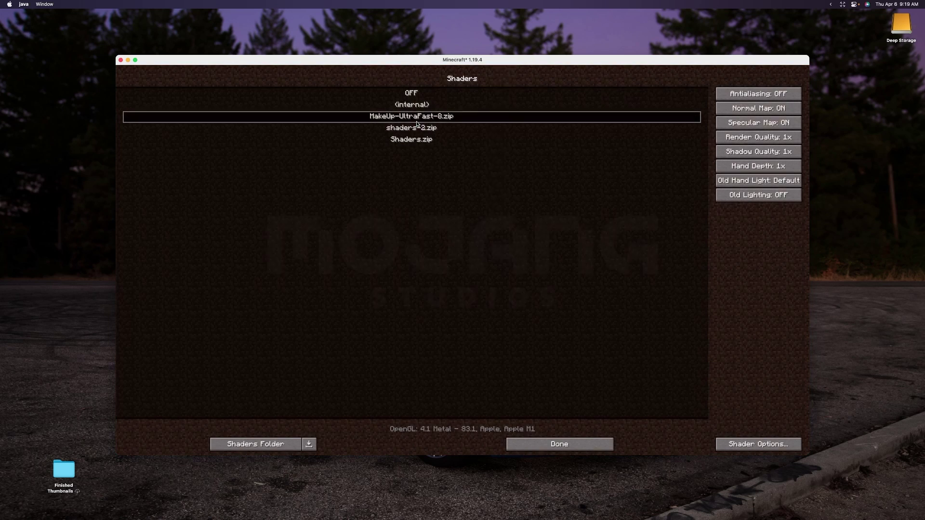
click(765, 445)
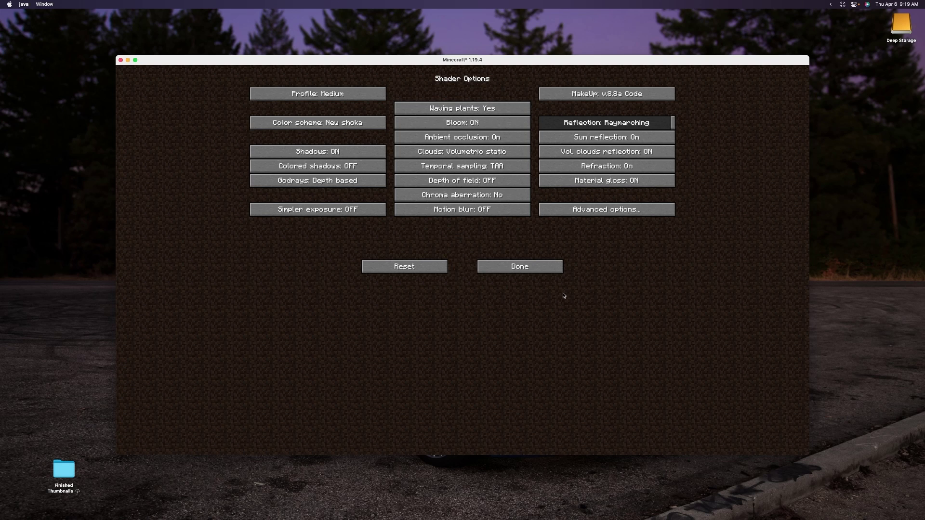
click(541, 270)
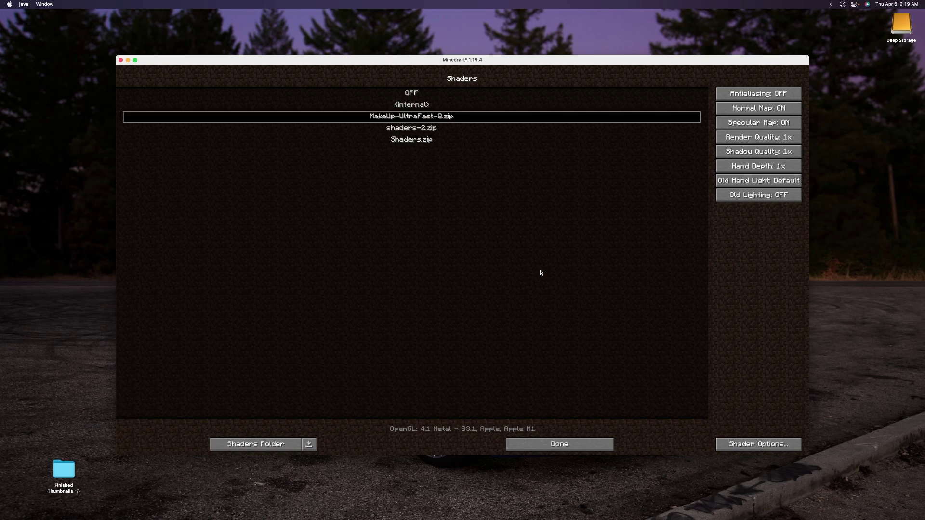
click(558, 449)
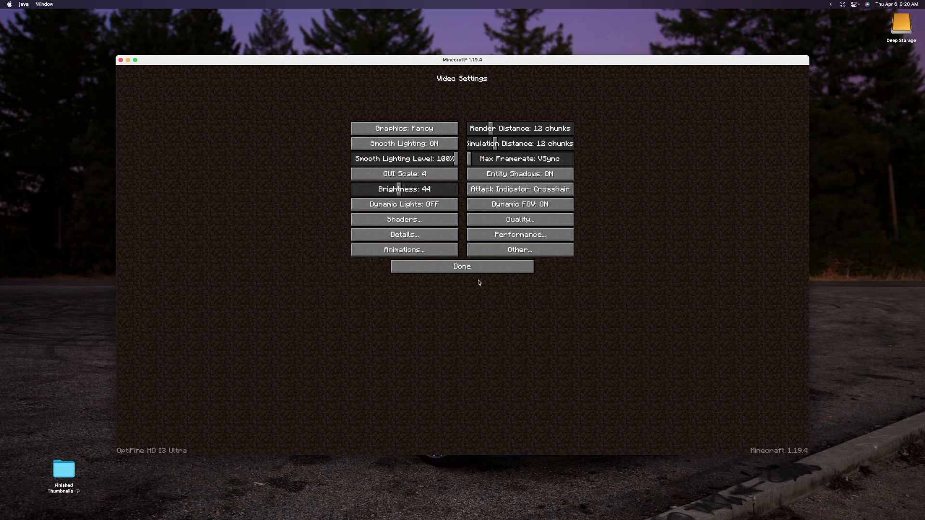
Leave the settings for the title screen and load the singleplayer world "Textures".
key(Escape)
key(Escape)
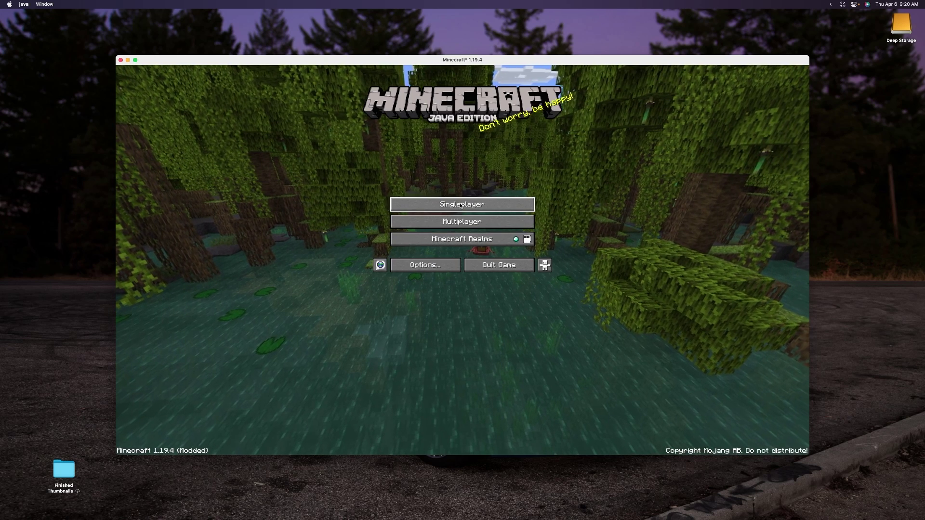
click(460, 205)
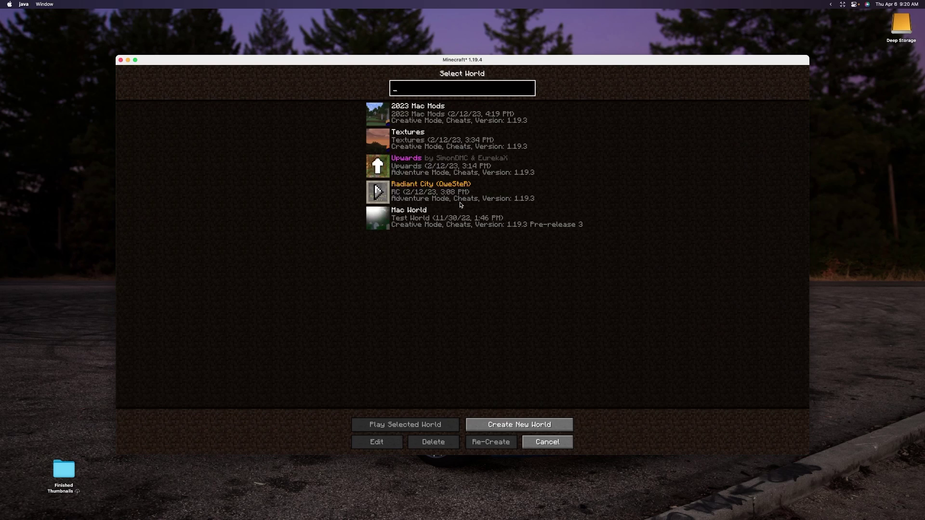
click(435, 142)
click(435, 142)
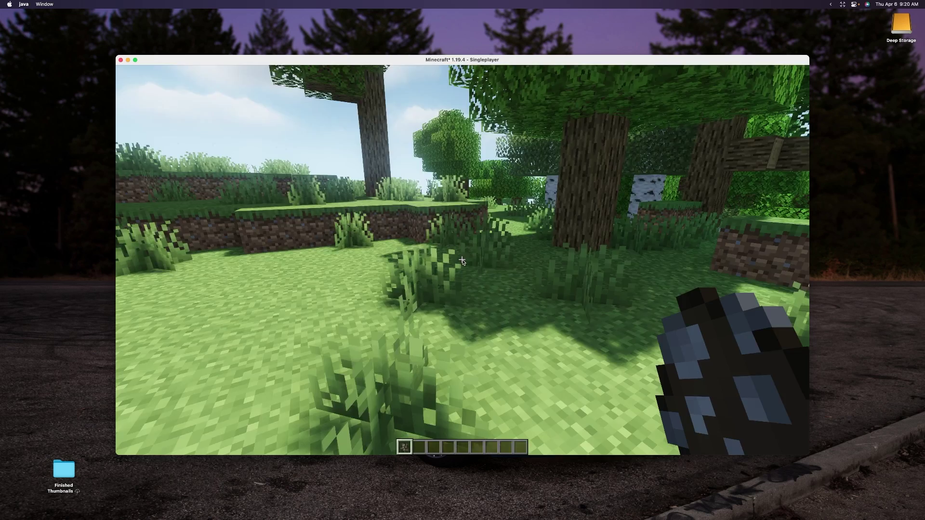
Pause the world and open the shader options of the active MakeUp-UltraFast-8.zip pack.
key(Escape)
click(433, 232)
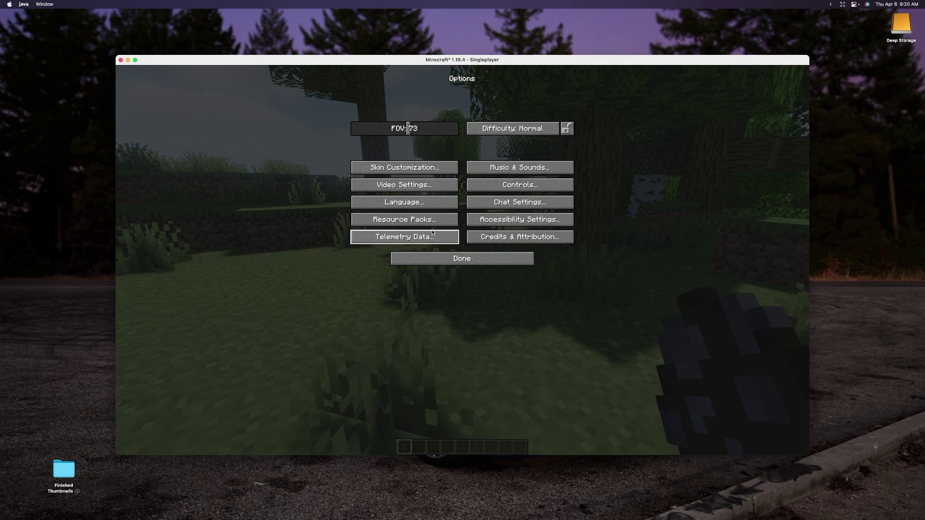
click(417, 188)
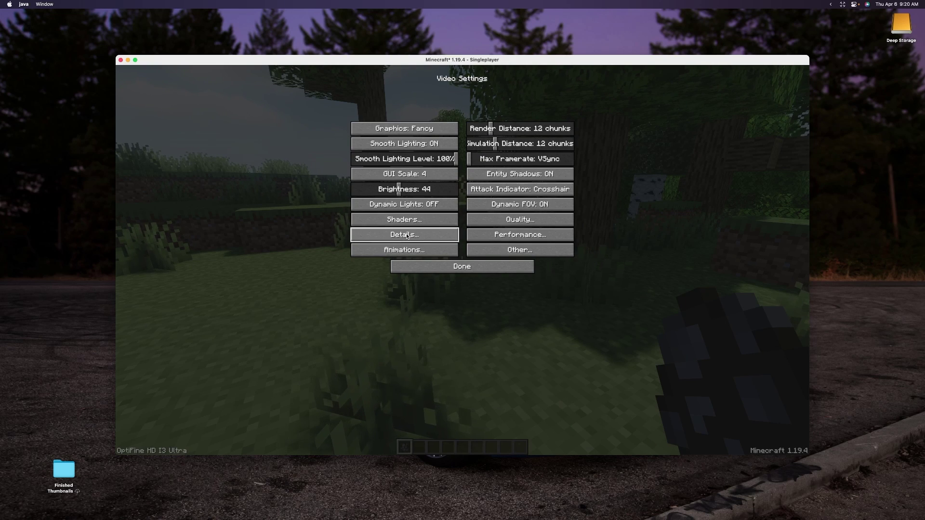
click(407, 226)
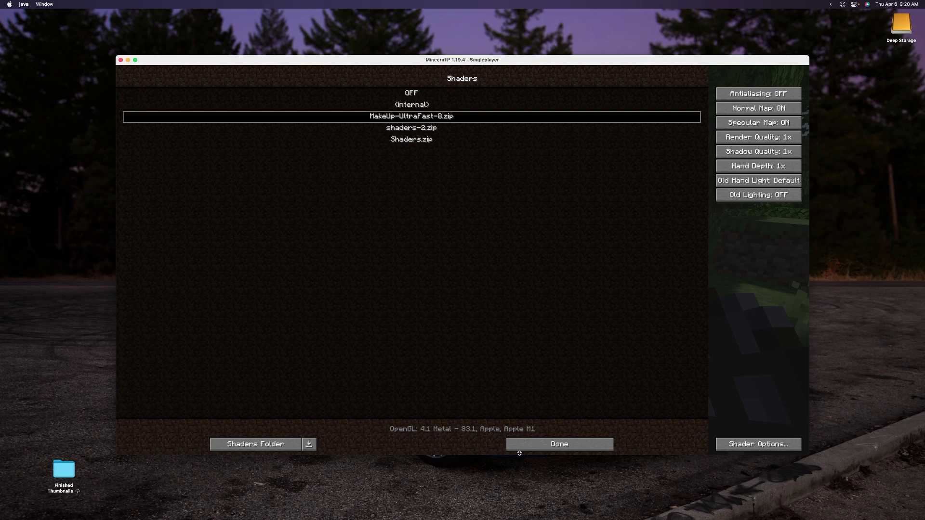
click(740, 442)
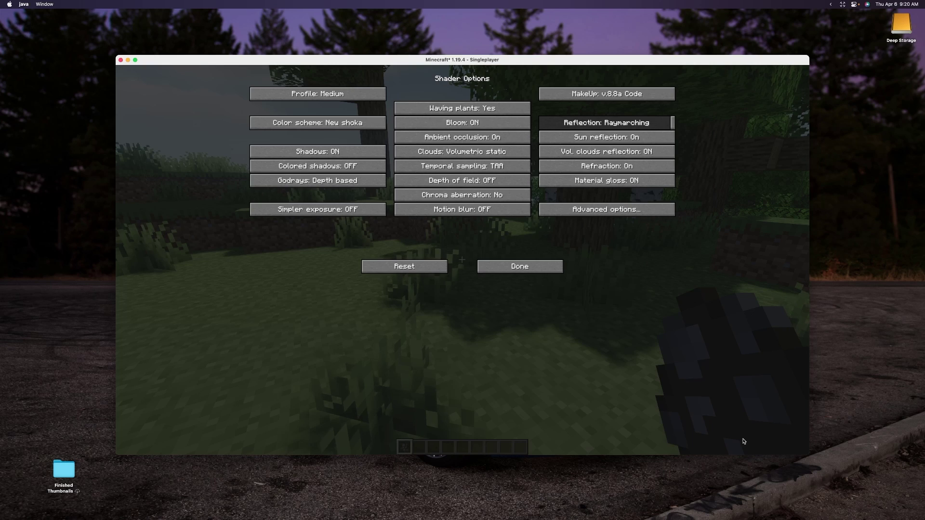
Cycle the MakeUp shader profile to Low, apply it, and return to the world.
click(341, 99)
click(341, 99)
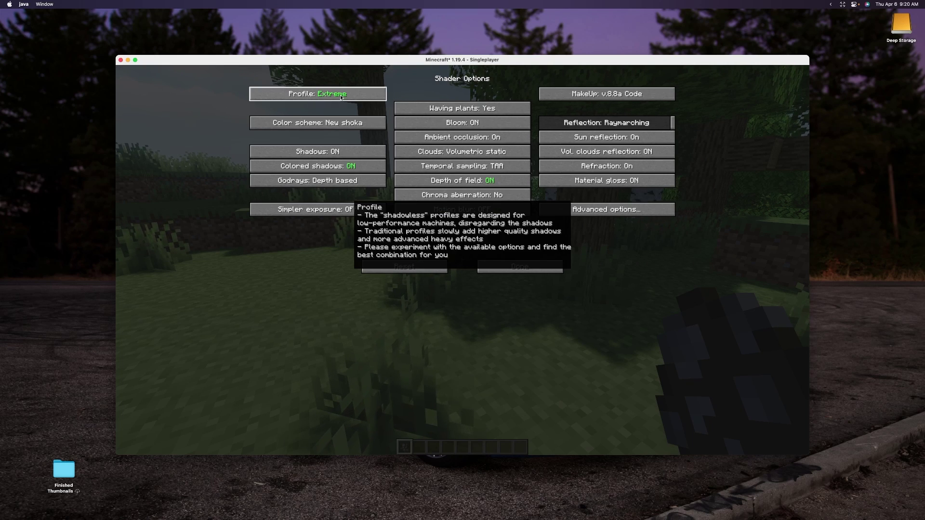
click(341, 98)
click(341, 97)
click(341, 98)
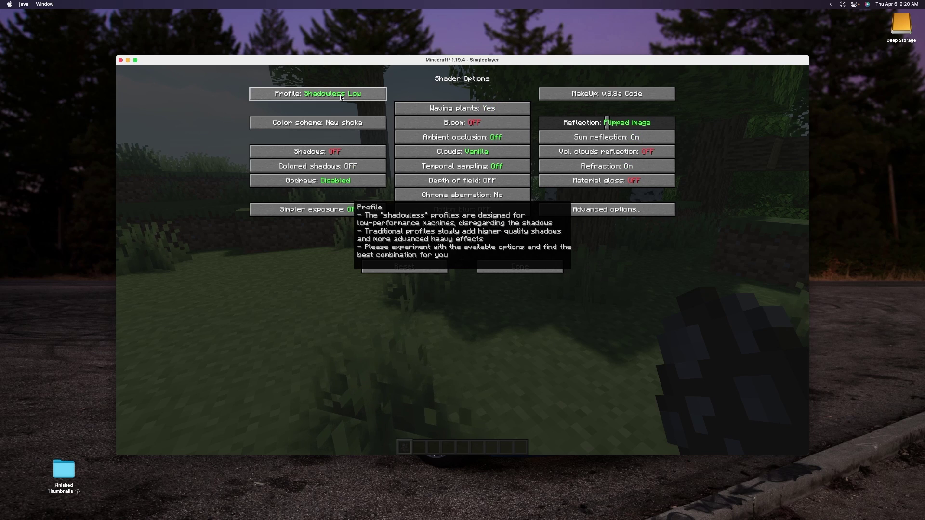
click(340, 97)
click(341, 97)
click(341, 97)
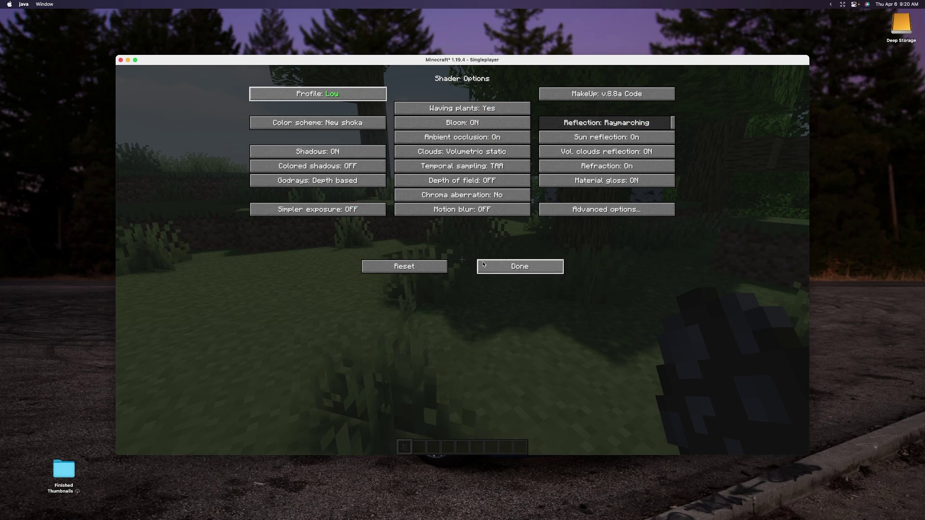
click(491, 266)
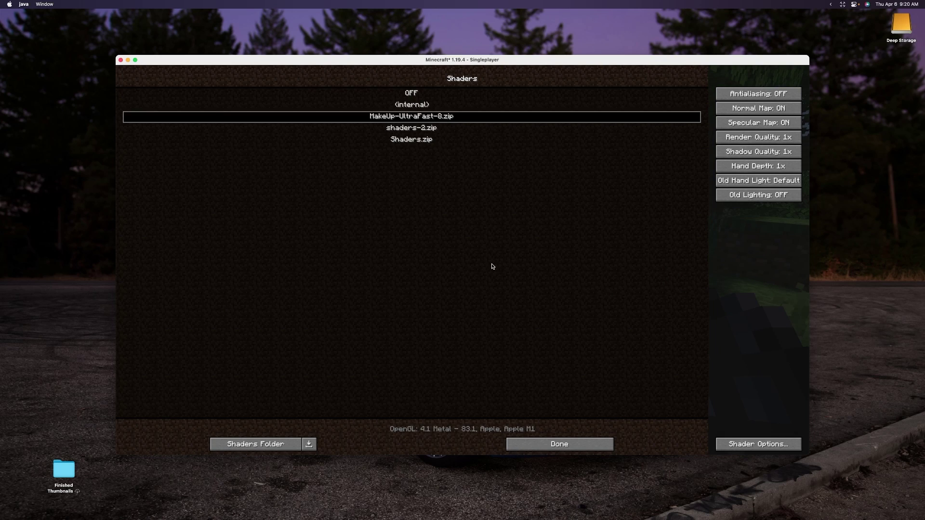
click(559, 444)
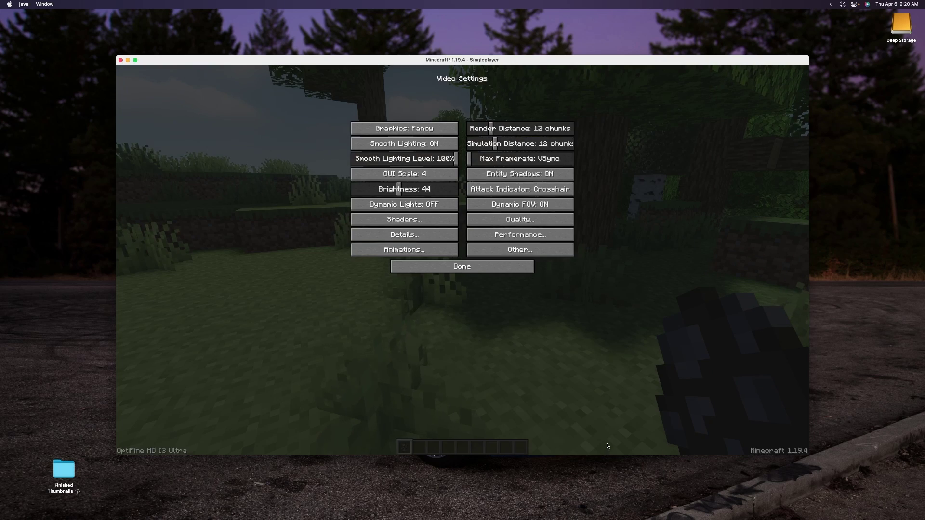
key(Escape)
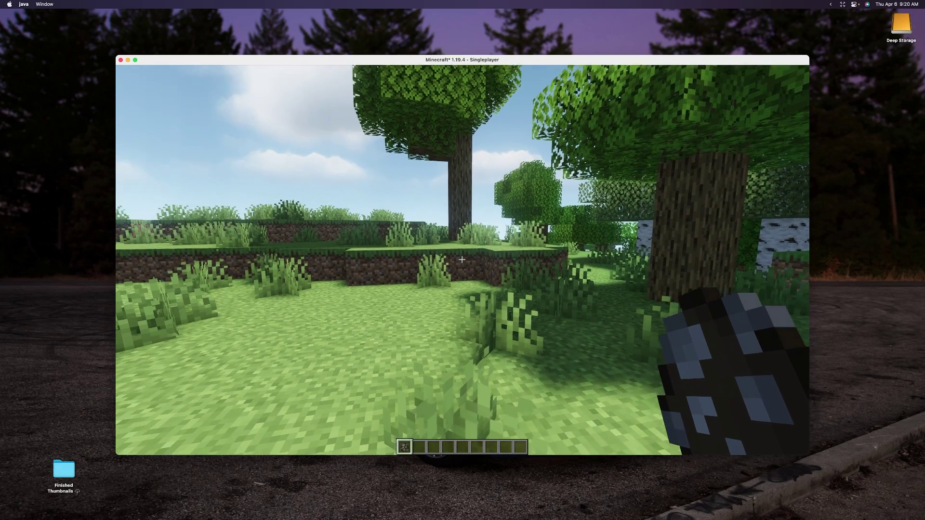
Switch the active shader pack to shaders-2.zip, check its shader options, and return to the world.
key(Escape)
click(423, 229)
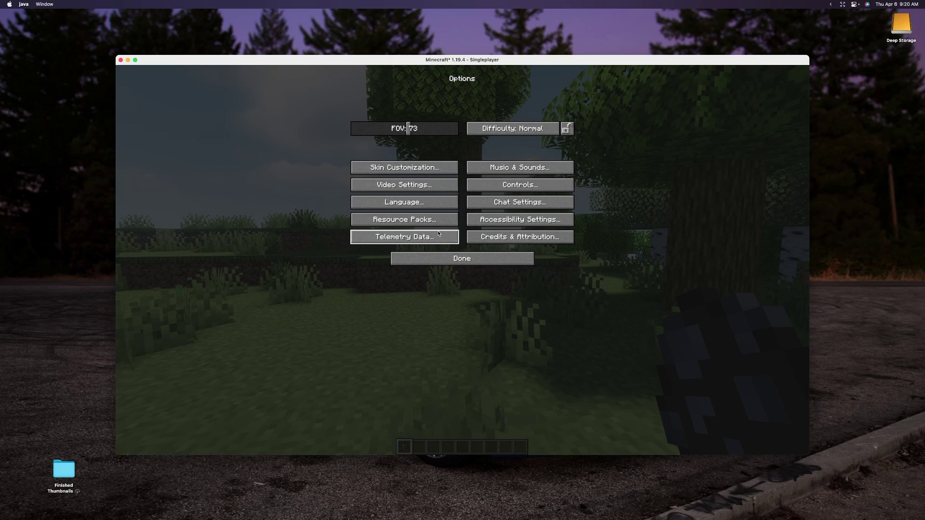
click(417, 188)
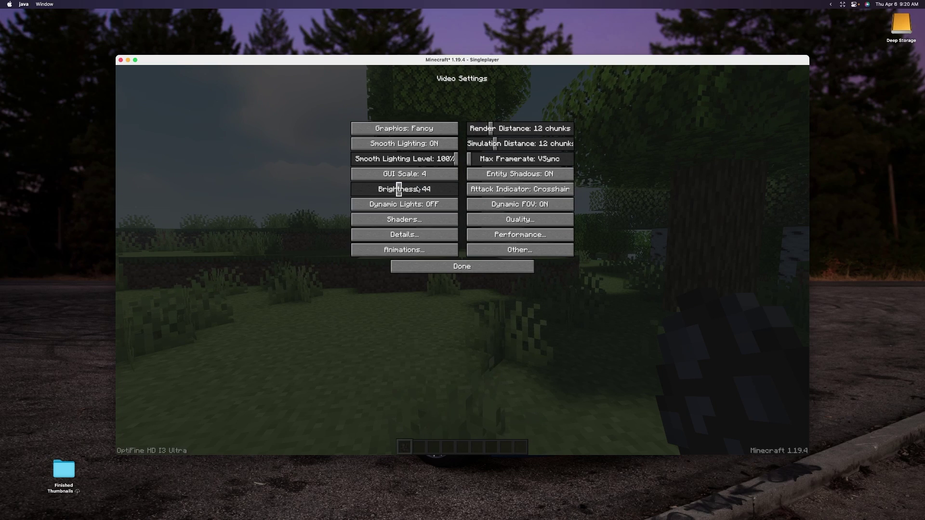
click(416, 225)
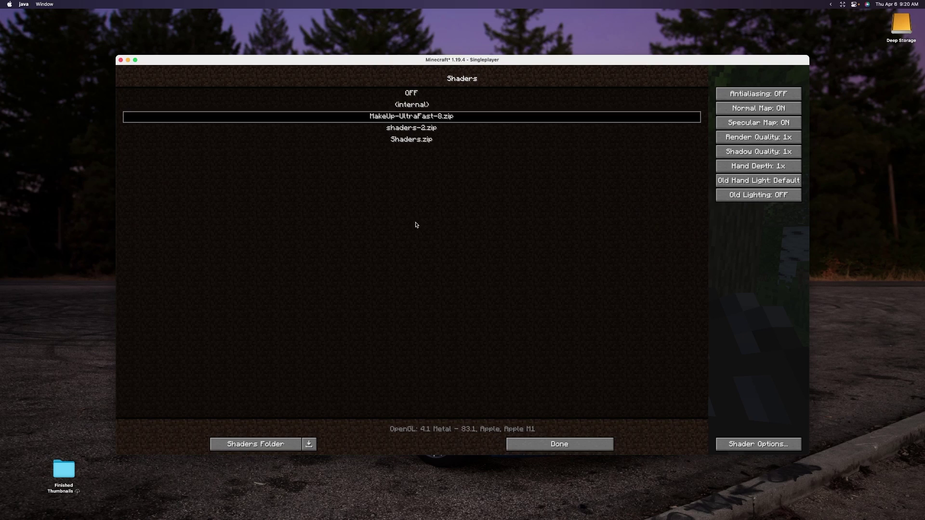
click(397, 131)
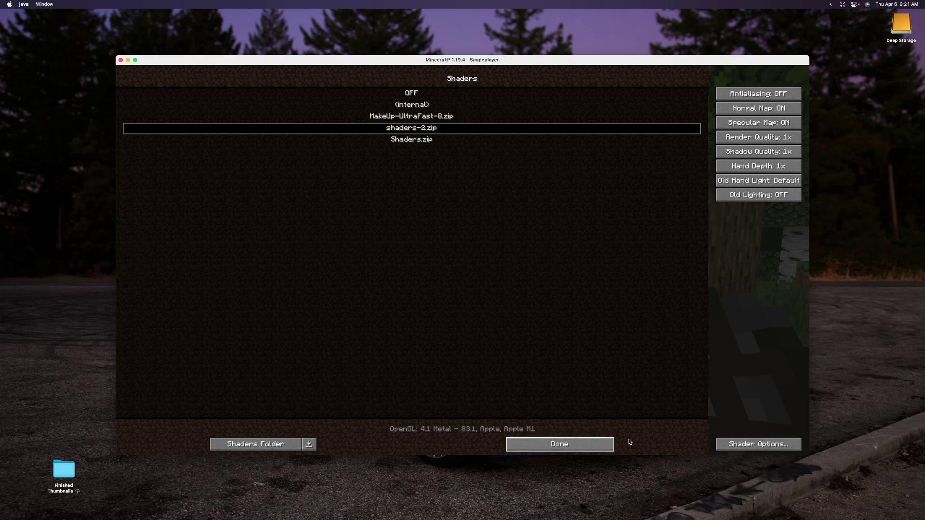
click(719, 446)
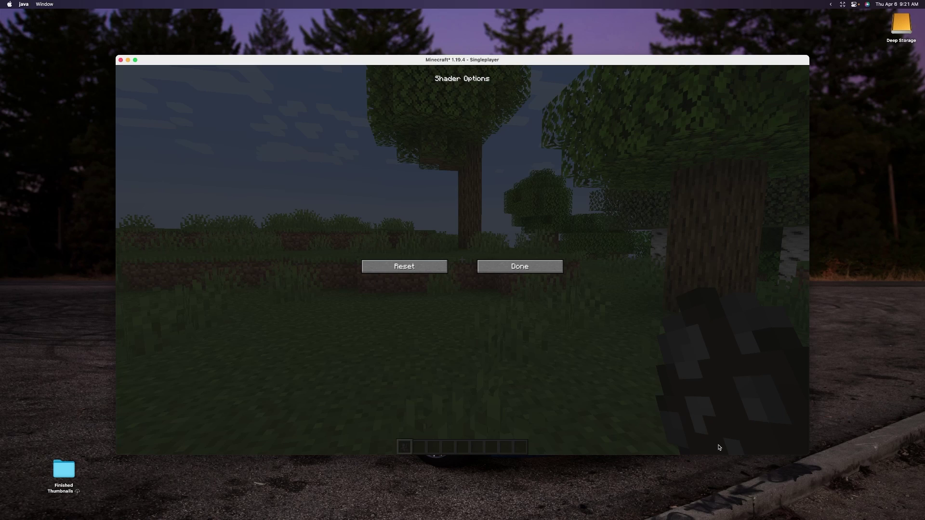
click(516, 268)
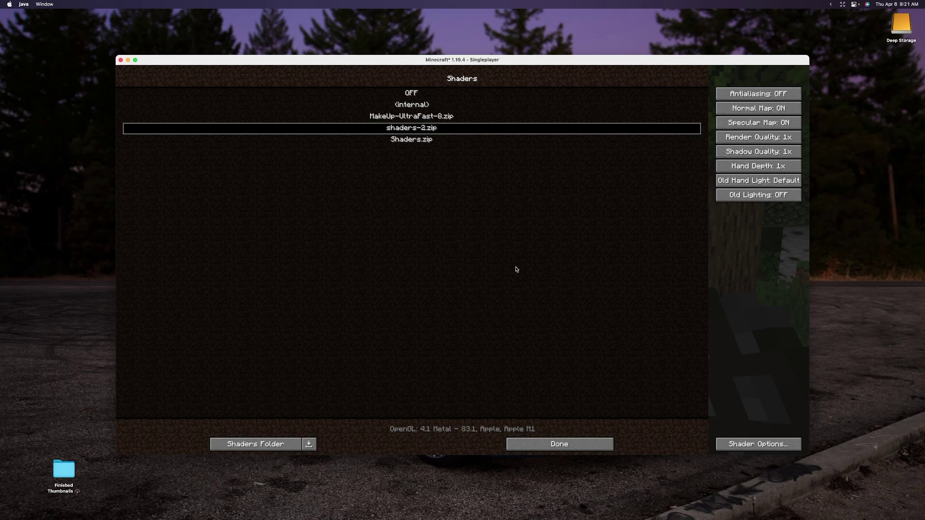
click(551, 448)
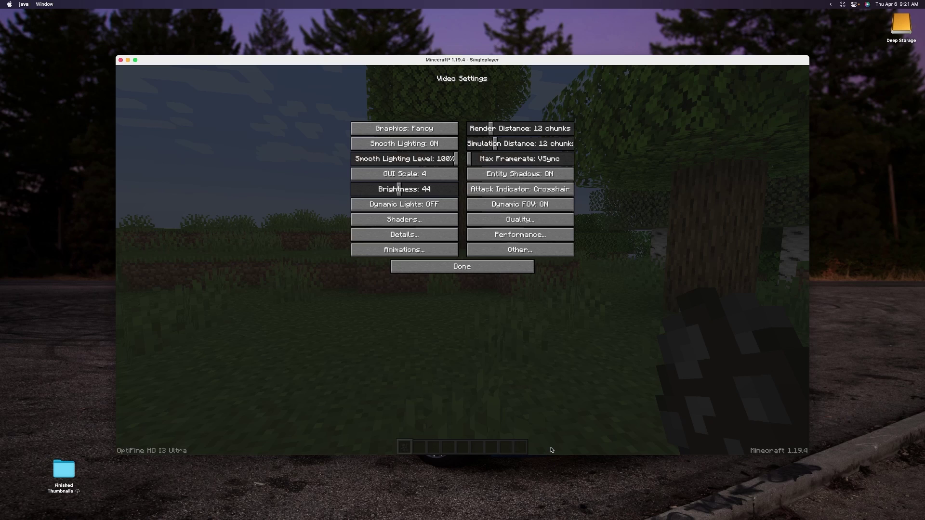
click(478, 267)
click(476, 265)
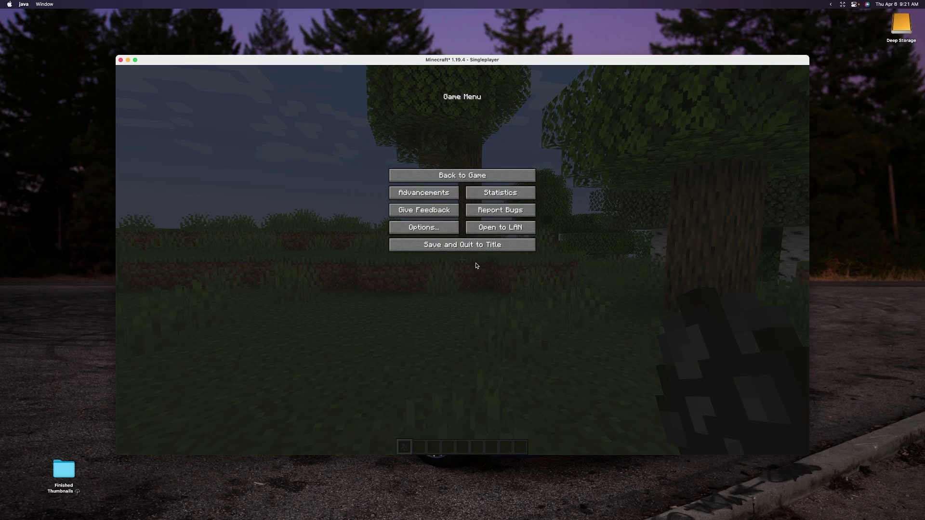
click(460, 175)
Switch the active shader pack to Shaders.zip and return to the world.
key(Escape)
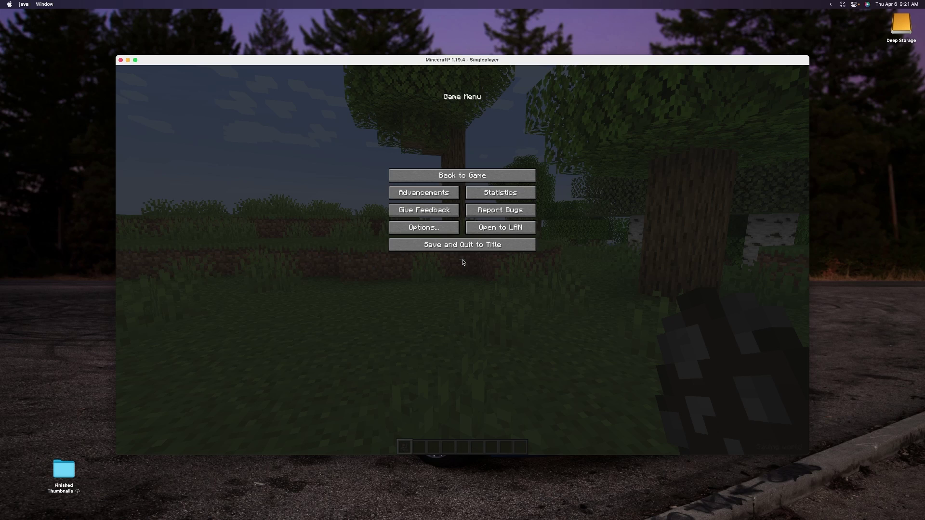
click(434, 230)
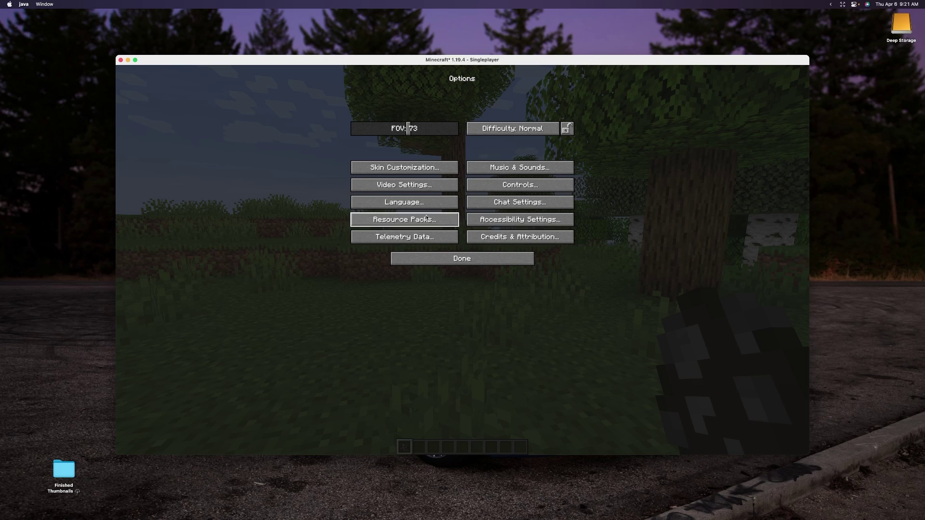
click(409, 187)
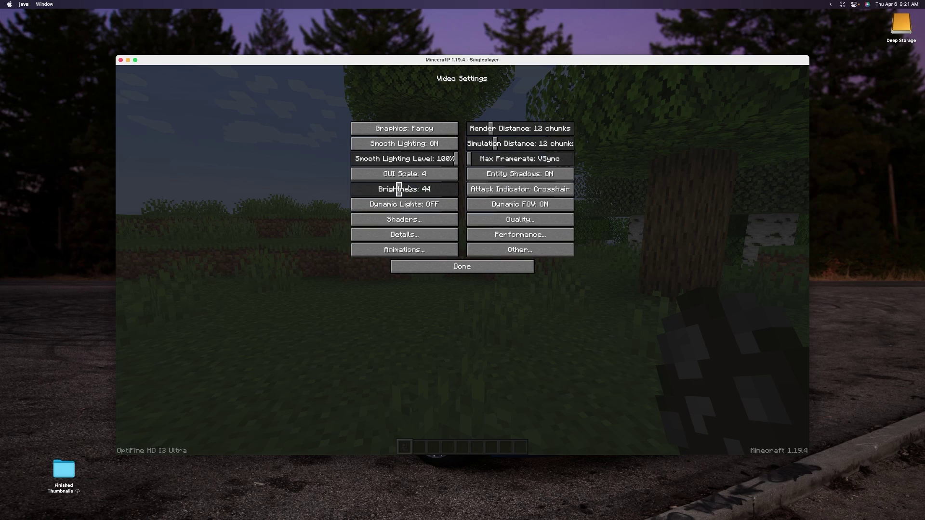
click(419, 220)
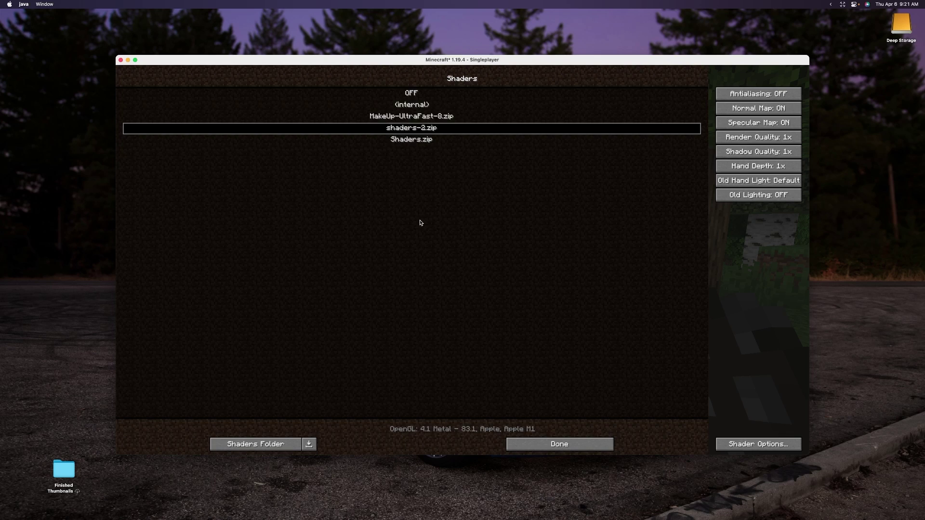
click(435, 139)
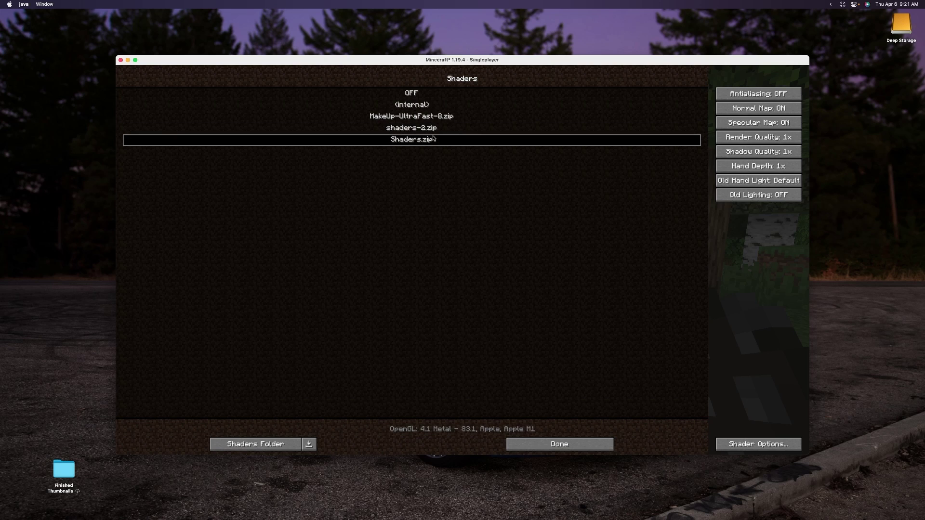
click(544, 449)
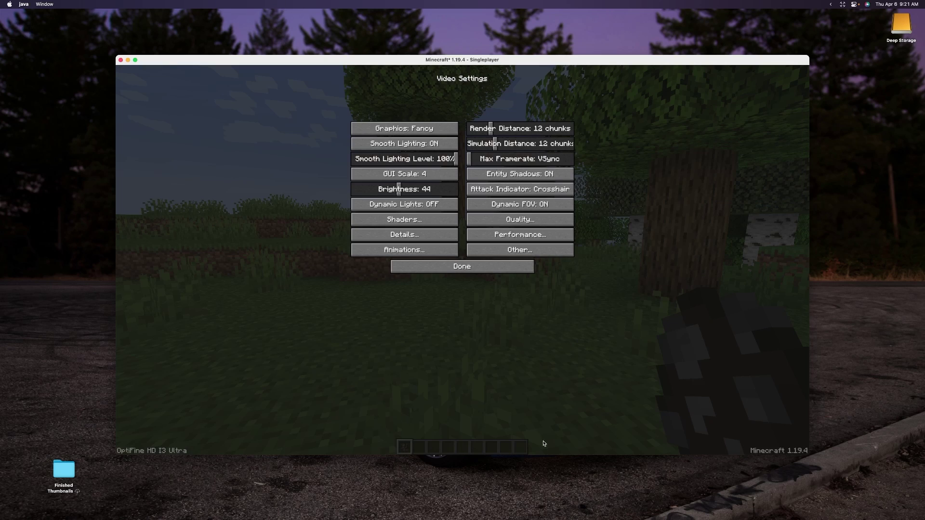
click(487, 267)
click(486, 260)
key(Escape)
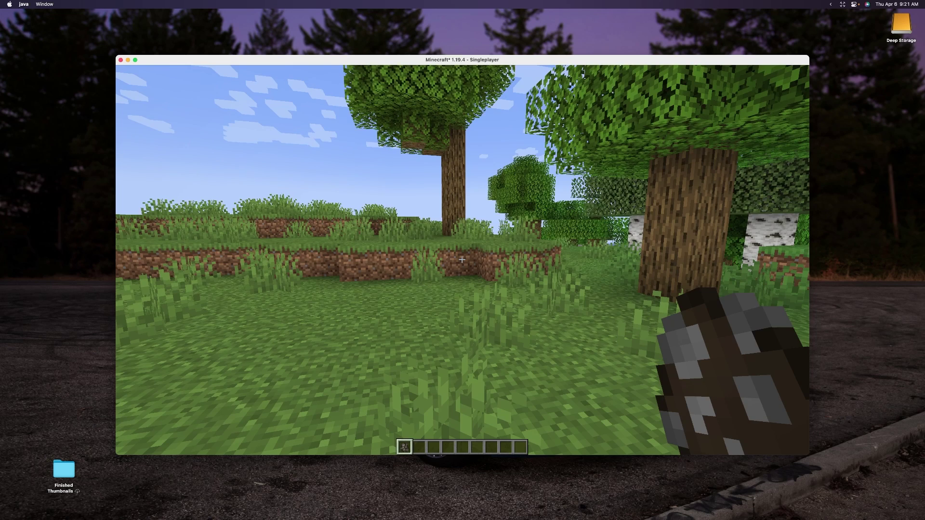
Examine the shader options offered by the Shaders.zip pack and return to the shader pack list.
key(Escape)
click(436, 227)
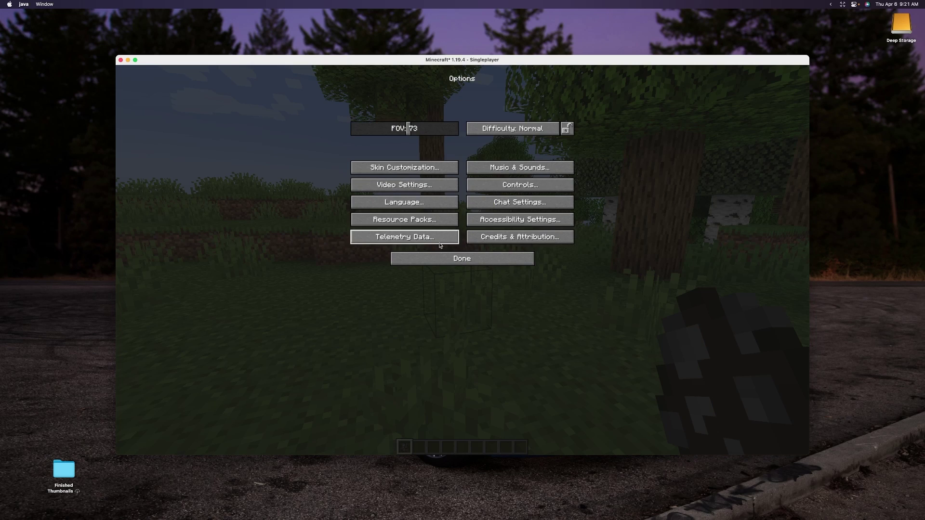
click(402, 182)
click(405, 220)
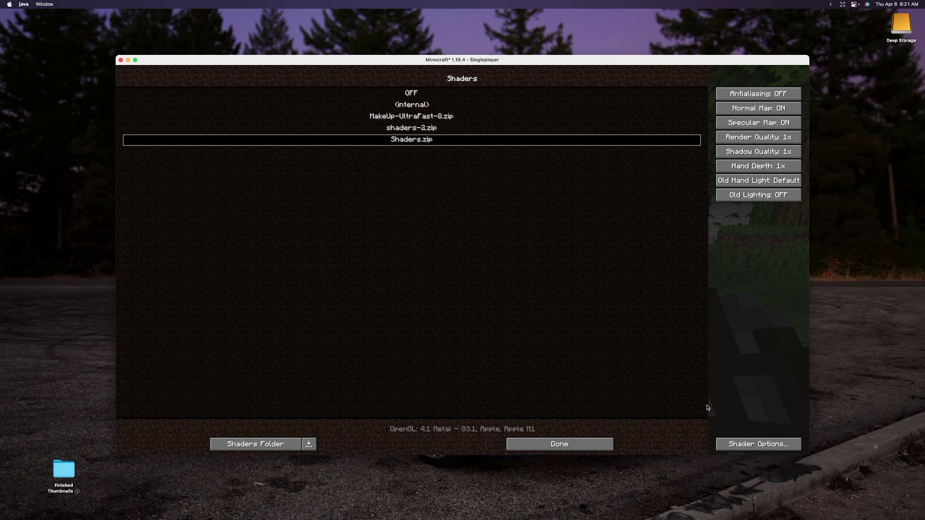
click(748, 441)
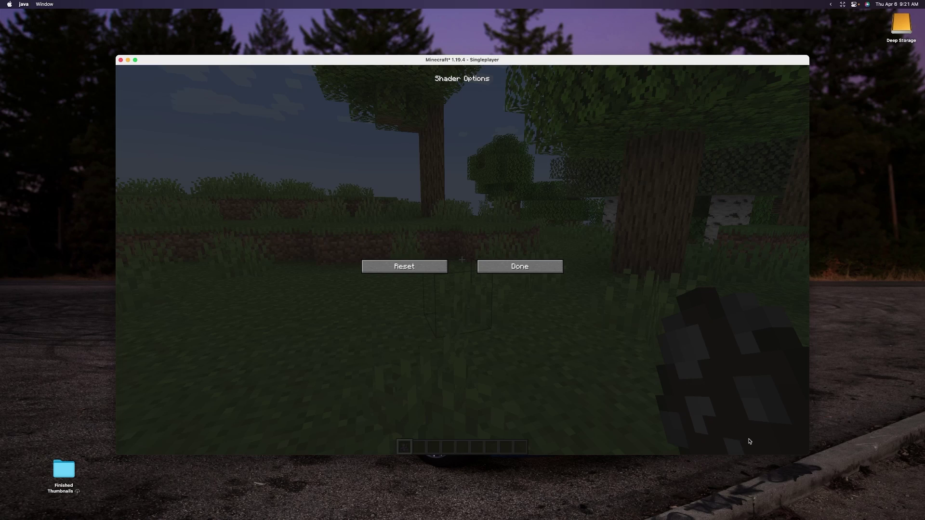
click(529, 270)
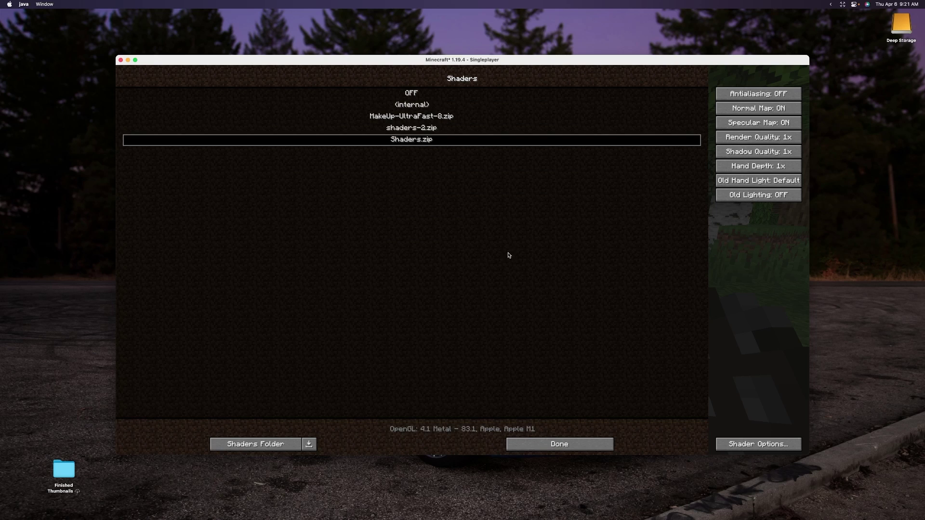
Open the shaderpacks folder from the shader settings and preview the MakeUp-UltraFast-8.zip.txt file.
click(291, 444)
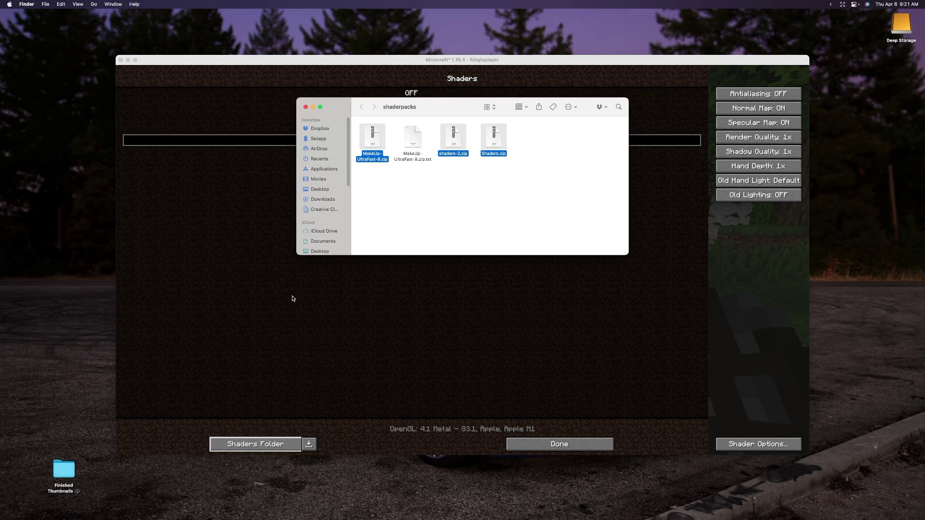
click(402, 213)
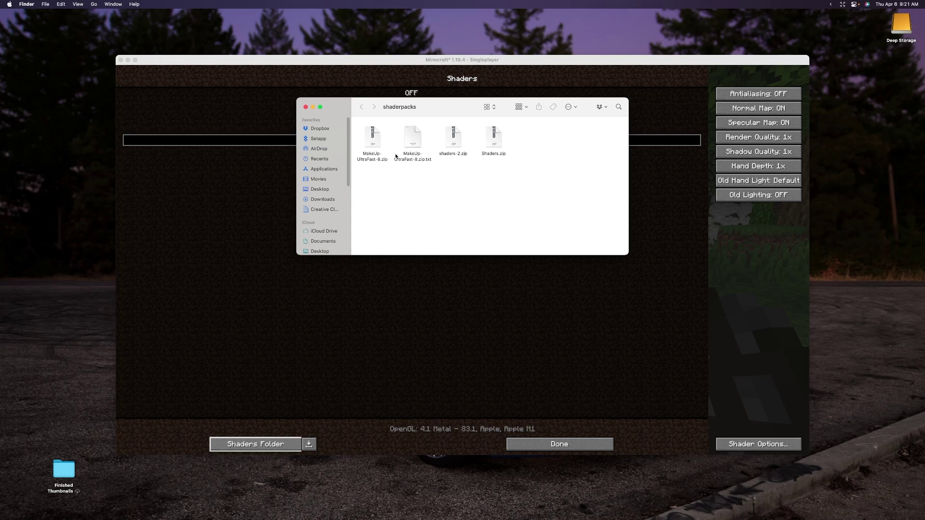
click(407, 144)
key(space)
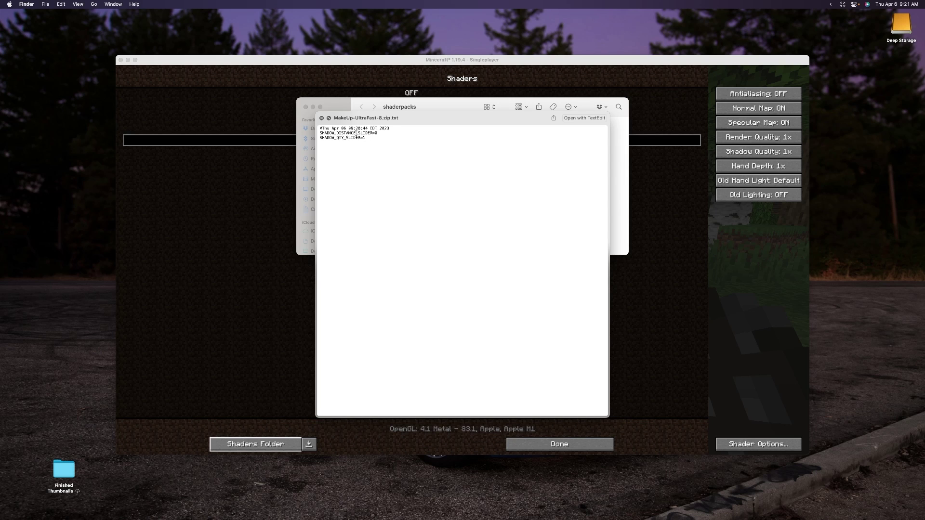
Close the text file preview and extract shaders-2.zip and Shaders.zip in the shaderpacks folder.
click(322, 118)
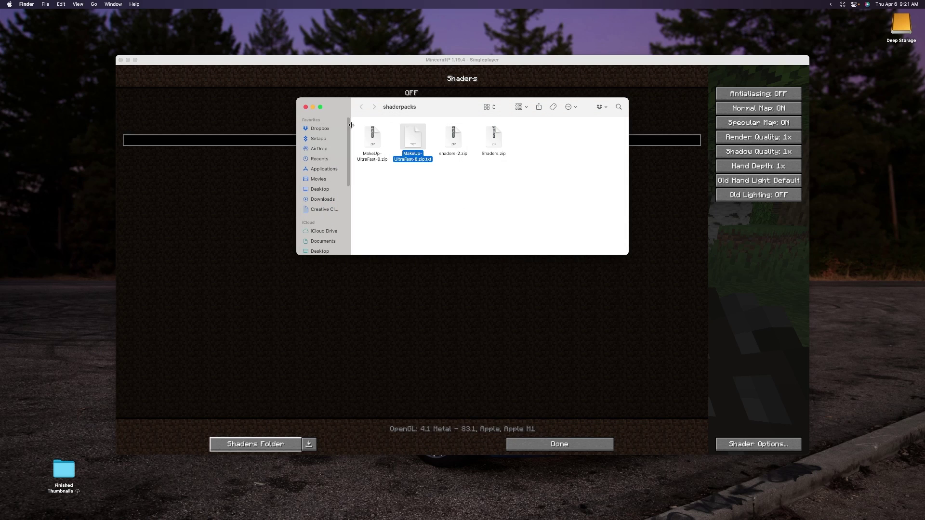
double_click(455, 147)
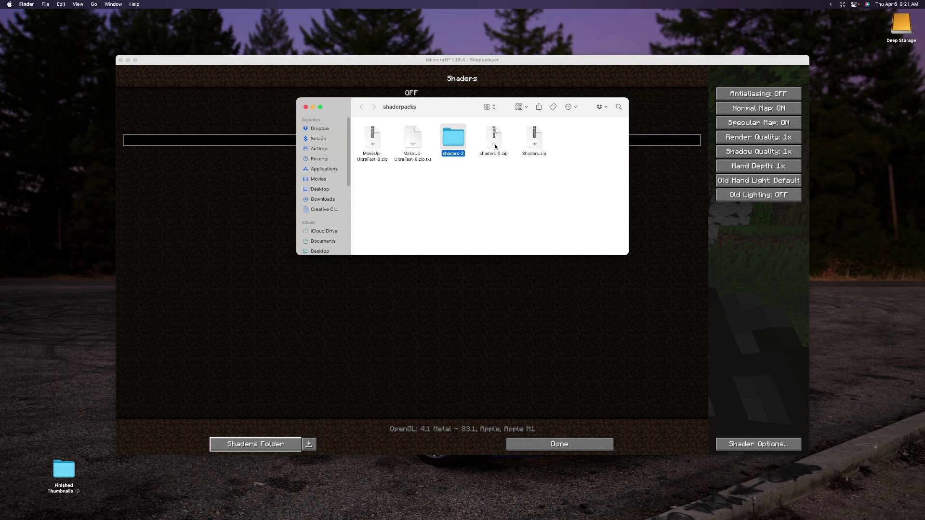
double_click(535, 142)
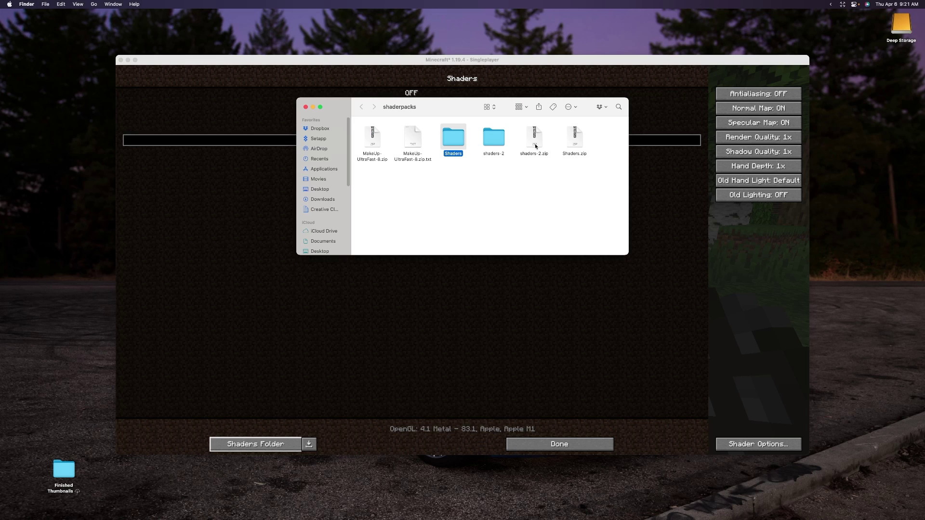
Examine the contents of the extracted Shaders and shaders-2 folders and return to the shaderpacks folder.
double_click(456, 146)
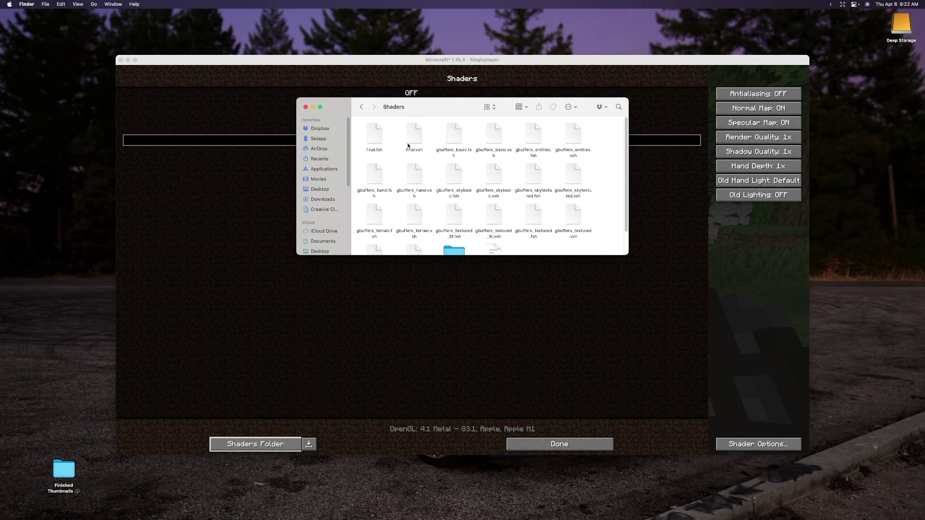
scroll(423, 161, down, 2)
click(361, 106)
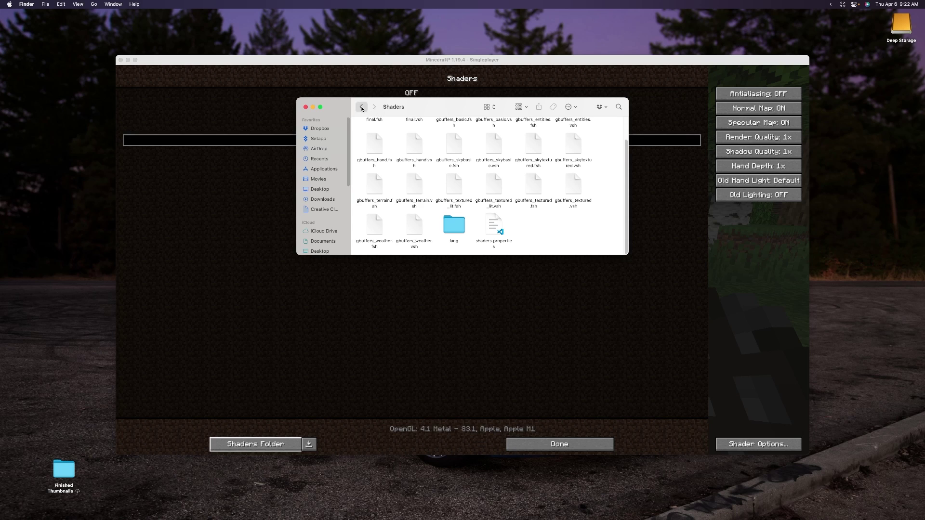
double_click(503, 137)
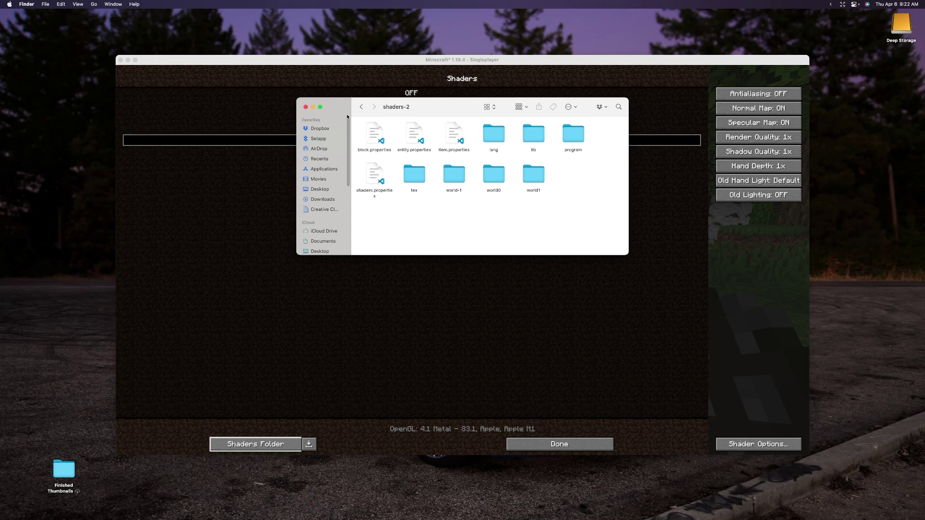
click(361, 107)
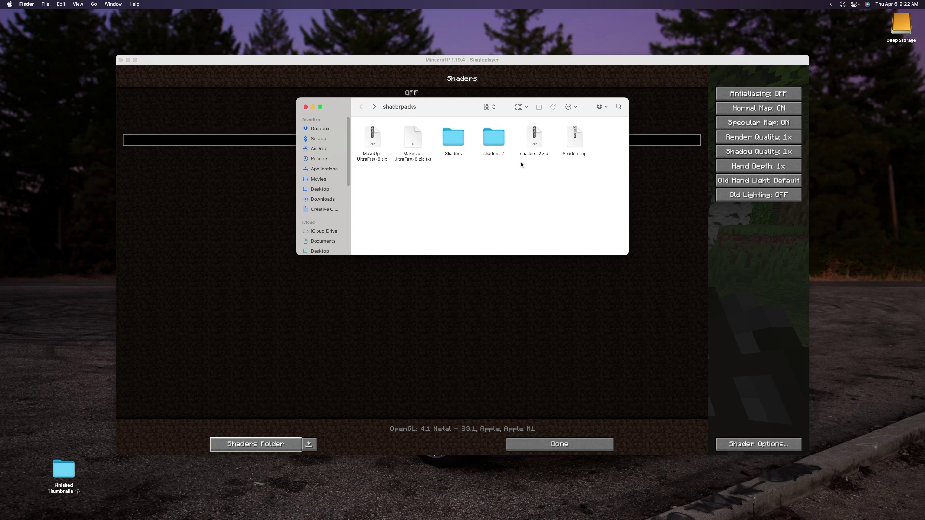
Trash shaders-2.zip and Shaders.zip, and recompress the shaders-2 folder into an archive named Yo FPS Shaders.zip.
drag(548, 157, 579, 137)
key(super+BackSpace)
right_click(494, 131)
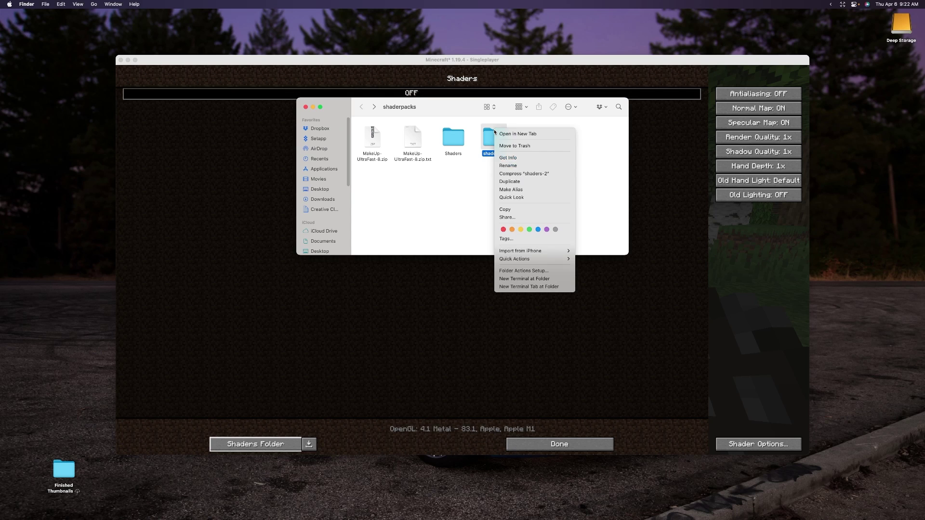
click(524, 173)
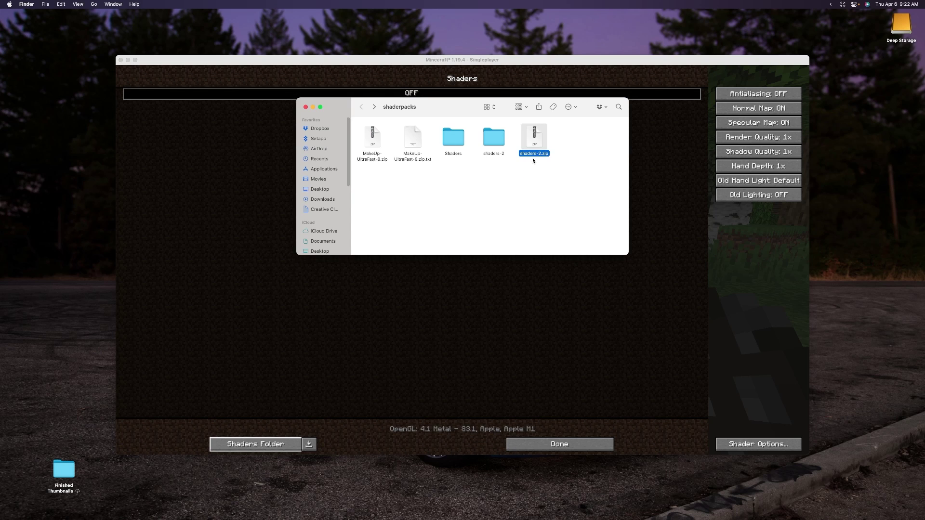
key(Return)
text(Yo FPS Shaders)
key(Return)
Compress the Shaders folder and rename the archive BSL Shader.zip.
right_click(449, 135)
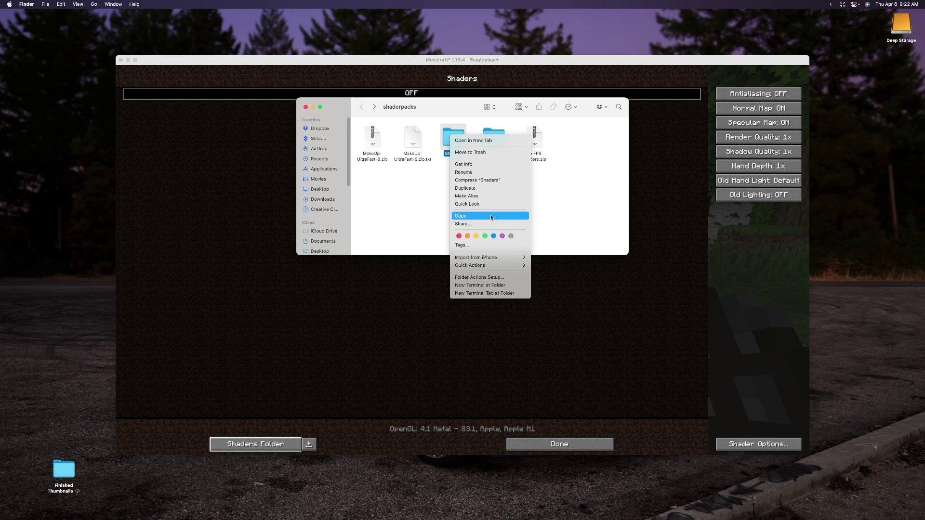
click(481, 180)
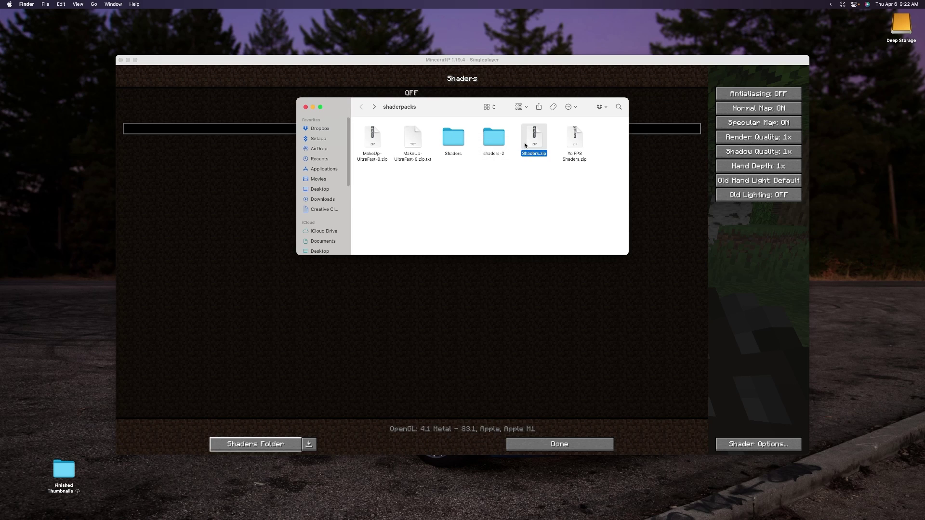
key(Return)
text(BSL Shader)
Trash the extracted Shaders and shaders-2 folders.
click(482, 140)
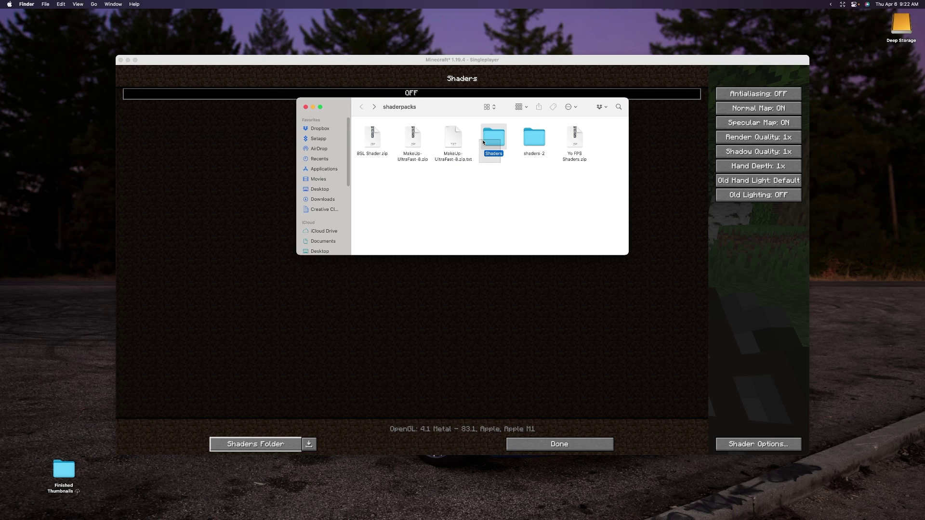
shift+click(527, 140)
key(super+BackSpace)
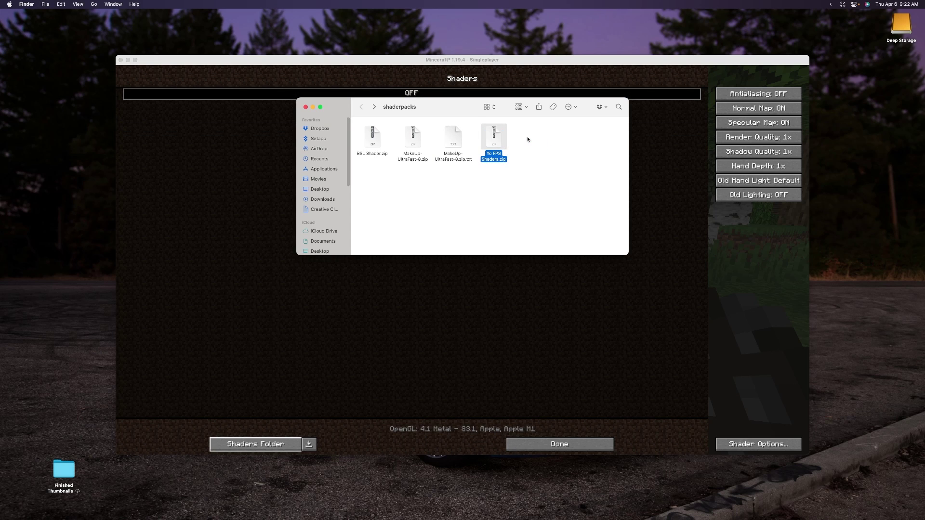
Switch back to Minecraft, select the Yo FPS Shaders.zip pack, and check its shader options.
click(646, 144)
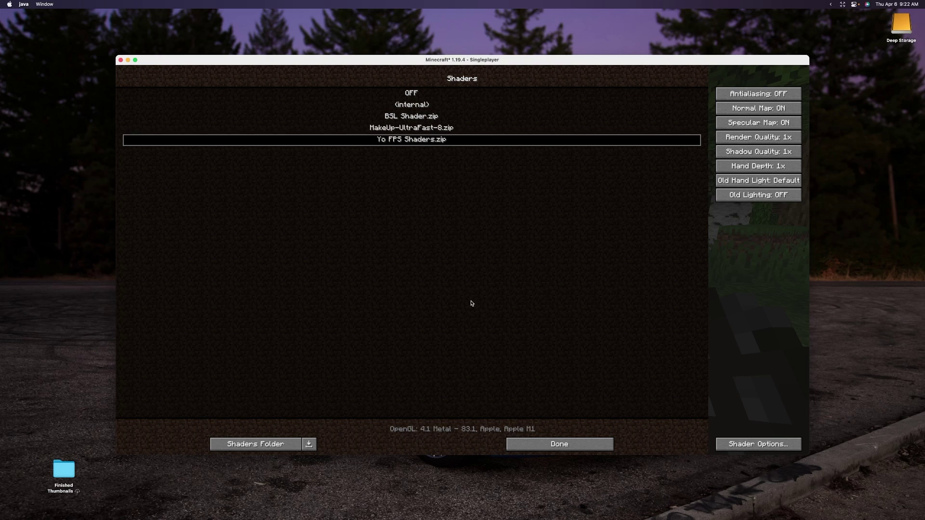
click(744, 444)
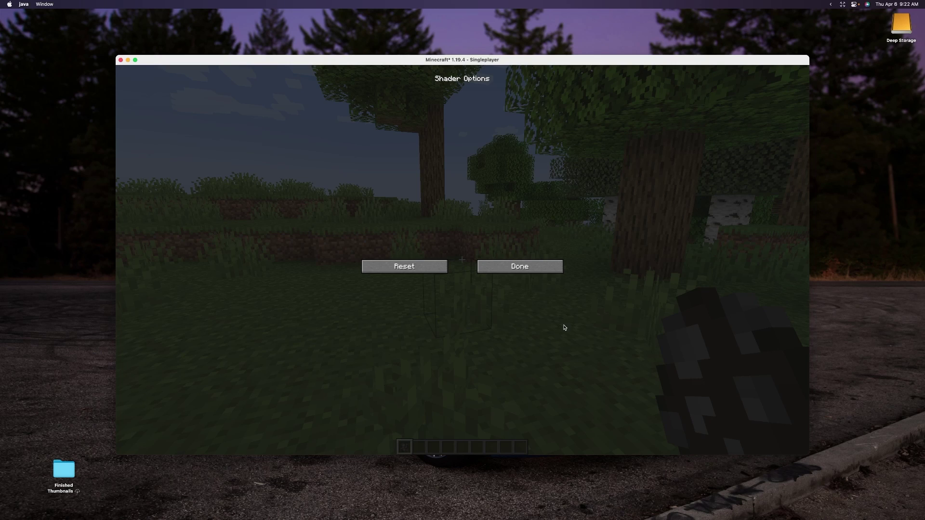
click(486, 266)
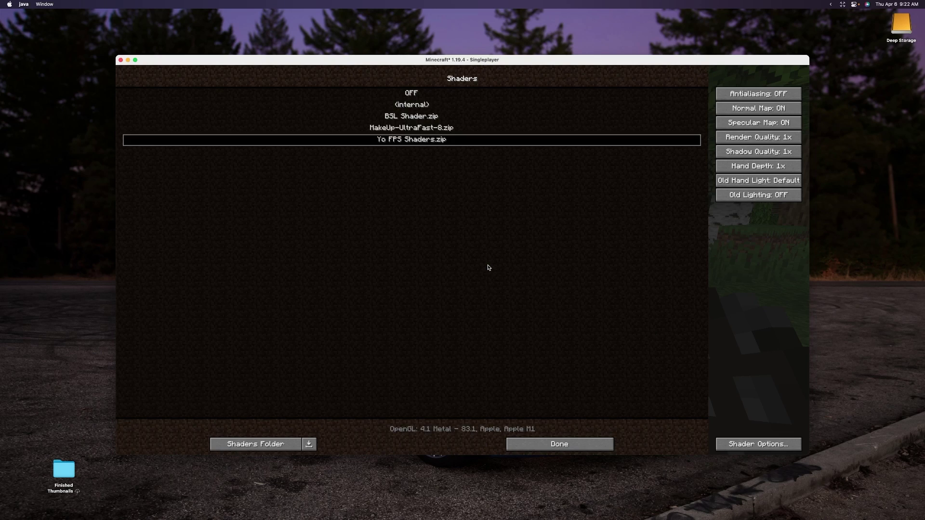
Switch the active shader pack to BSL Shader.zip, check its shader options, and return to the world.
click(415, 120)
click(773, 444)
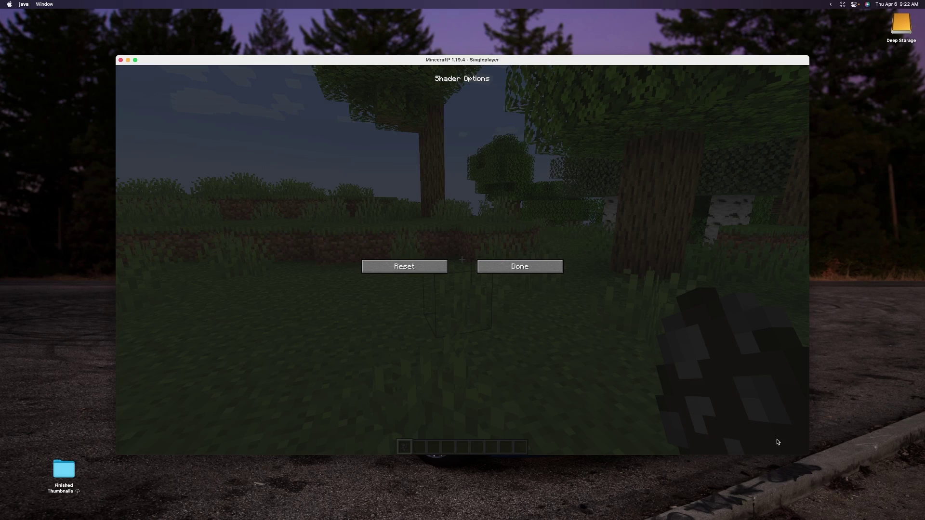
click(523, 262)
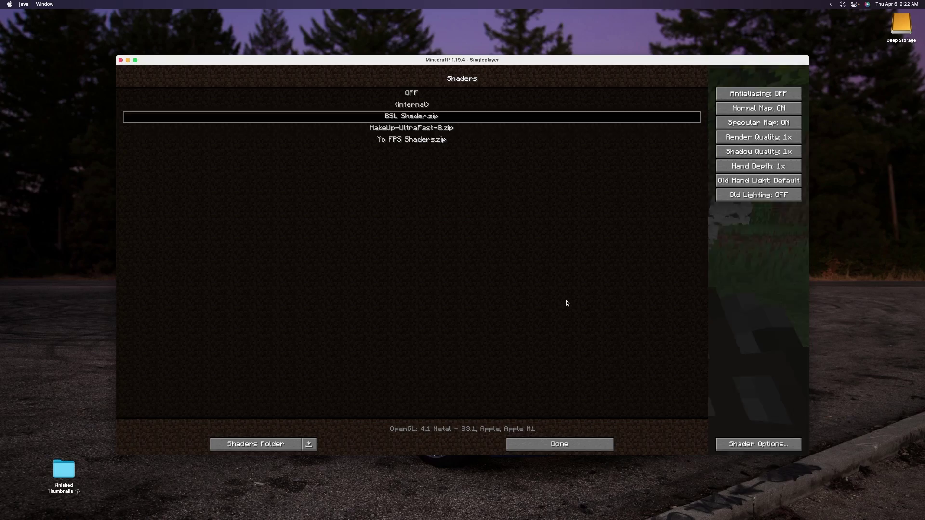
key(Escape)
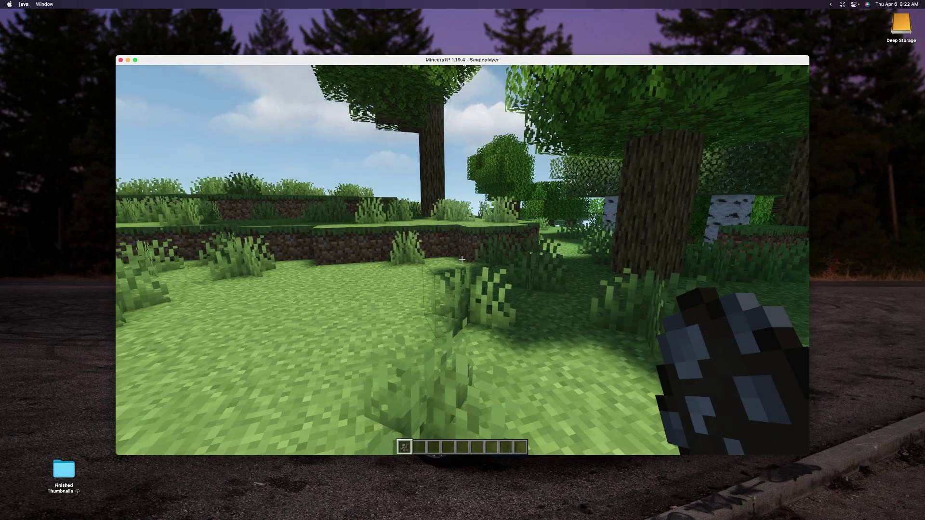
mouse_move(462, 259)
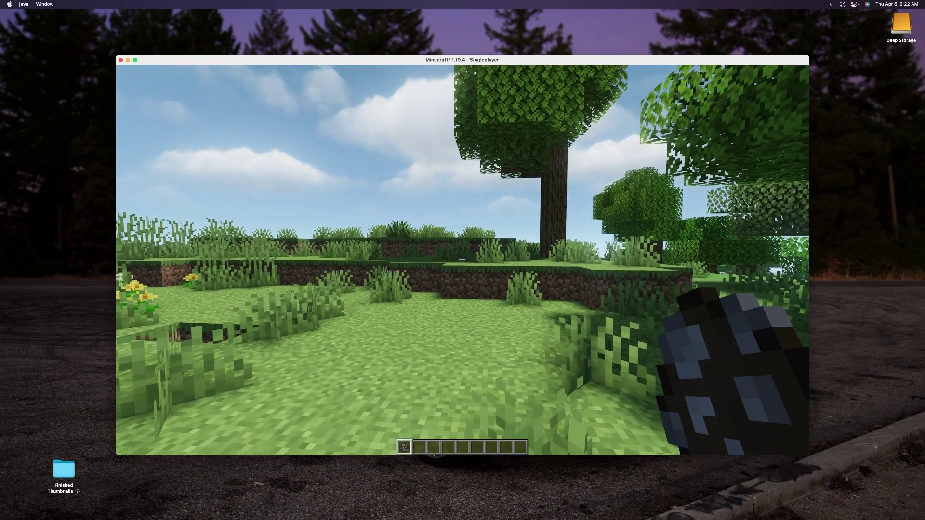